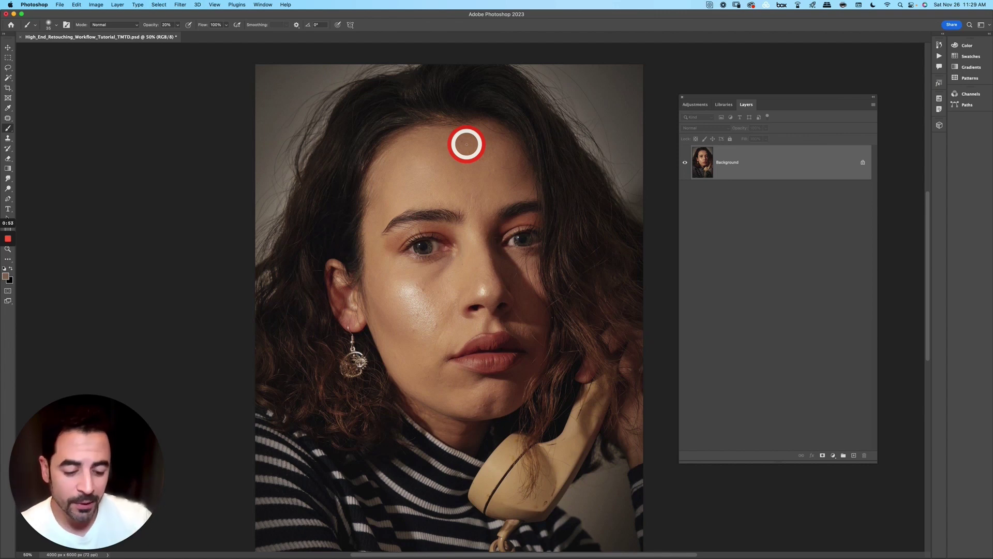
- Add a new empty layer above the Background for painting out redness and stray hairs around the eyes
{"action": "key", "text": "super+plus"}
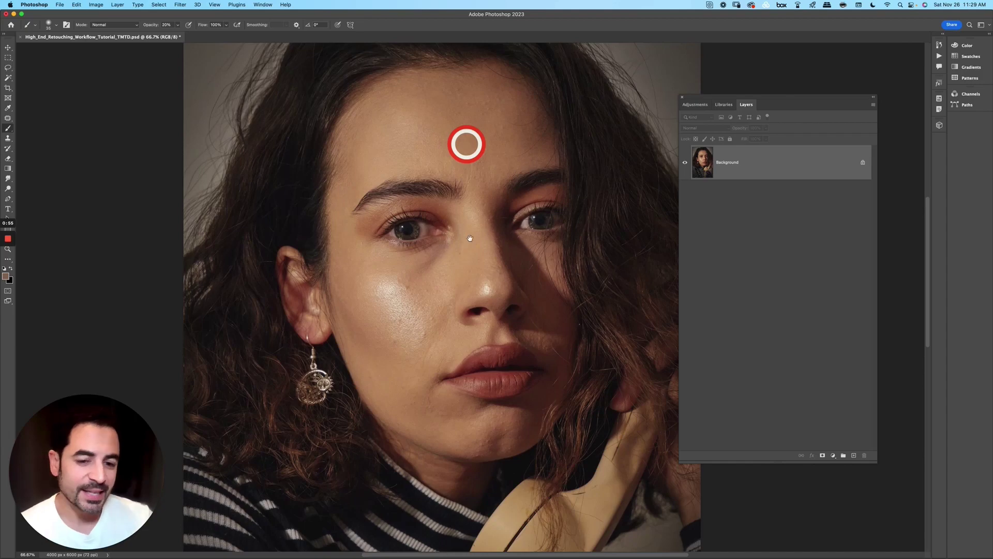
{"action": "left_click_drag", "start_coordinate": [470, 238], "coordinate": [474, 256]}
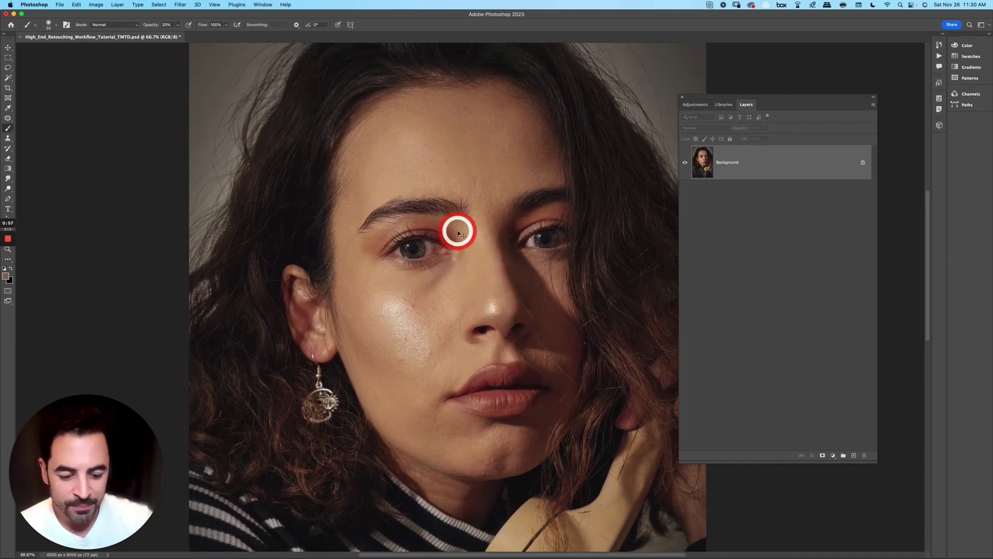
{"action": "key", "text": "super+plus"}
{"action": "mouse_move", "coordinate": [472, 333]}
{"action": "left_mouse_down"}
{"action": "mouse_move", "coordinate": [483, 304]}
{"action": "mouse_move", "coordinate": [544, 275]}
{"action": "mouse_move", "coordinate": [454, 337]}
{"action": "left_mouse_up"}
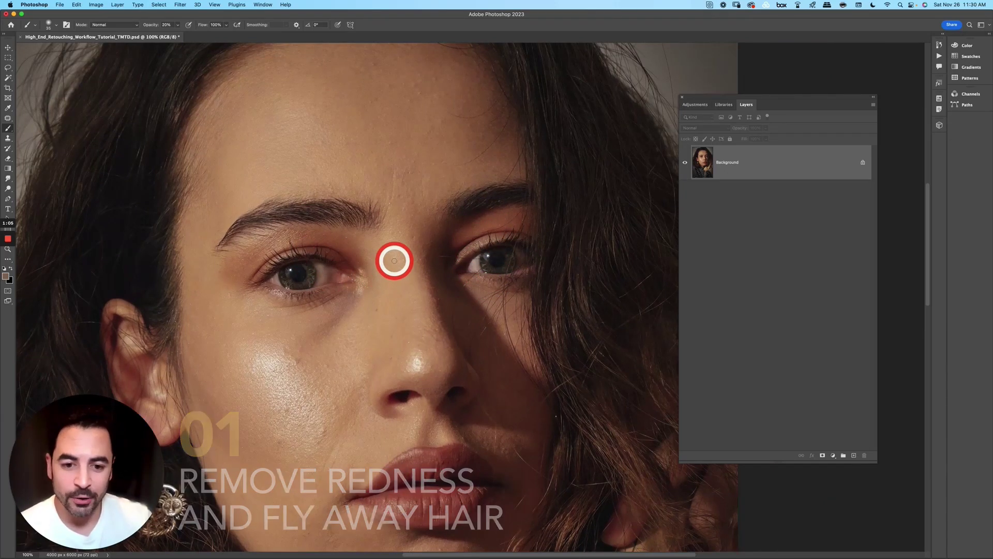
{"action": "mouse_move", "coordinate": [528, 309]}
{"action": "left_mouse_down"}
{"action": "mouse_move", "coordinate": [519, 260]}
{"action": "mouse_move", "coordinate": [461, 299]}
{"action": "left_mouse_up"}
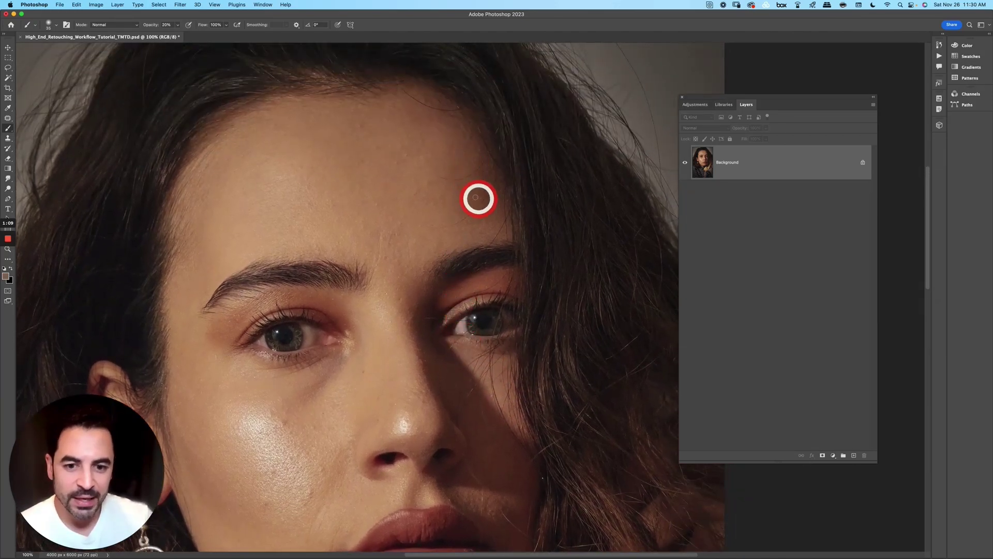
{"action": "left_click_drag", "start_coordinate": [470, 409], "coordinate": [477, 389]}
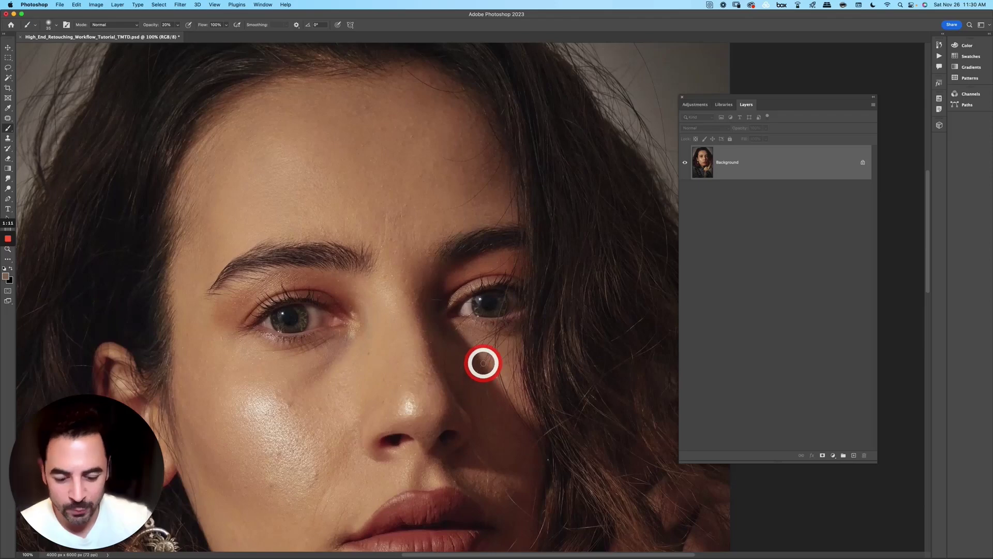
{"action": "key", "text": "super+alt+shift+n"}
{"action": "left_click_drag", "start_coordinate": [396, 260], "coordinate": [445, 212]}
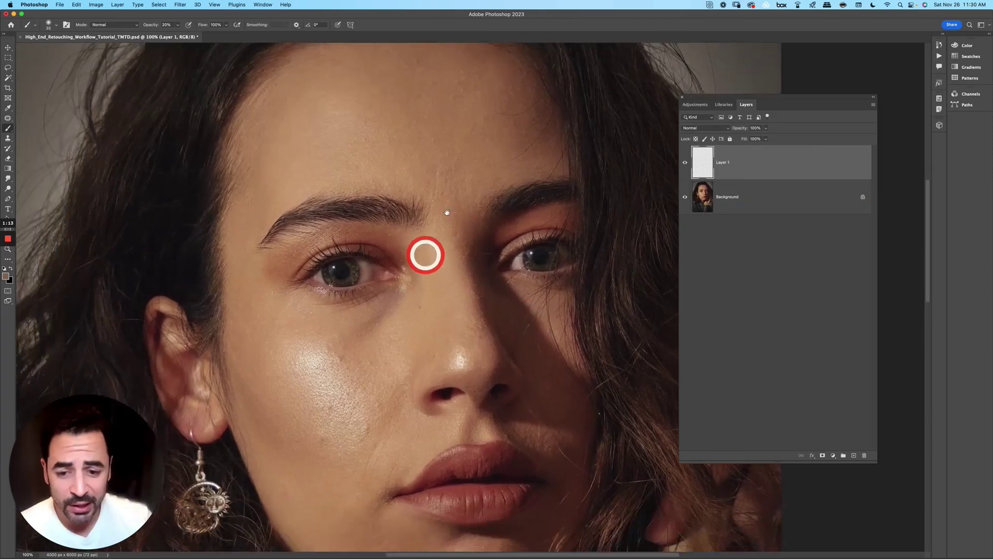
- Lower the Brush tool's flow to 63% for painting around the eyes
{"action": "key", "text": "super+plus"}
{"action": "left_click_drag", "start_coordinate": [311, 276], "coordinate": [476, 296]}
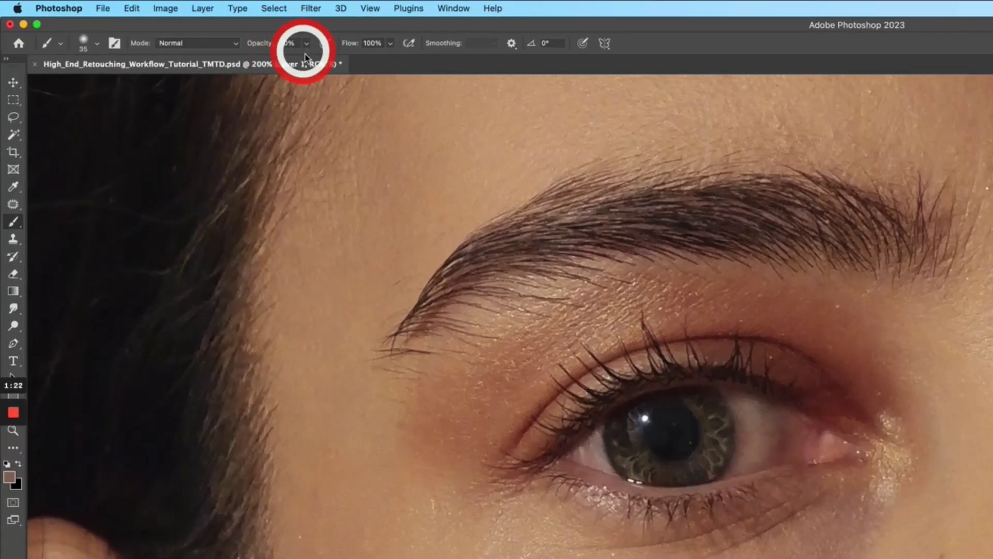
{"action": "left_click", "coordinate": [390, 43]}
{"action": "left_click_drag", "start_coordinate": [390, 59], "coordinate": [369, 61]}
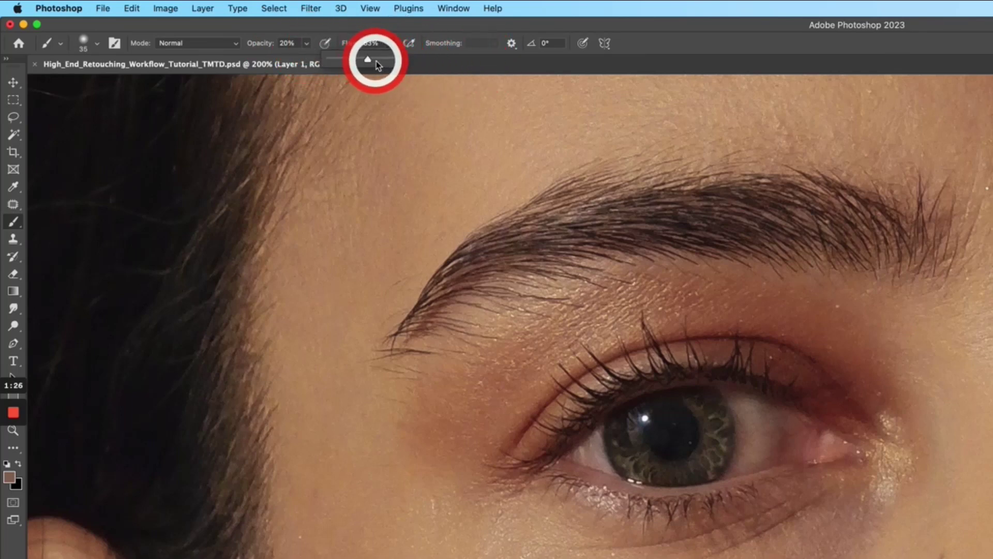
{"action": "left_click", "coordinate": [756, 412]}
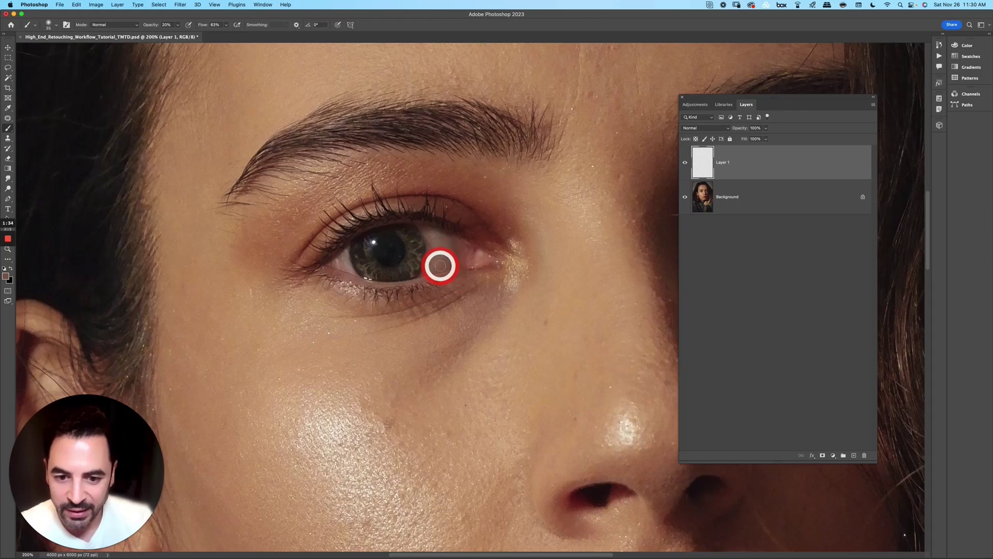
- Paint sampled colours over the redness in the brighter-lit eye and the stray hairs crossing the inner white of the shaded eye
{"action": "left_click", "coordinate": [443, 248]}
{"action": "mouse_move", "coordinate": [444, 248]}
{"action": "left_mouse_down"}
{"action": "mouse_move", "coordinate": [492, 219]}
{"action": "mouse_move", "coordinate": [430, 239]}
{"action": "mouse_move", "coordinate": [437, 263]}
{"action": "mouse_move", "coordinate": [451, 251]}
{"action": "mouse_move", "coordinate": [448, 231]}
{"action": "mouse_move", "coordinate": [568, 266]}
{"action": "mouse_move", "coordinate": [270, 250]}
{"action": "mouse_move", "coordinate": [457, 207]}
{"action": "mouse_move", "coordinate": [441, 233]}
{"action": "mouse_move", "coordinate": [456, 195]}
{"action": "left_mouse_up"}
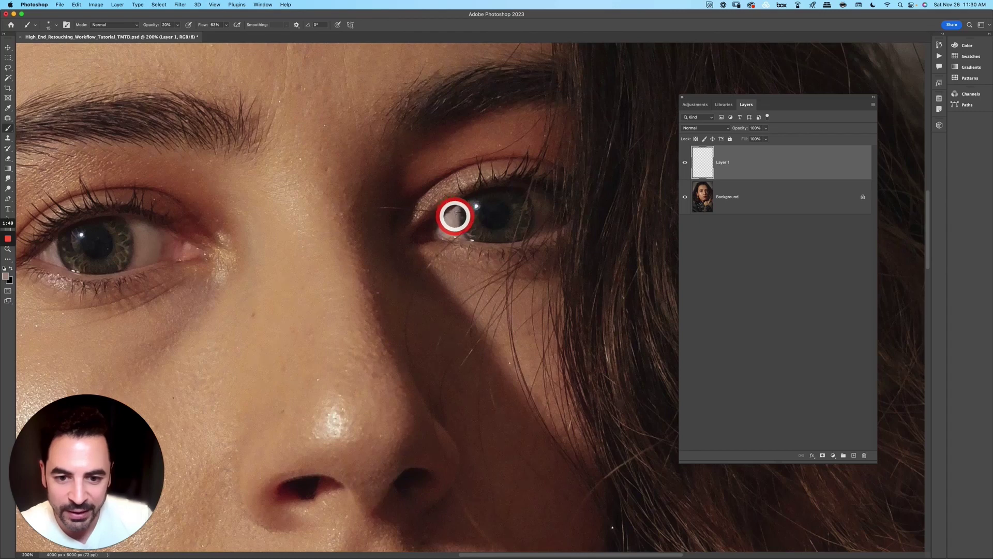
{"action": "left_click_drag", "start_coordinate": [454, 216], "coordinate": [455, 212]}
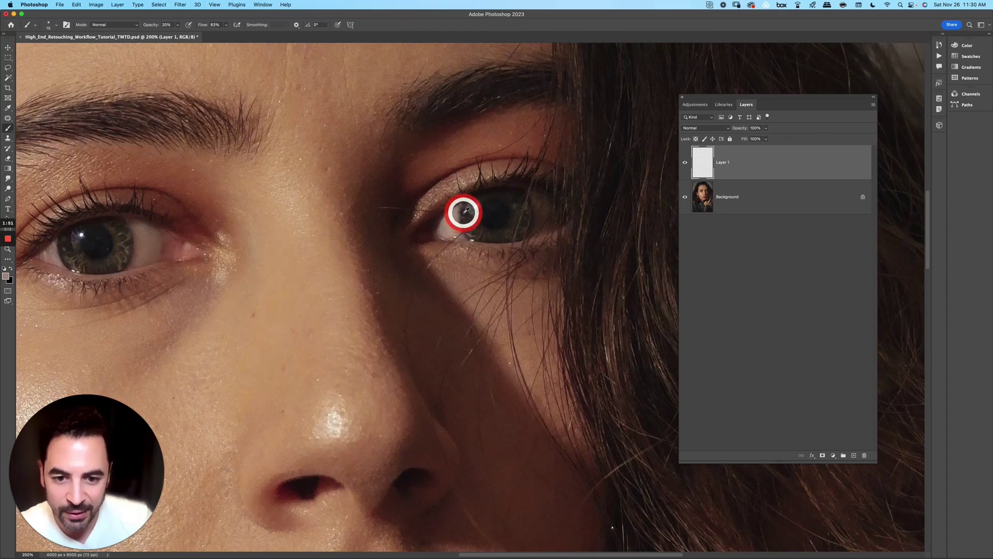
{"action": "mouse_move", "coordinate": [456, 217]}
{"action": "left_mouse_down"}
{"action": "mouse_move", "coordinate": [487, 159]}
{"action": "mouse_move", "coordinate": [521, 143]}
{"action": "mouse_move", "coordinate": [484, 198]}
{"action": "mouse_move", "coordinate": [459, 198]}
{"action": "mouse_move", "coordinate": [437, 205]}
{"action": "left_mouse_up"}
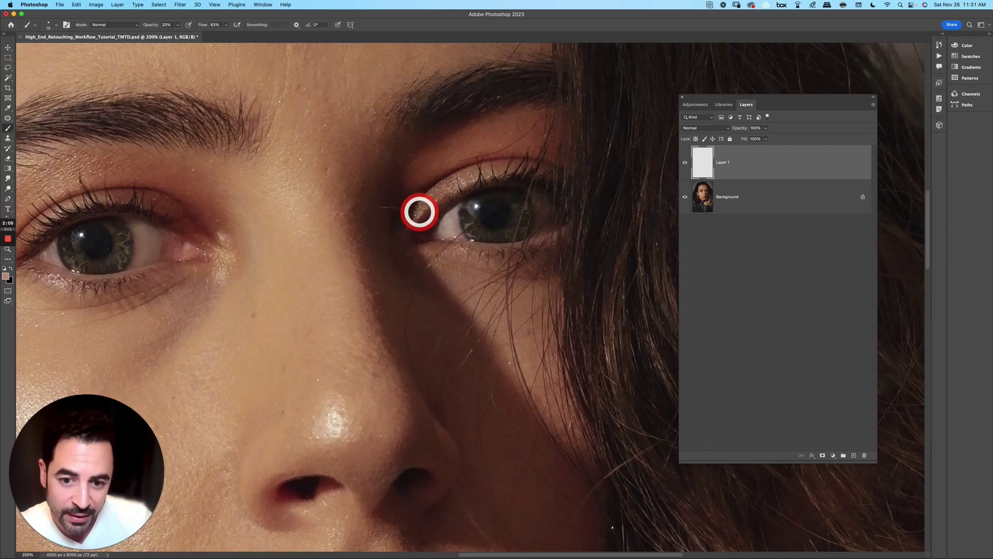
{"action": "mouse_move", "coordinate": [424, 210]}
{"action": "left_mouse_down"}
{"action": "mouse_move", "coordinate": [429, 153]}
{"action": "mouse_move", "coordinate": [404, 195]}
{"action": "mouse_move", "coordinate": [382, 207]}
{"action": "mouse_move", "coordinate": [419, 198]}
{"action": "mouse_move", "coordinate": [393, 207]}
{"action": "mouse_move", "coordinate": [451, 172]}
{"action": "mouse_move", "coordinate": [387, 201]}
{"action": "mouse_move", "coordinate": [436, 181]}
{"action": "mouse_move", "coordinate": [429, 192]}
{"action": "mouse_move", "coordinate": [395, 208]}
{"action": "mouse_move", "coordinate": [399, 198]}
{"action": "mouse_move", "coordinate": [405, 212]}
{"action": "mouse_move", "coordinate": [415, 202]}
{"action": "mouse_move", "coordinate": [457, 143]}
{"action": "mouse_move", "coordinate": [459, 154]}
{"action": "mouse_move", "coordinate": [388, 203]}
{"action": "mouse_move", "coordinate": [477, 203]}
{"action": "mouse_move", "coordinate": [457, 232]}
{"action": "left_mouse_up"}
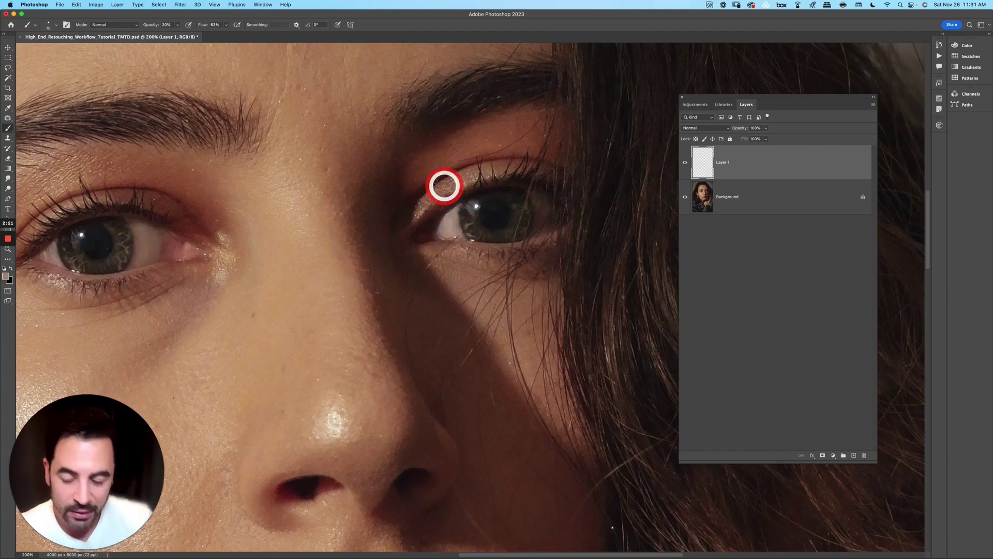
- Set the brush flow to 100% and paint sampled tones along the lower white and lid edge of the shaded eye
{"action": "left_click_drag", "start_coordinate": [228, 26], "coordinate": [324, 37]}
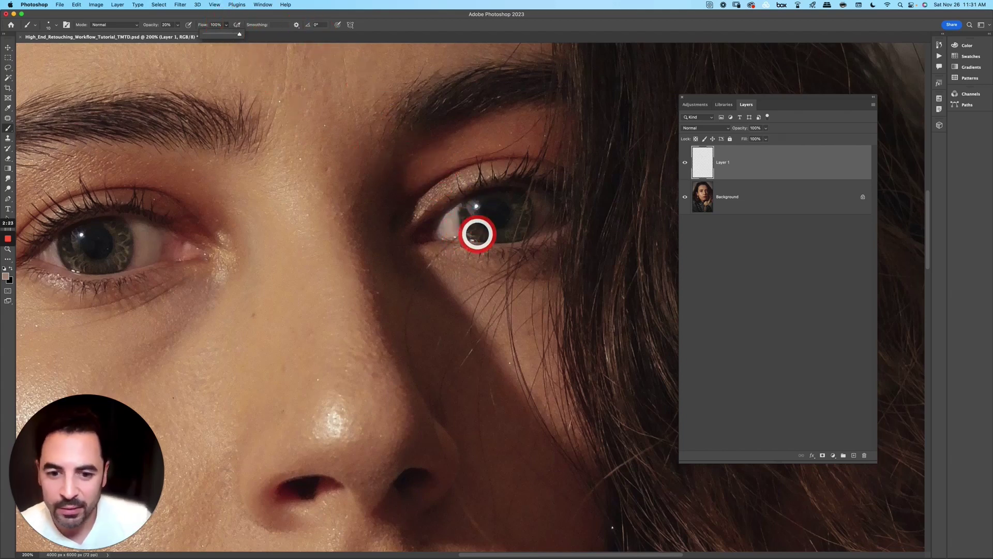
{"action": "left_click", "coordinate": [455, 228]}
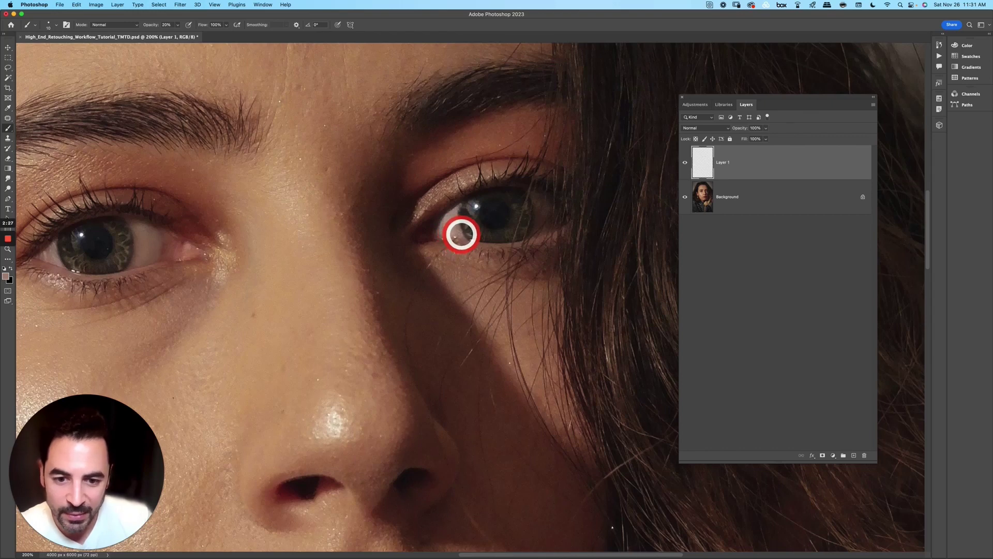
{"action": "left_click", "coordinate": [457, 237]}
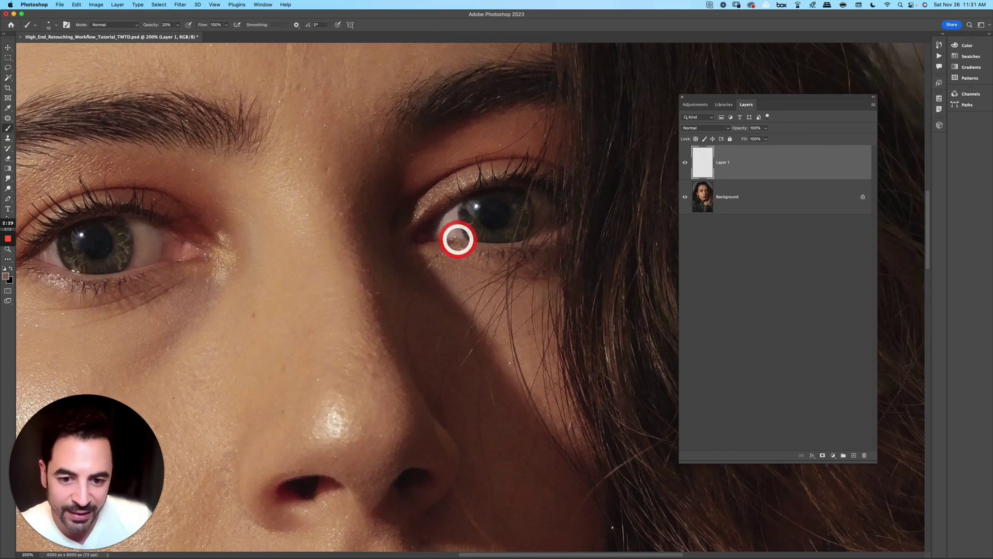
{"action": "left_click_drag", "start_coordinate": [462, 241], "coordinate": [445, 244]}
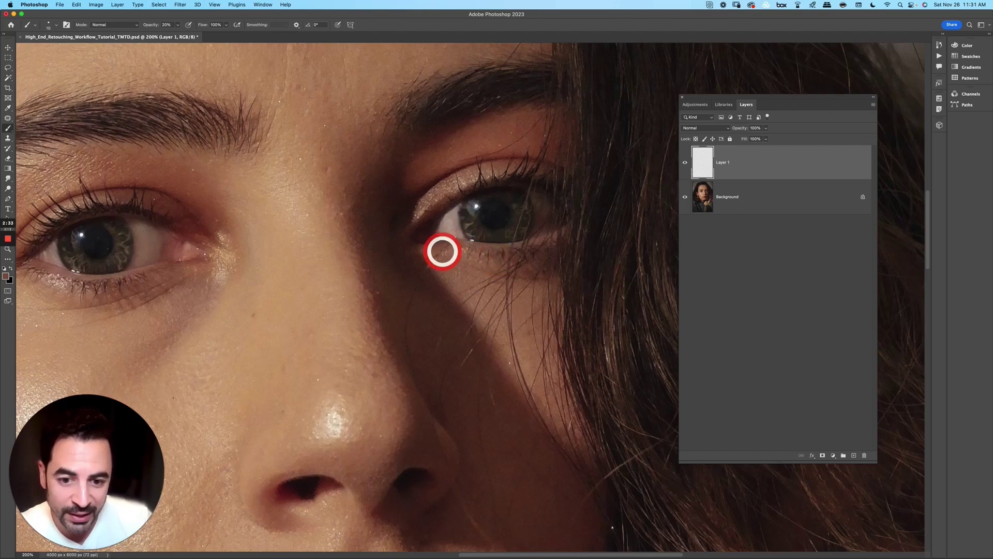
- Paint sampled skin tones over the stray hairs and discoloration just below the inner corner of the shaded eye
{"action": "left_click", "coordinate": [443, 251]}
{"action": "left_click", "coordinate": [440, 252]}
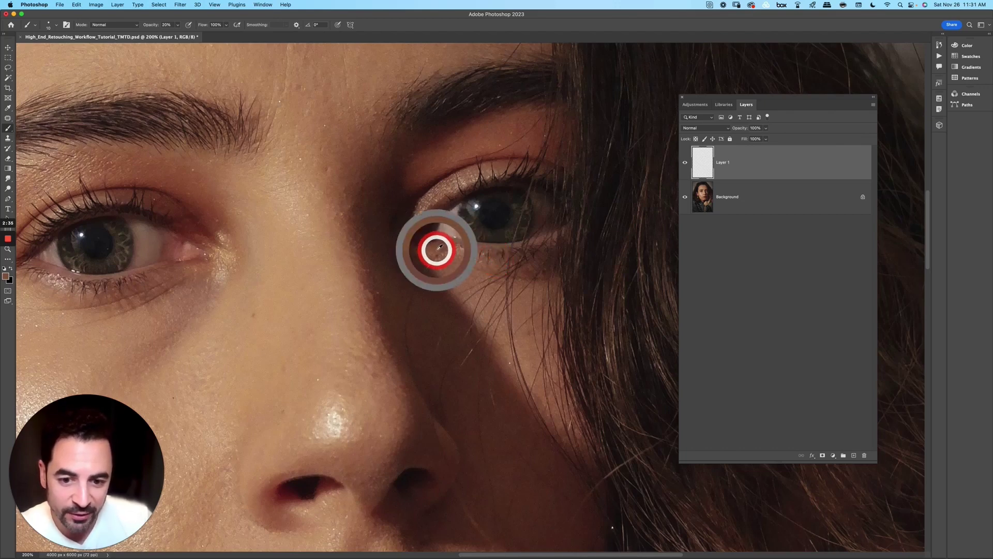
{"action": "left_click", "coordinate": [441, 259]}
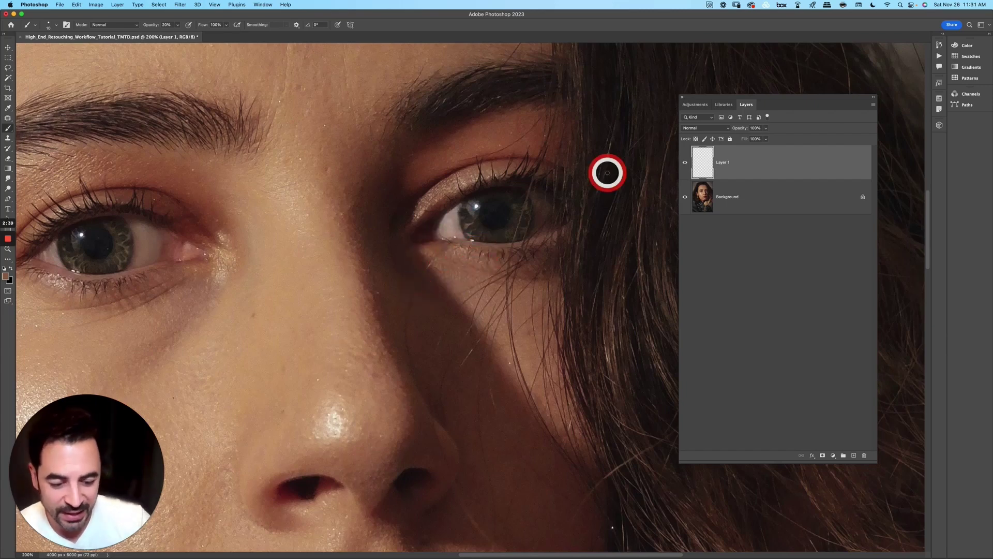
{"action": "left_click", "coordinate": [433, 269]}
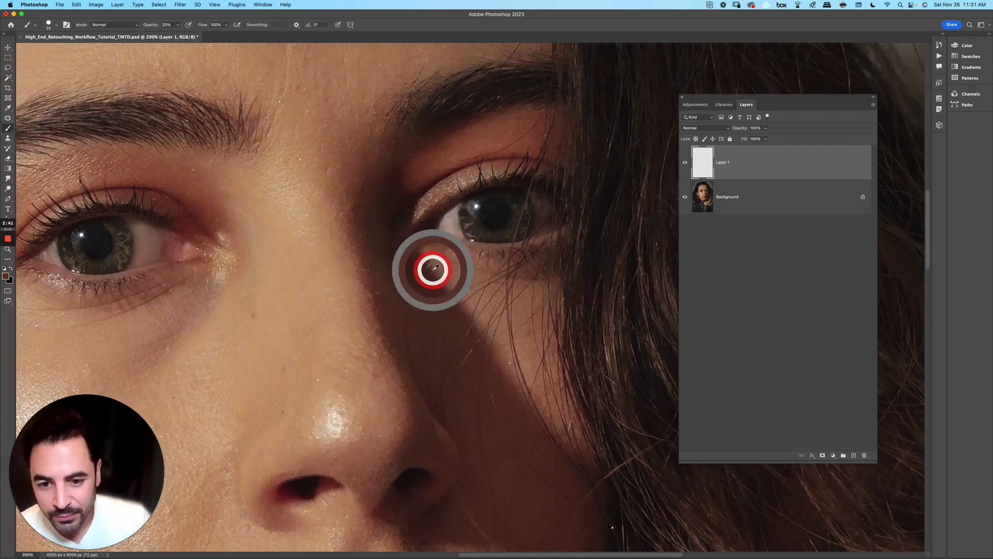
{"action": "mouse_move", "coordinate": [426, 265]}
{"action": "left_mouse_down"}
{"action": "mouse_move", "coordinate": [414, 234]}
{"action": "mouse_move", "coordinate": [449, 262]}
{"action": "mouse_move", "coordinate": [462, 239]}
{"action": "mouse_move", "coordinate": [418, 260]}
{"action": "mouse_move", "coordinate": [440, 271]}
{"action": "mouse_move", "coordinate": [430, 260]}
{"action": "mouse_move", "coordinate": [427, 292]}
{"action": "mouse_move", "coordinate": [422, 281]}
{"action": "mouse_move", "coordinate": [414, 302]}
{"action": "mouse_move", "coordinate": [414, 287]}
{"action": "mouse_move", "coordinate": [463, 236]}
{"action": "mouse_move", "coordinate": [460, 218]}
{"action": "mouse_move", "coordinate": [421, 317]}
{"action": "mouse_move", "coordinate": [412, 291]}
{"action": "mouse_move", "coordinate": [398, 296]}
{"action": "mouse_move", "coordinate": [415, 336]}
{"action": "mouse_move", "coordinate": [405, 300]}
{"action": "mouse_move", "coordinate": [427, 265]}
{"action": "mouse_move", "coordinate": [418, 264]}
{"action": "mouse_move", "coordinate": [417, 337]}
{"action": "mouse_move", "coordinate": [408, 328]}
{"action": "mouse_move", "coordinate": [407, 337]}
{"action": "mouse_move", "coordinate": [405, 301]}
{"action": "mouse_move", "coordinate": [409, 343]}
{"action": "mouse_move", "coordinate": [419, 338]}
{"action": "mouse_move", "coordinate": [407, 328]}
{"action": "mouse_move", "coordinate": [412, 342]}
{"action": "mouse_move", "coordinate": [419, 320]}
{"action": "mouse_move", "coordinate": [408, 306]}
{"action": "mouse_move", "coordinate": [420, 321]}
{"action": "mouse_move", "coordinate": [418, 306]}
{"action": "mouse_move", "coordinate": [444, 279]}
{"action": "mouse_move", "coordinate": [491, 289]}
{"action": "mouse_move", "coordinate": [447, 312]}
{"action": "mouse_move", "coordinate": [439, 282]}
{"action": "left_mouse_up"}
- Paint over the stray hairs and uneven colour between the shaded eye's upper lid and eyebrow, sampling nearby skin
{"action": "left_click", "coordinate": [967, 45]}
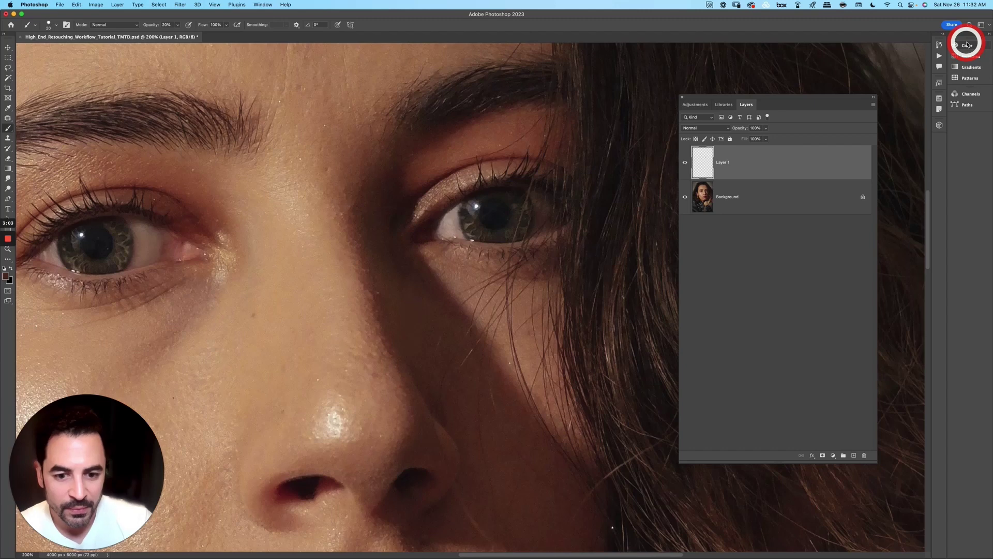
{"action": "mouse_move", "coordinate": [411, 138]}
{"action": "left_mouse_down"}
{"action": "mouse_move", "coordinate": [435, 130]}
{"action": "mouse_move", "coordinate": [442, 184]}
{"action": "mouse_move", "coordinate": [428, 145]}
{"action": "mouse_move", "coordinate": [471, 151]}
{"action": "mouse_move", "coordinate": [460, 158]}
{"action": "mouse_move", "coordinate": [484, 147]}
{"action": "mouse_move", "coordinate": [479, 155]}
{"action": "mouse_move", "coordinate": [496, 154]}
{"action": "mouse_move", "coordinate": [490, 140]}
{"action": "mouse_move", "coordinate": [466, 157]}
{"action": "mouse_move", "coordinate": [535, 126]}
{"action": "mouse_move", "coordinate": [512, 144]}
{"action": "mouse_move", "coordinate": [526, 131]}
{"action": "mouse_move", "coordinate": [503, 147]}
{"action": "mouse_move", "coordinate": [563, 107]}
{"action": "mouse_move", "coordinate": [469, 154]}
{"action": "left_mouse_up"}
{"action": "left_click", "coordinate": [517, 126], "text": "alt"}
{"action": "key", "text": "v"}
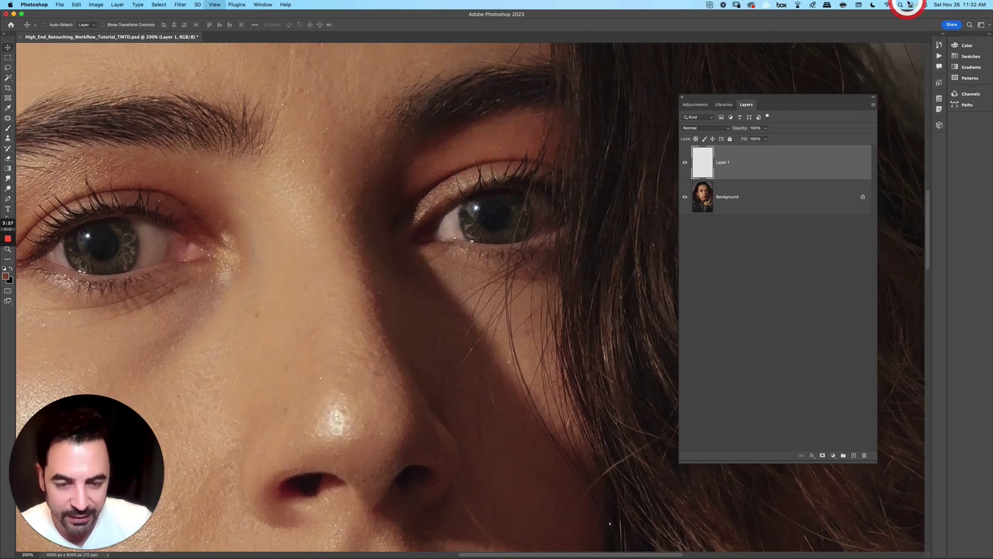
- Compare the face before and after the eye retouching by toggling the paint layer's visibility at two zoom levels
{"action": "key", "text": "super+minus"}
{"action": "key", "text": "super+minus"}
{"action": "left_click_drag", "start_coordinate": [388, 281], "coordinate": [417, 243]}
{"action": "left_click", "coordinate": [704, 155]}
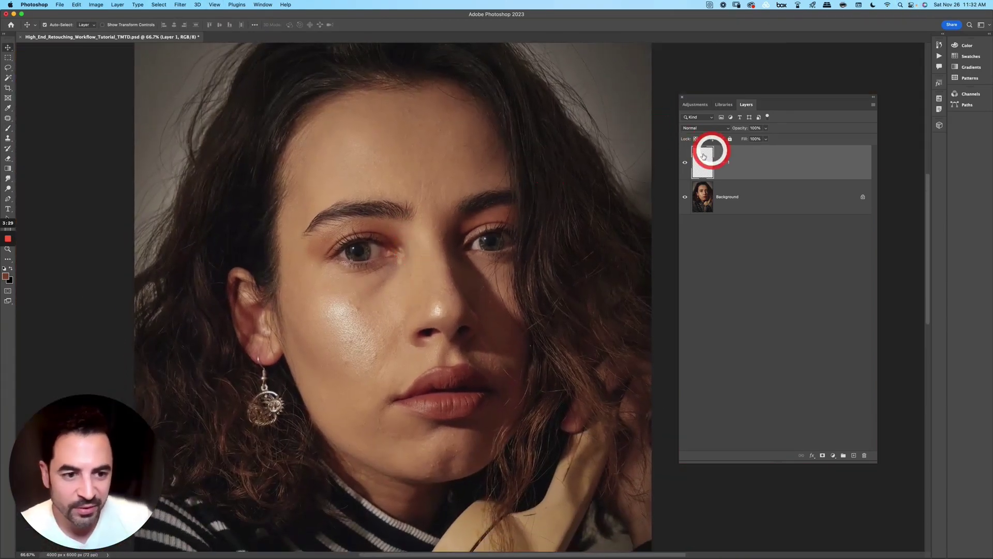
{"action": "left_click", "coordinate": [686, 163]}
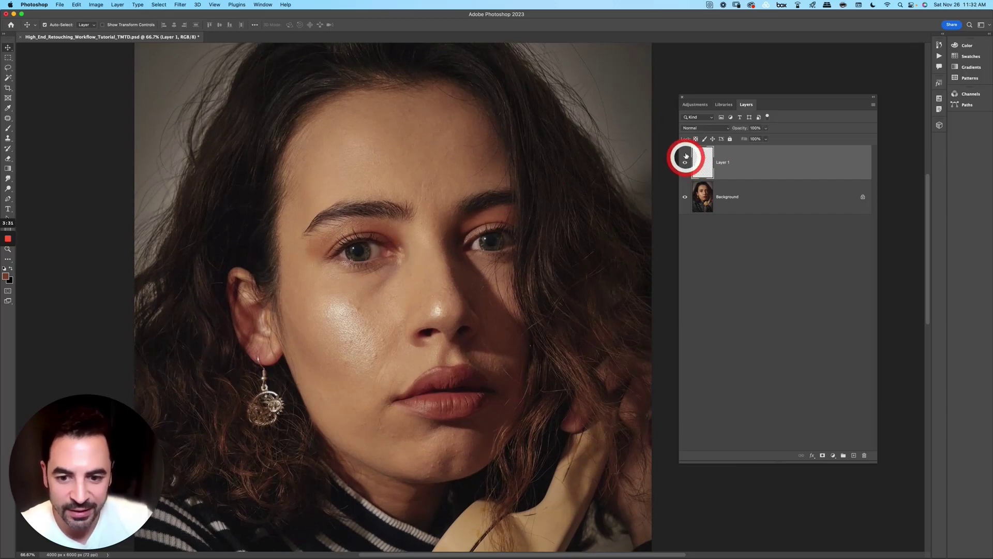
{"action": "key", "text": "super+plus"}
{"action": "left_click", "coordinate": [685, 164]}
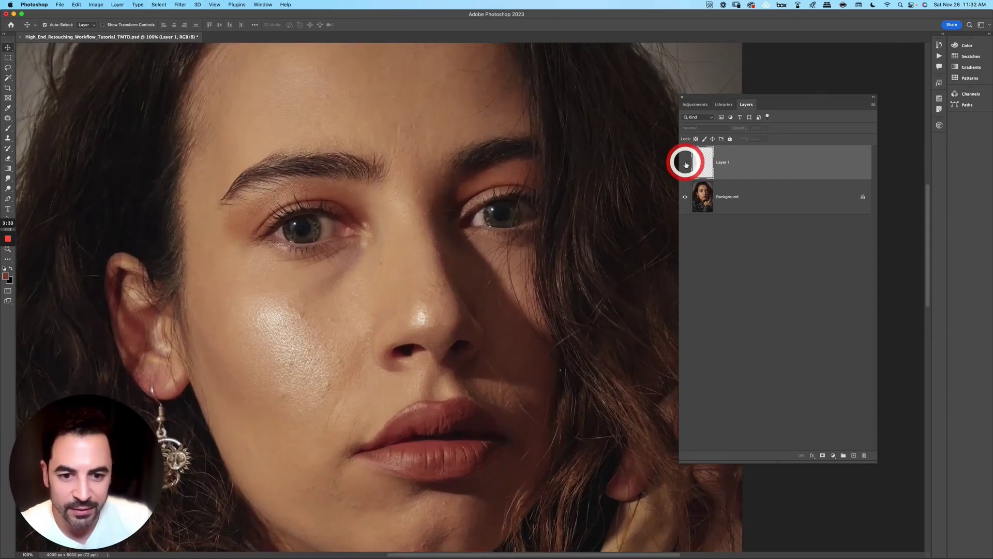
{"action": "left_click", "coordinate": [686, 162]}
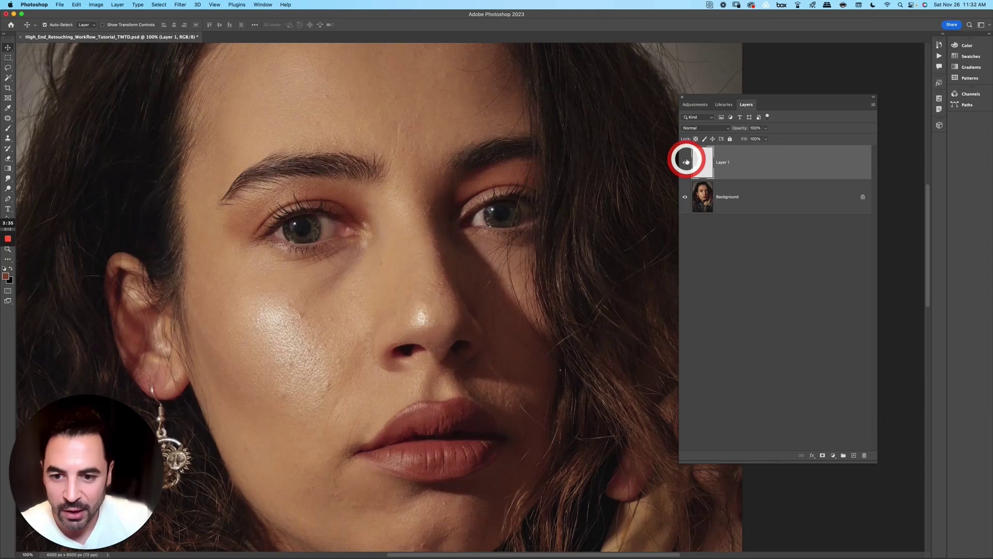
- Rename the paint layer as EYE FIX
{"action": "double_click", "coordinate": [724, 162]}
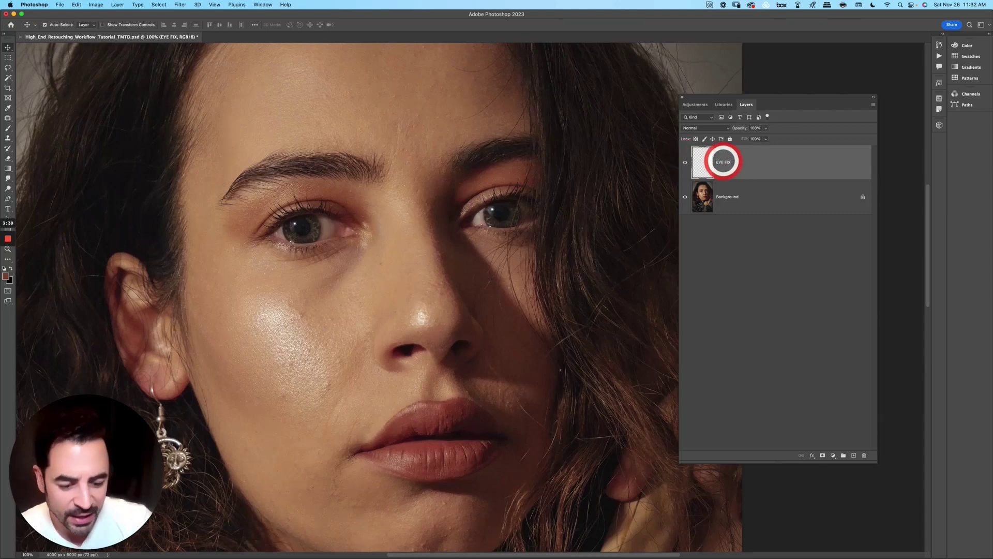
{"action": "key", "text": "super+minus"}
{"action": "scroll", "coordinate": [482, 240], "scroll_direction": "down", "scroll_amount": 2}
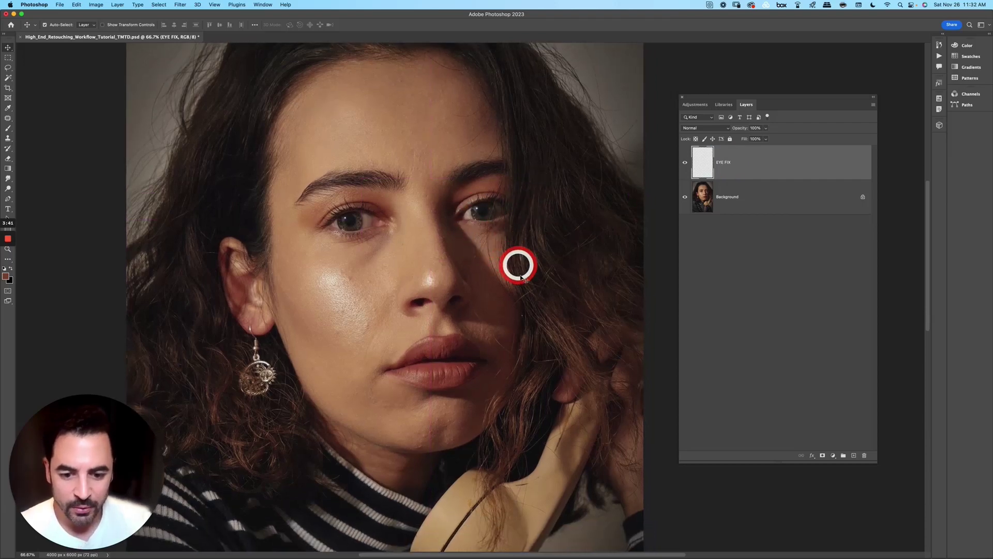
{"action": "key", "text": "super+0"}
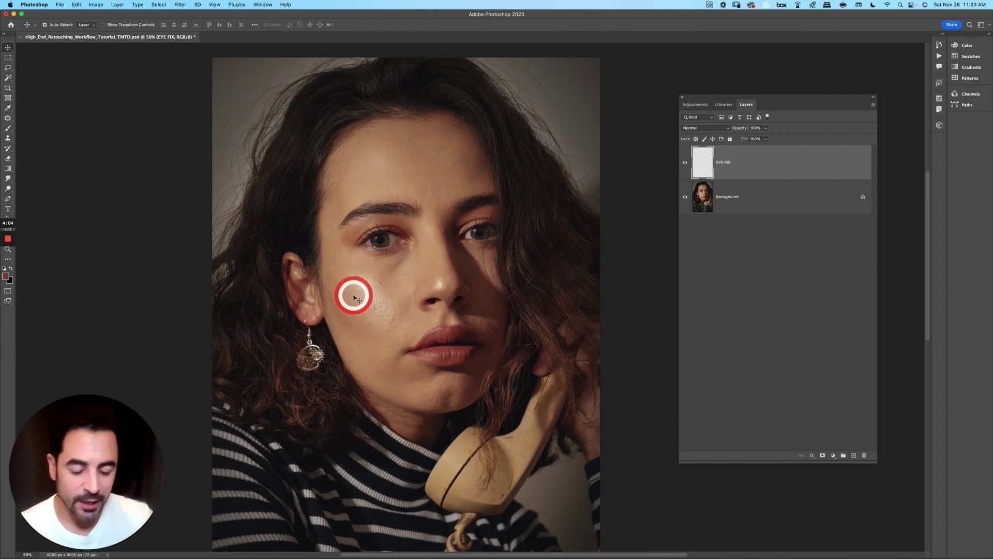
- Duplicate the Background layer beneath EYE FIX for skin patching
{"action": "left_click", "coordinate": [745, 195]}
{"action": "key", "text": "super+plus"}
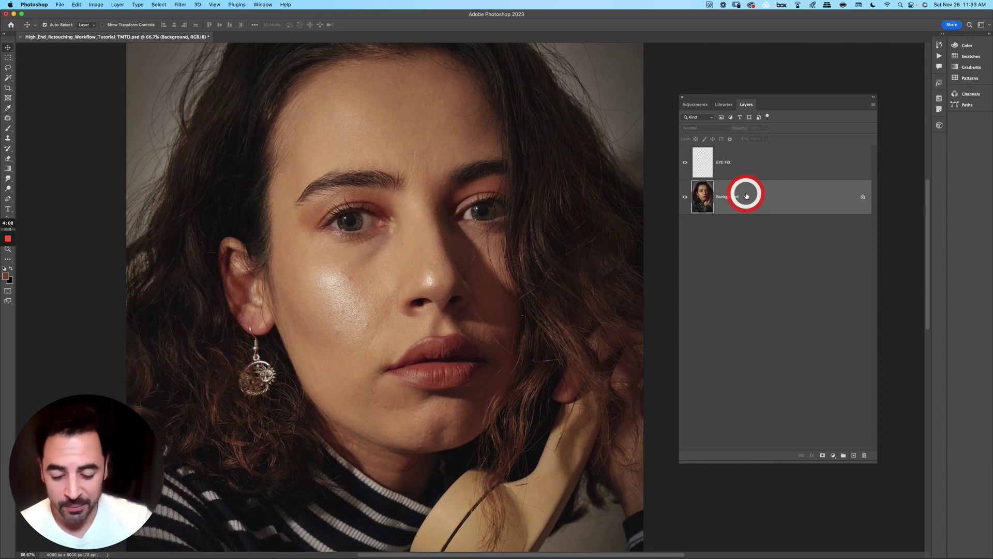
{"action": "key", "text": "super+j"}
{"action": "scroll", "coordinate": [380, 243], "scroll_direction": "left", "scroll_amount": 2}
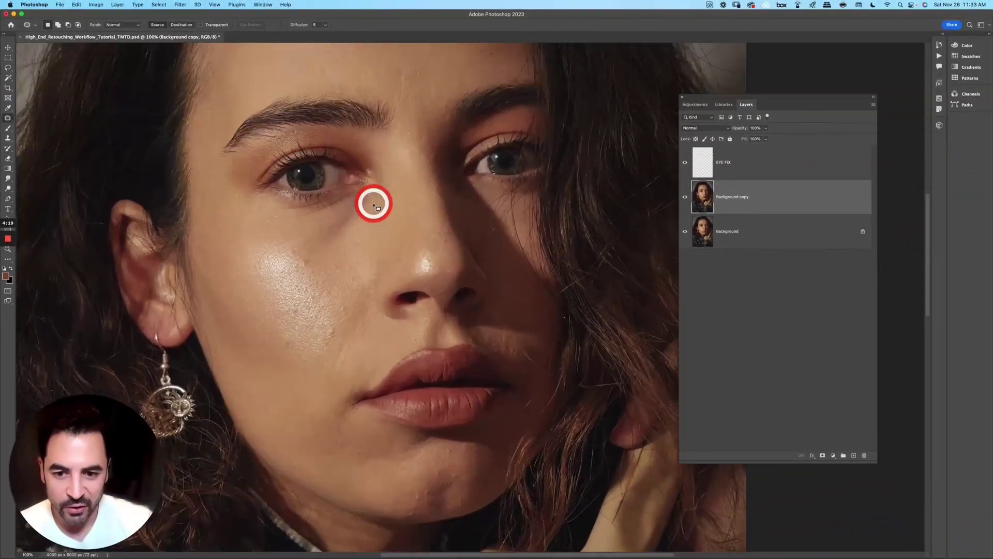
- Patch the shiny highlight on the tip of the nose on the Background copy layer using smoother skin
{"action": "scroll", "coordinate": [374, 204], "scroll_direction": "up", "scroll_amount": 3}
{"action": "scroll", "coordinate": [373, 204], "scroll_direction": "left", "scroll_amount": 3}
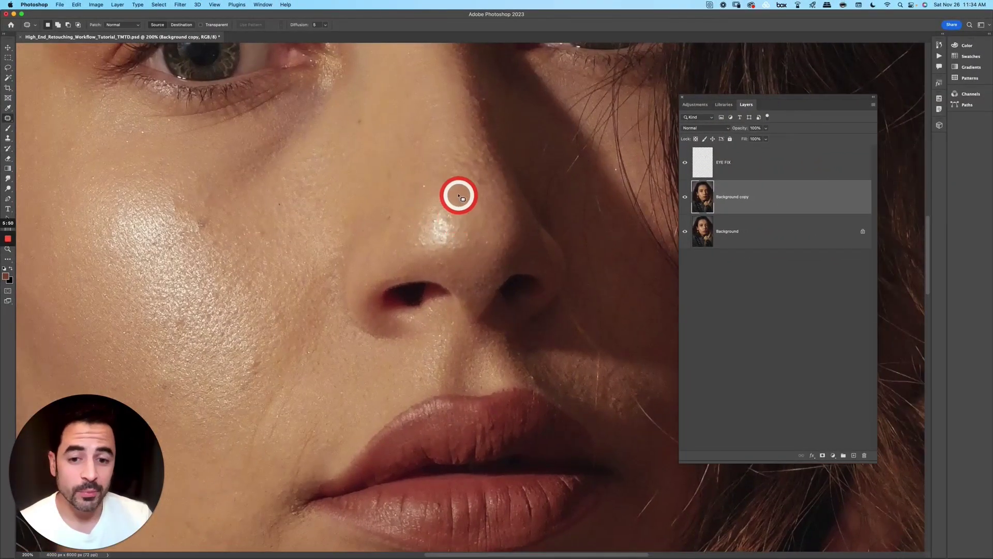
{"action": "mouse_move", "coordinate": [449, 193]}
{"action": "left_mouse_down"}
{"action": "mouse_move", "coordinate": [402, 229]}
{"action": "mouse_move", "coordinate": [412, 254]}
{"action": "mouse_move", "coordinate": [439, 266]}
{"action": "mouse_move", "coordinate": [470, 260]}
{"action": "mouse_move", "coordinate": [481, 226]}
{"action": "mouse_move", "coordinate": [455, 194]}
{"action": "left_mouse_up"}
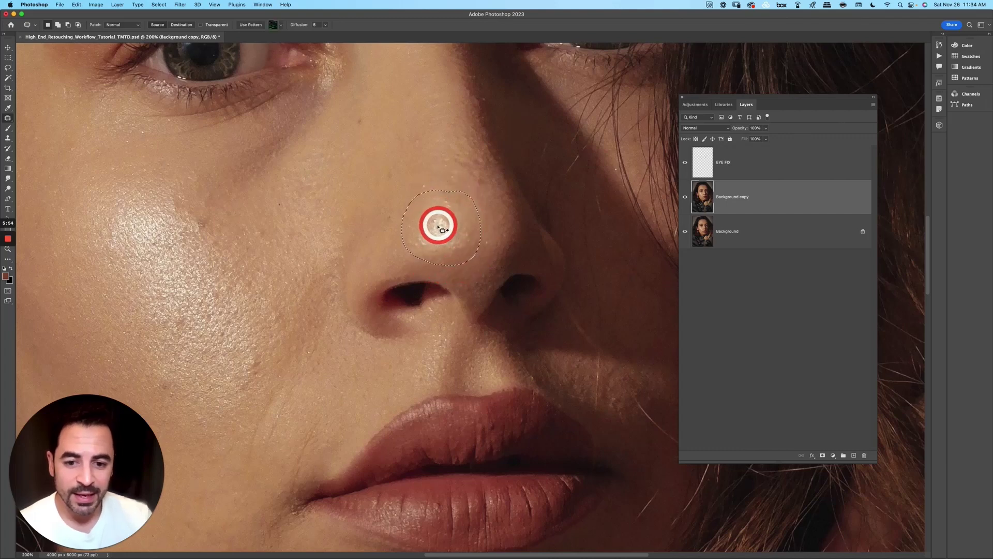
{"action": "left_click_drag", "start_coordinate": [439, 227], "coordinate": [452, 250]}
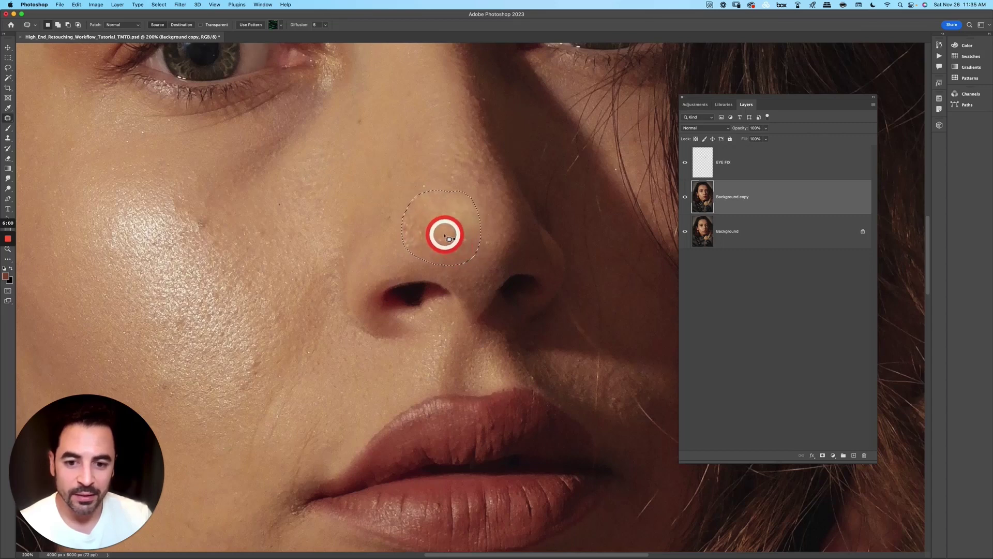
- Fade the nose patch's opacity to well below full strength so part of the original highlight returns
{"action": "left_click", "coordinate": [89, 4]}
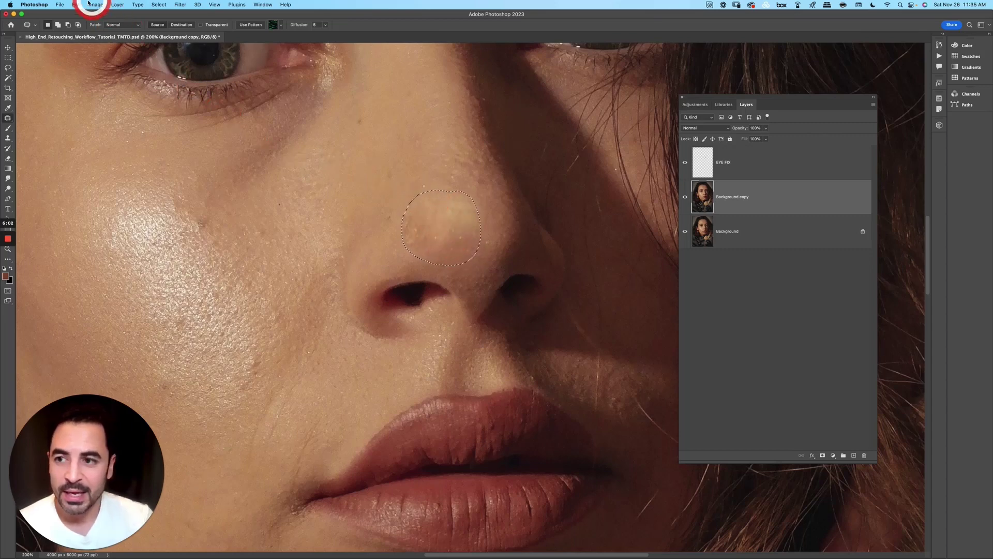
{"action": "left_click", "coordinate": [77, 4]}
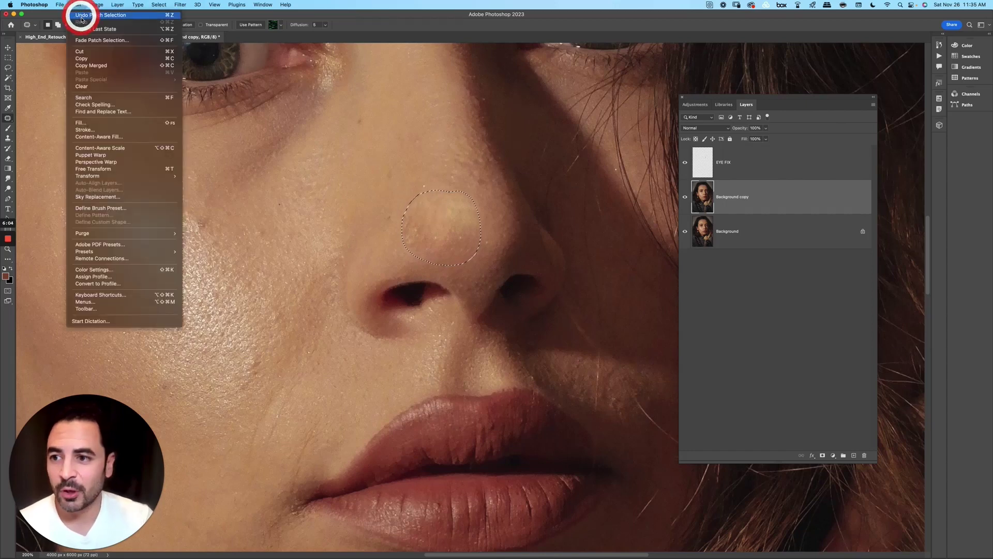
{"action": "left_click", "coordinate": [129, 40]}
{"action": "left_click_drag", "start_coordinate": [629, 137], "coordinate": [616, 138]}
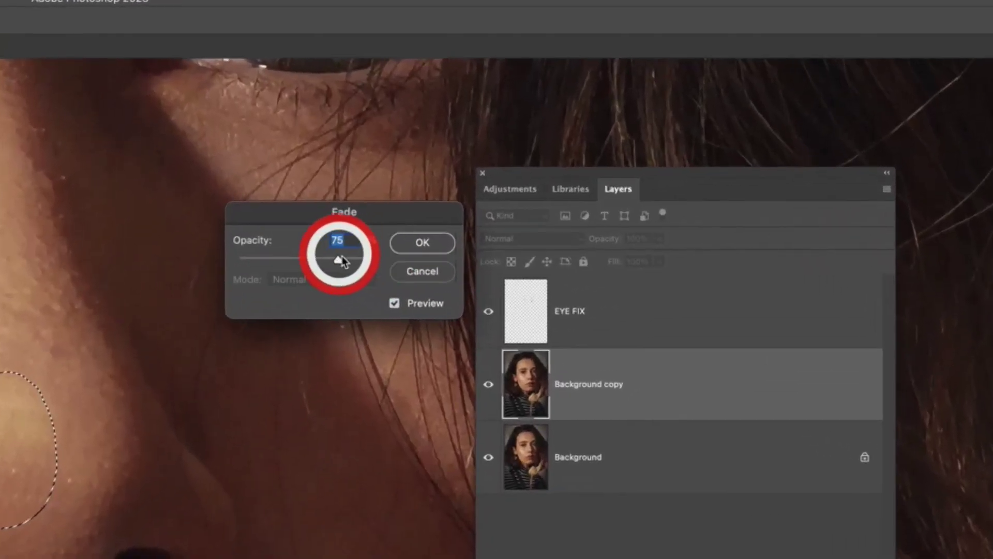
{"action": "left_click_drag", "start_coordinate": [342, 262], "coordinate": [308, 261]}
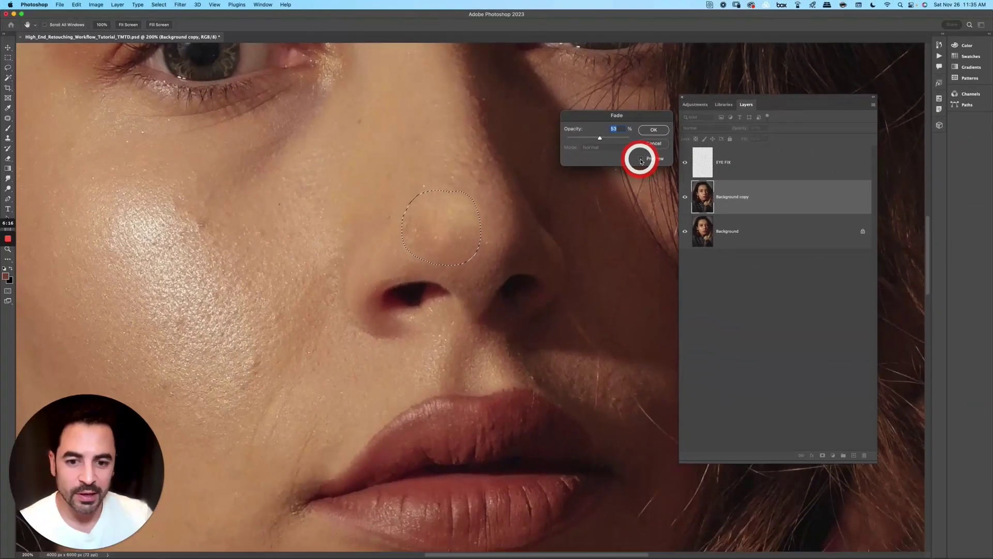
{"action": "left_click", "coordinate": [641, 160]}
{"action": "mouse_move", "coordinate": [600, 138]}
{"action": "left_mouse_down"}
{"action": "mouse_move", "coordinate": [575, 138]}
{"action": "mouse_move", "coordinate": [594, 138]}
{"action": "mouse_move", "coordinate": [584, 138]}
{"action": "left_mouse_up"}
{"action": "left_click", "coordinate": [653, 129]}
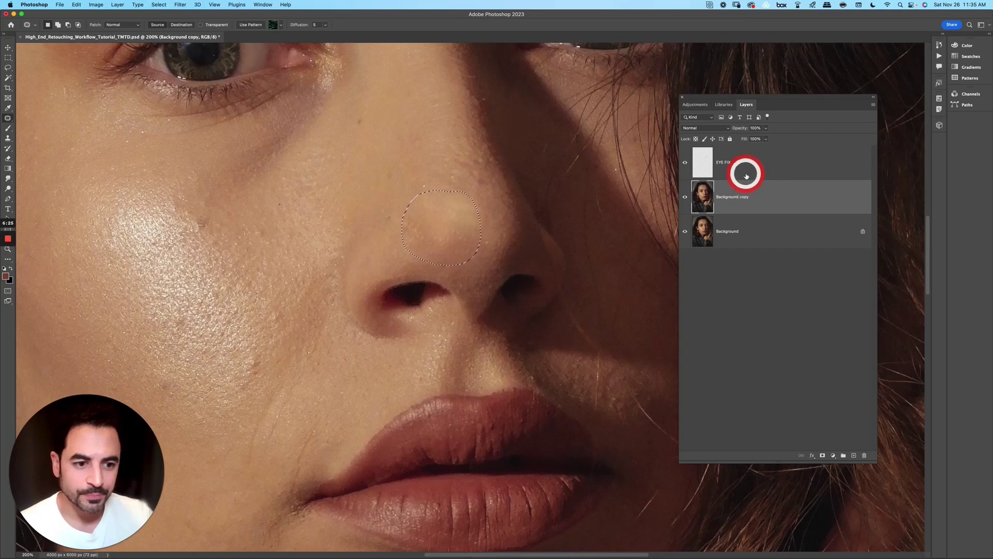
- Compare the nose before and after patching by toggling the Background copy layer's visibility, and clear the selection
{"action": "left_click", "coordinate": [686, 197]}
{"action": "left_click", "coordinate": [685, 197]}
{"action": "left_click", "coordinate": [685, 197]}
{"action": "left_click", "coordinate": [686, 197]}
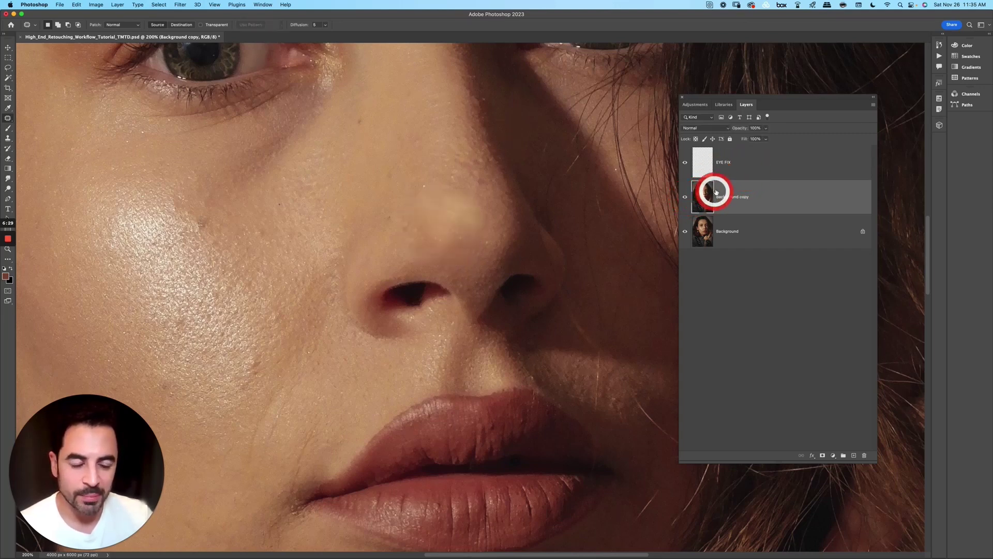
- Patch the large shiny highlight on the lit cheek below the eye using smoother skin
{"action": "left_click_drag", "start_coordinate": [347, 245], "coordinate": [421, 244]}
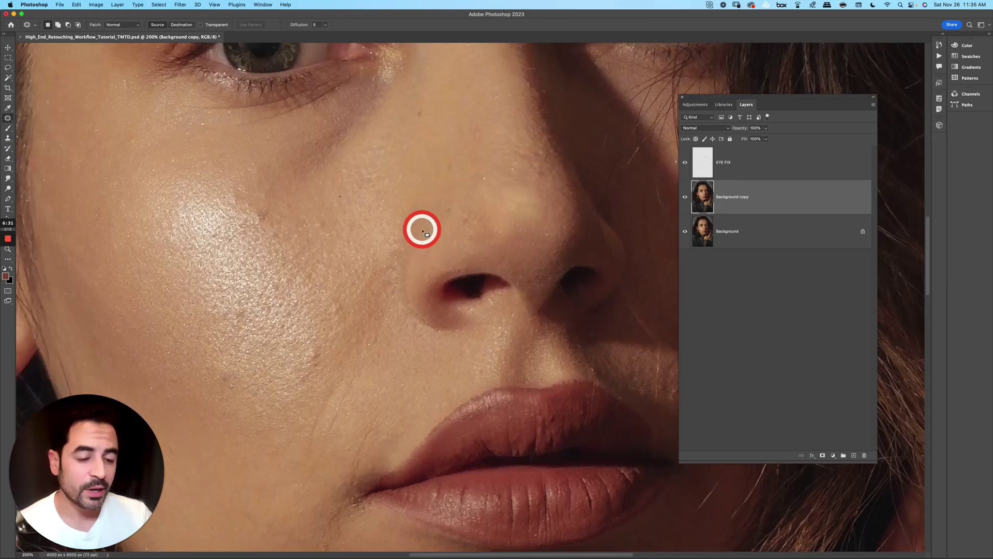
{"action": "left_click_drag", "start_coordinate": [384, 215], "coordinate": [412, 224]}
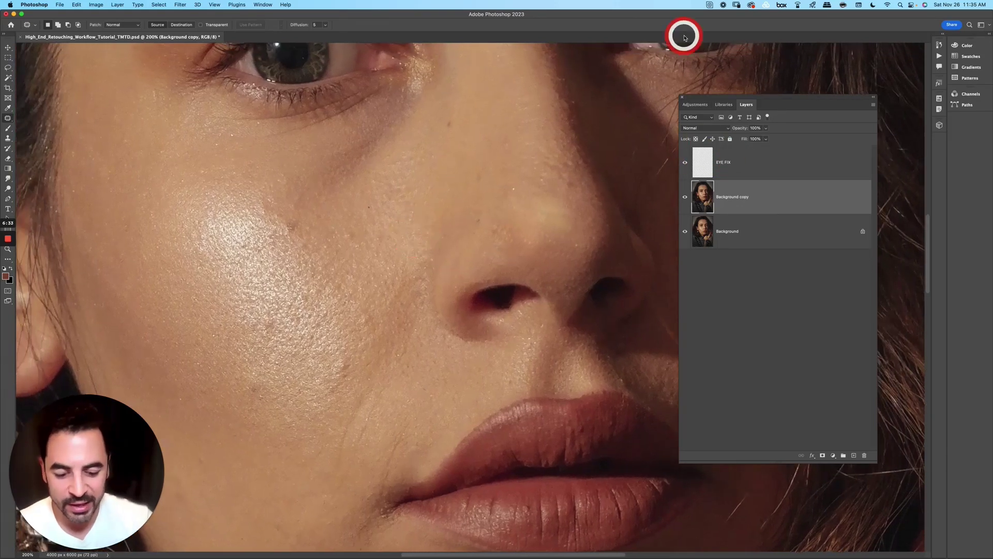
{"action": "key", "text": "super+minus"}
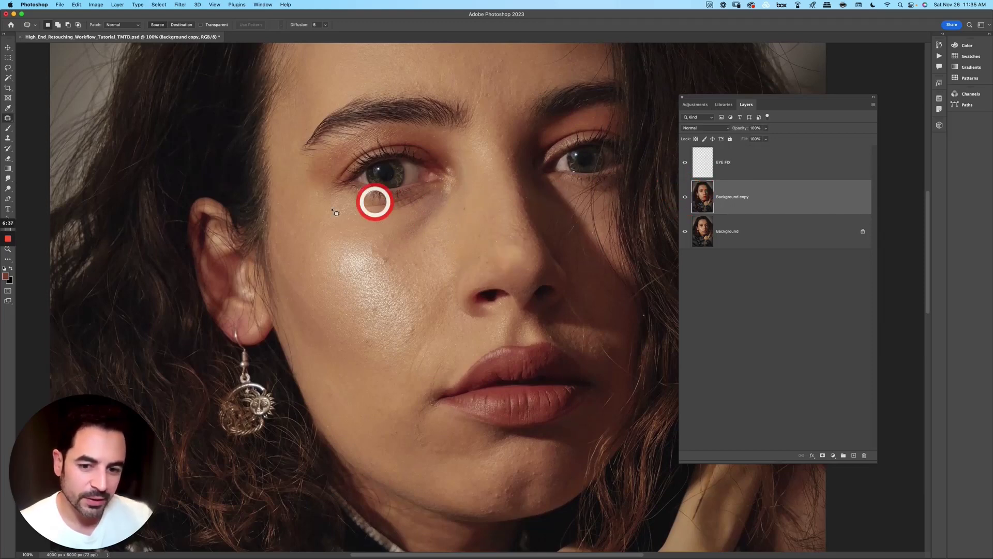
{"action": "mouse_move", "coordinate": [335, 212]}
{"action": "left_mouse_down"}
{"action": "mouse_move", "coordinate": [340, 234]}
{"action": "mouse_move", "coordinate": [331, 246]}
{"action": "mouse_move", "coordinate": [382, 242]}
{"action": "mouse_move", "coordinate": [419, 337]}
{"action": "left_mouse_up"}
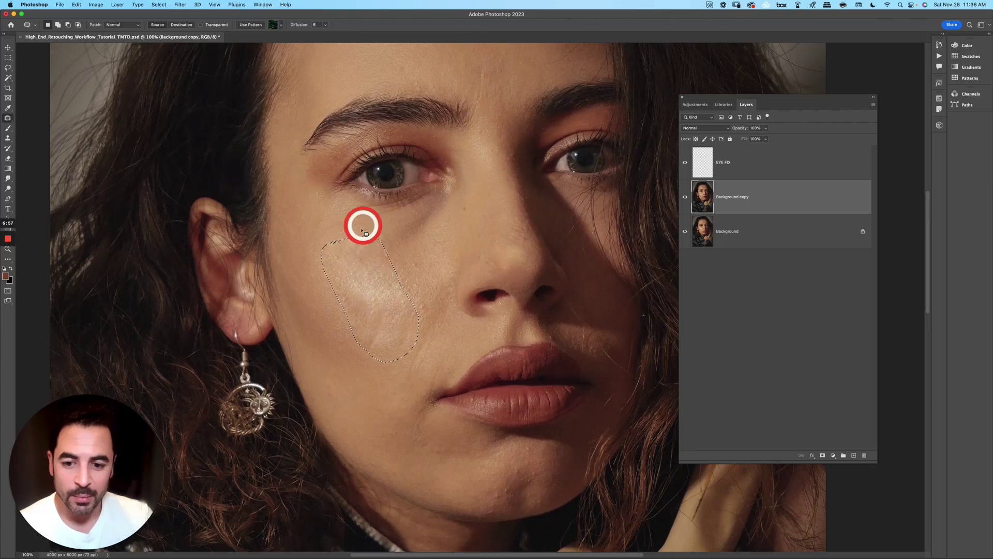
- Fade the cheek patch to bring back some of the natural shine, and clear the selection
{"action": "left_click", "coordinate": [77, 4]}
{"action": "left_click", "coordinate": [86, 40]}
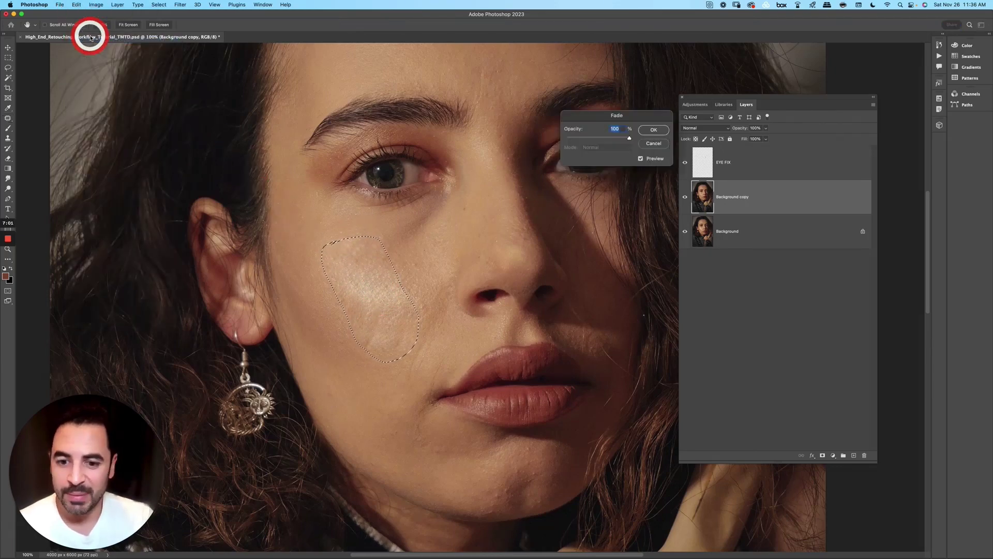
{"action": "left_click", "coordinate": [649, 129]}
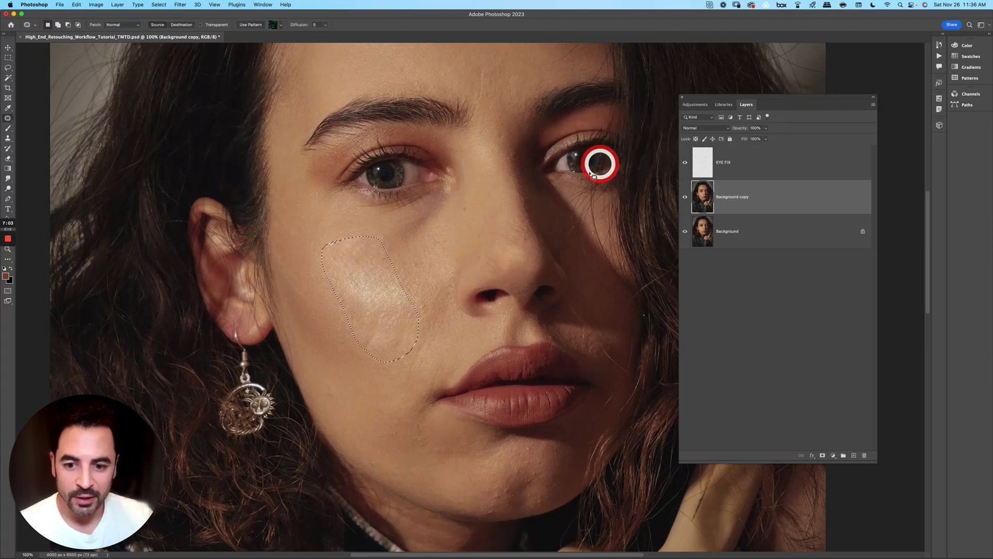
{"action": "key", "text": "super+d"}
{"action": "key", "text": "v"}
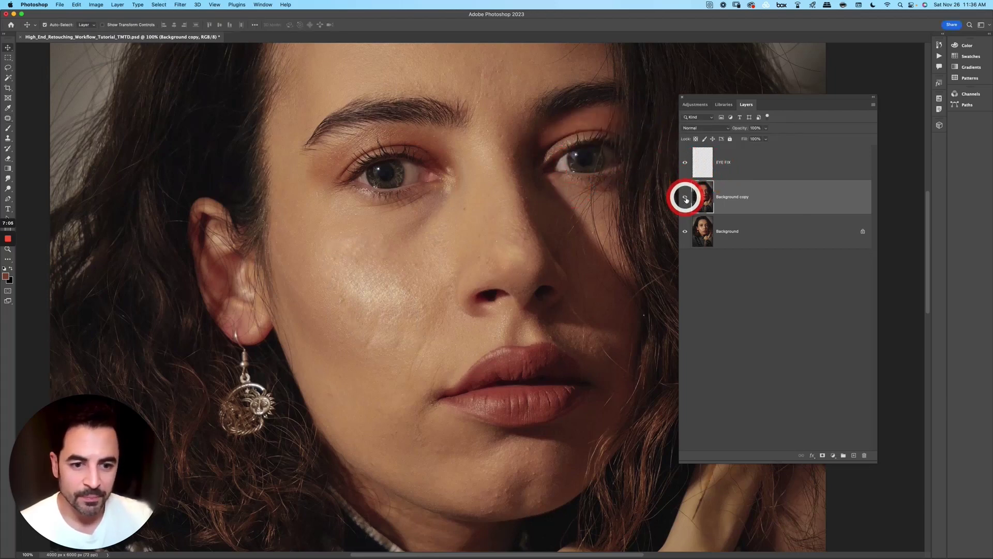
- Lower the Background copy layer's opacity to 64%, comparing the cheek with and without the change
{"action": "left_click", "coordinate": [685, 197]}
{"action": "left_click", "coordinate": [685, 196]}
{"action": "left_click", "coordinate": [766, 128]}
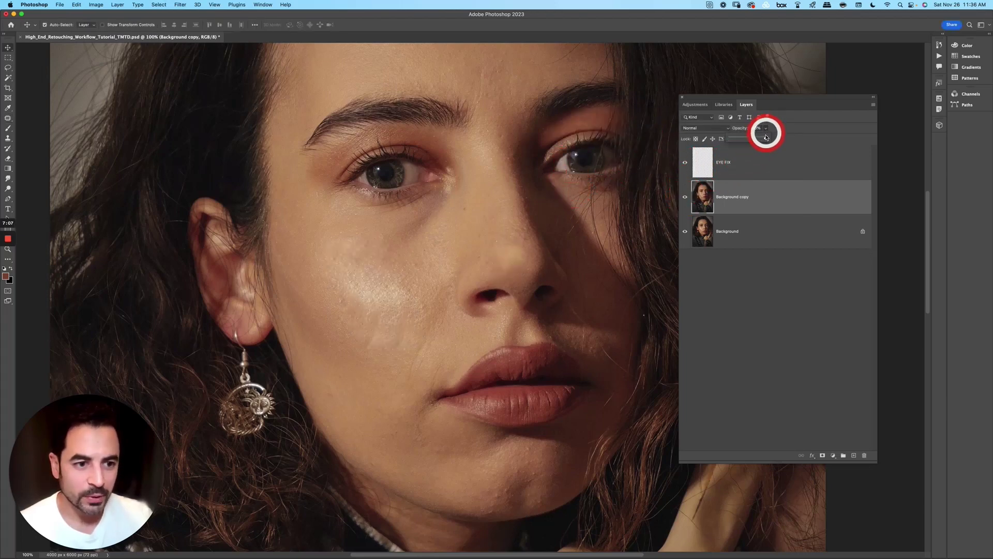
{"action": "left_click_drag", "start_coordinate": [765, 138], "coordinate": [752, 138]}
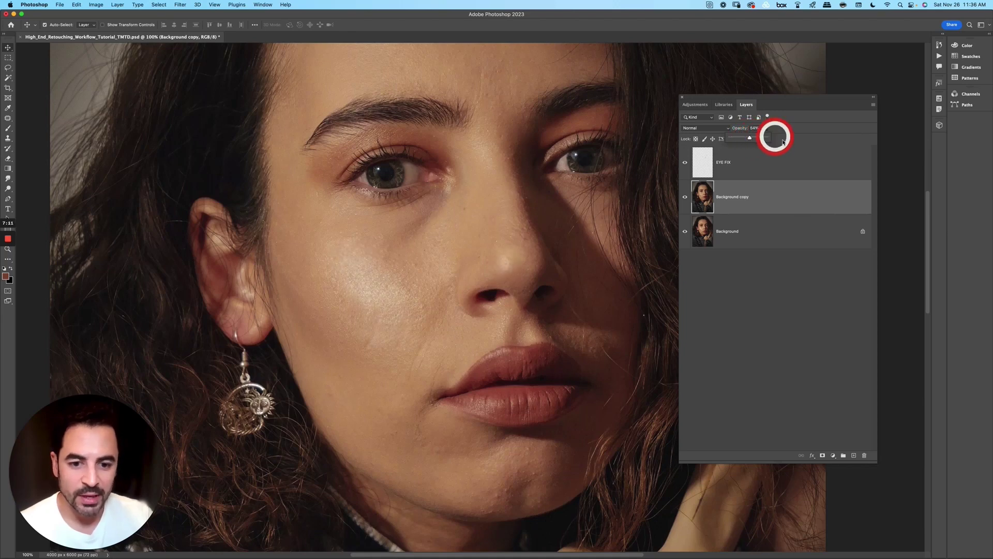
{"action": "left_click", "coordinate": [787, 204]}
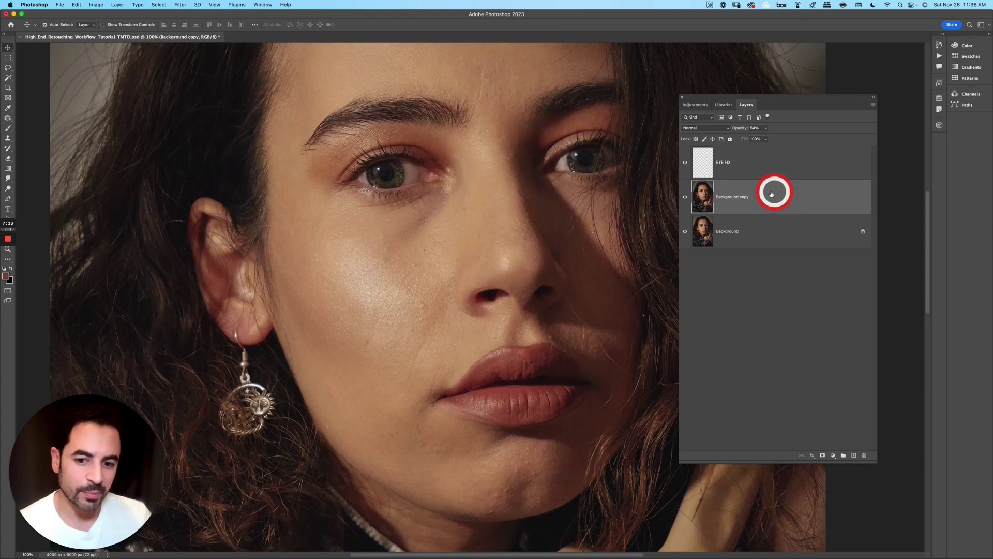
{"action": "key", "text": "super+z"}
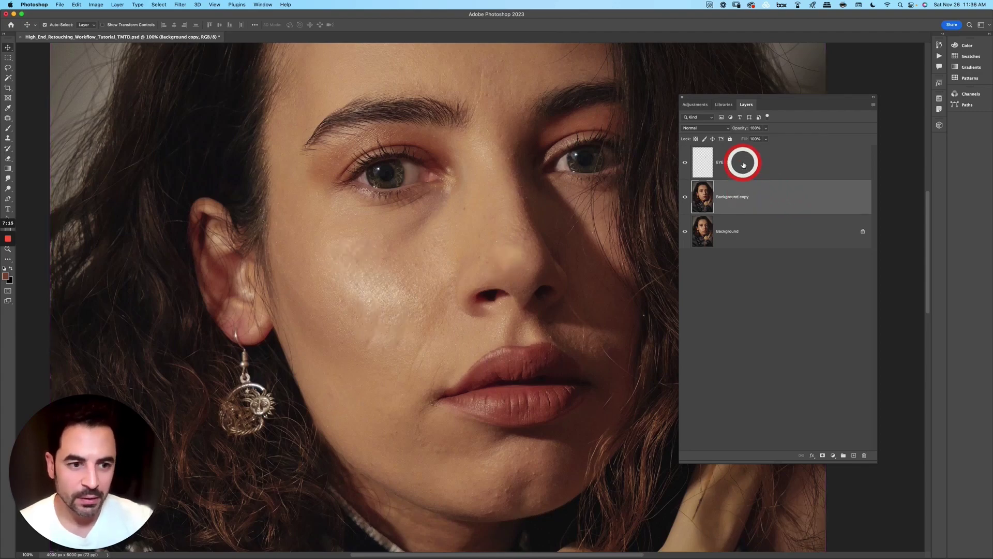
{"action": "key", "text": "super+shift+z"}
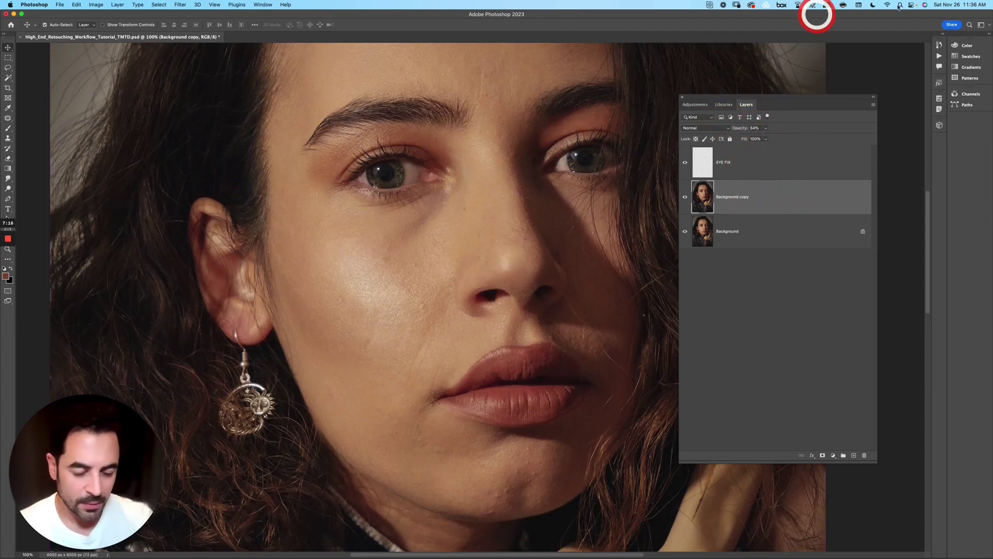
- Rename the Background copy layer as PATCH LAYER and group it with EYE FIX under the name RT
{"action": "key", "text": "super+0"}
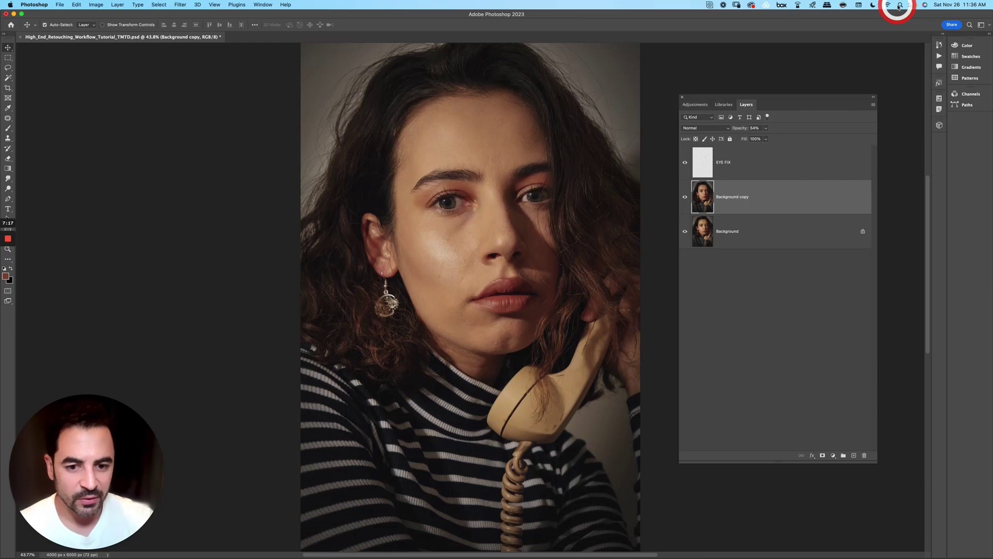
{"action": "left_click", "coordinate": [743, 167]}
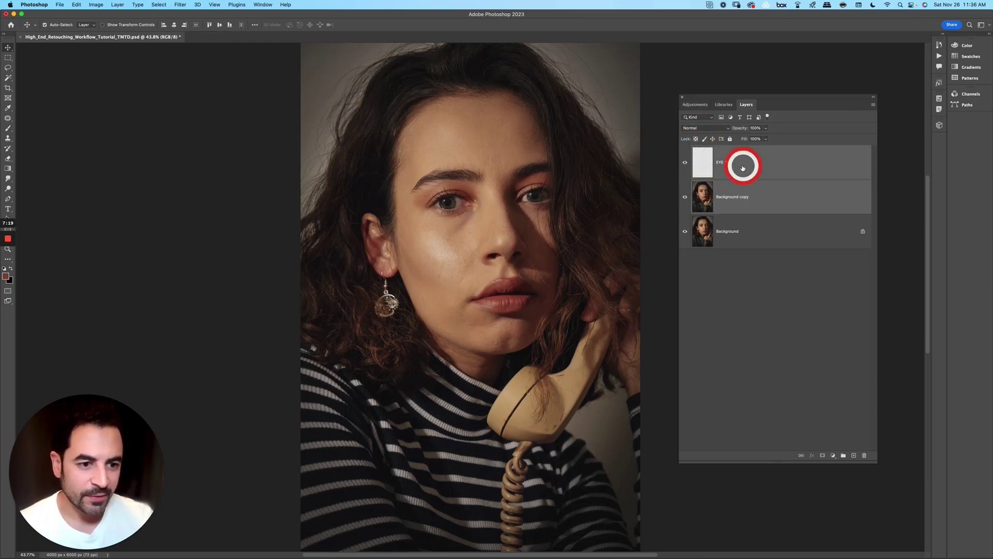
{"action": "double_click", "coordinate": [724, 197]}
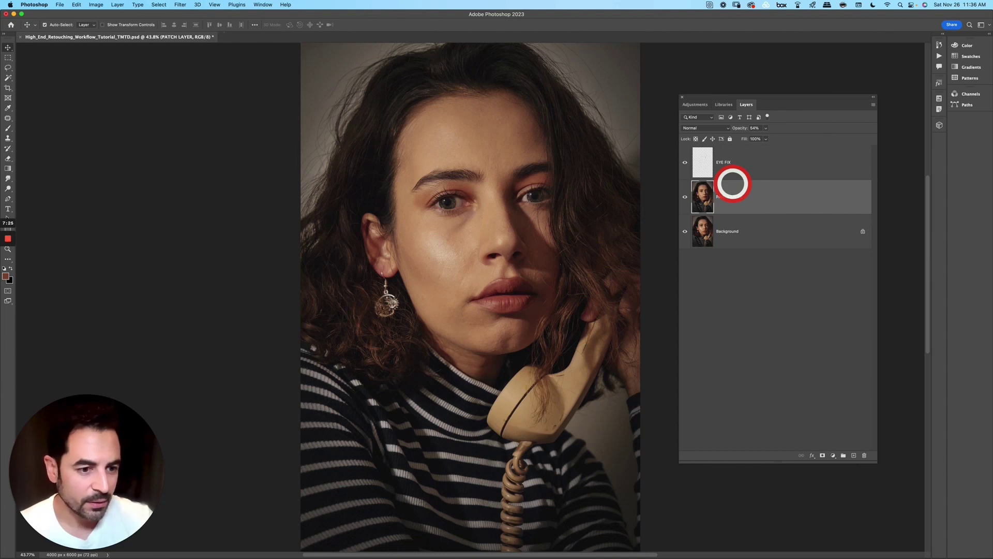
{"action": "left_click", "coordinate": [769, 156], "text": "shift"}
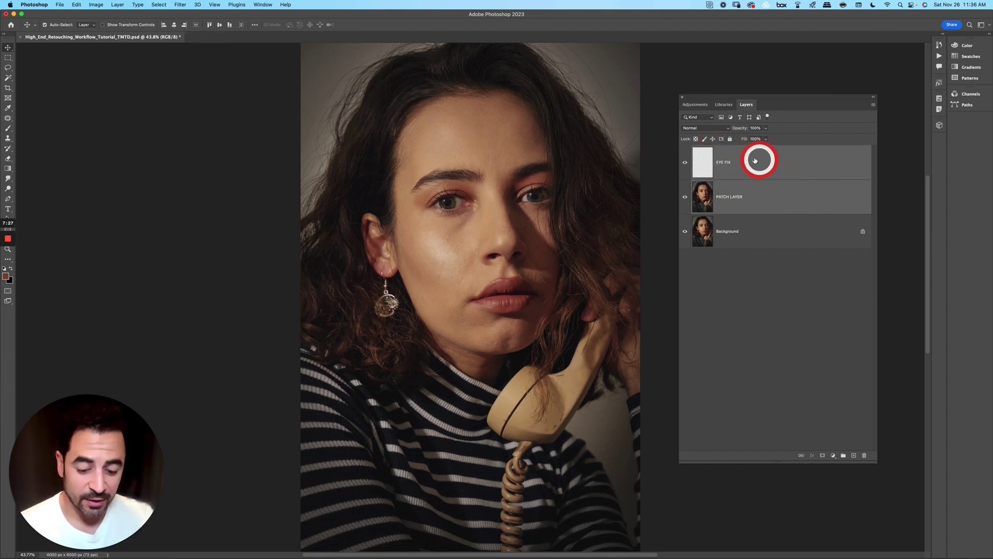
{"action": "key", "text": "super+g"}
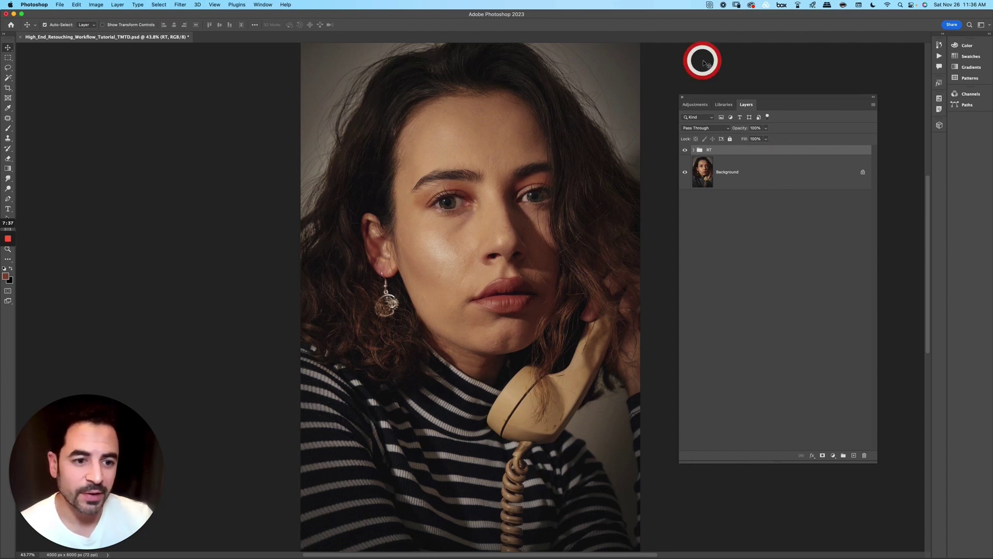
- Compare the portrait before and after retouching by toggling the RT group's visibility
{"action": "left_click", "coordinate": [685, 150]}
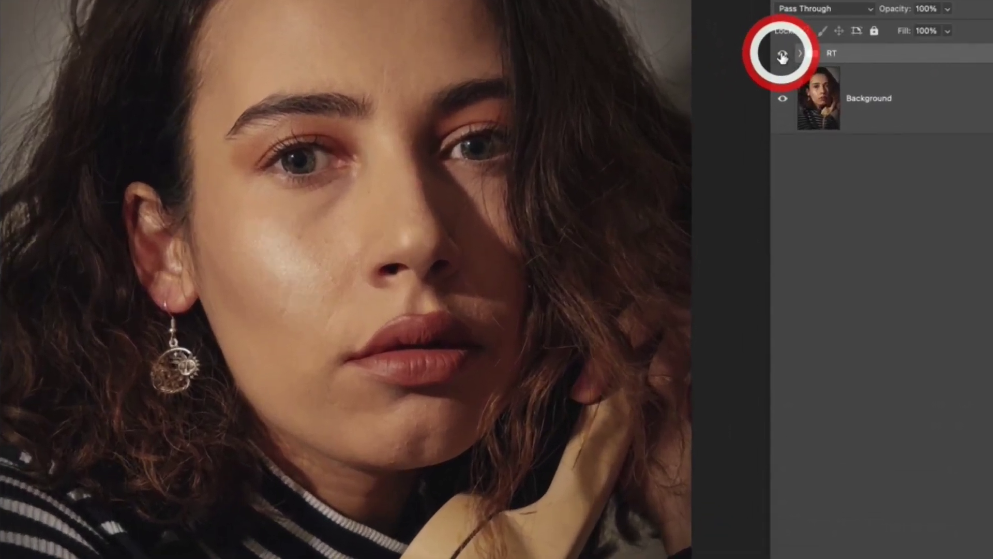
{"action": "left_click", "coordinate": [757, 81]}
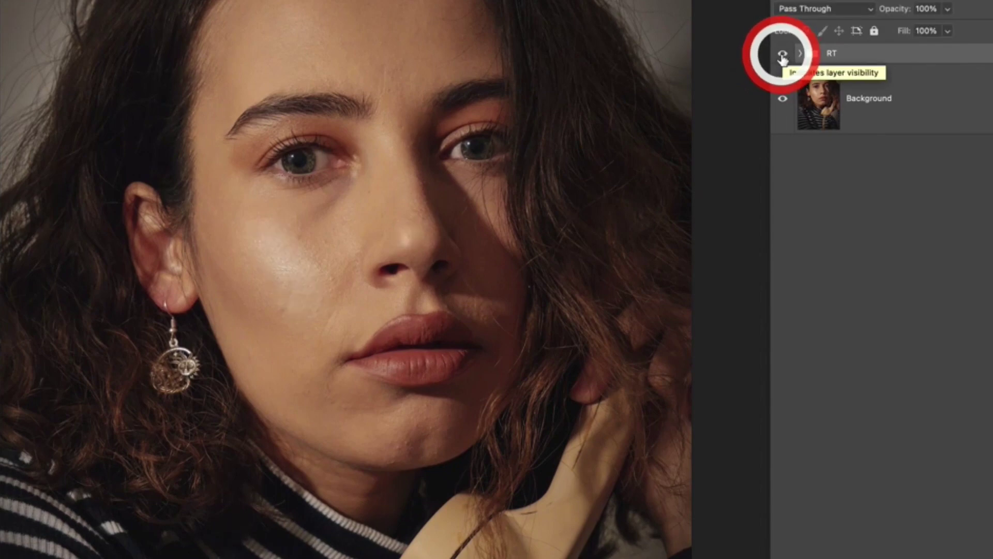
{"action": "left_click", "coordinate": [783, 56]}
{"action": "left_click", "coordinate": [783, 55]}
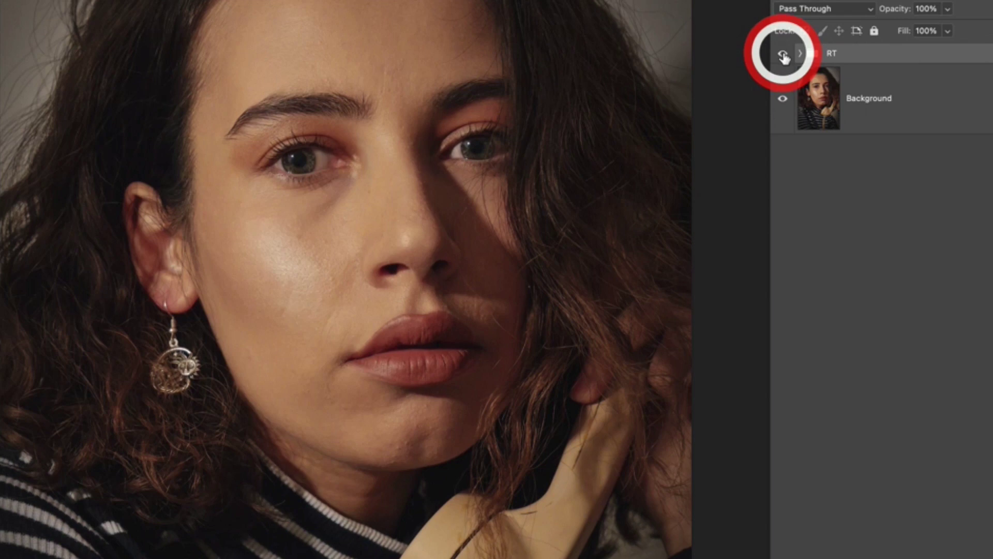
- Stamp all visible layers into a new merged layer above the RT group
{"action": "left_click", "coordinate": [926, 96]}
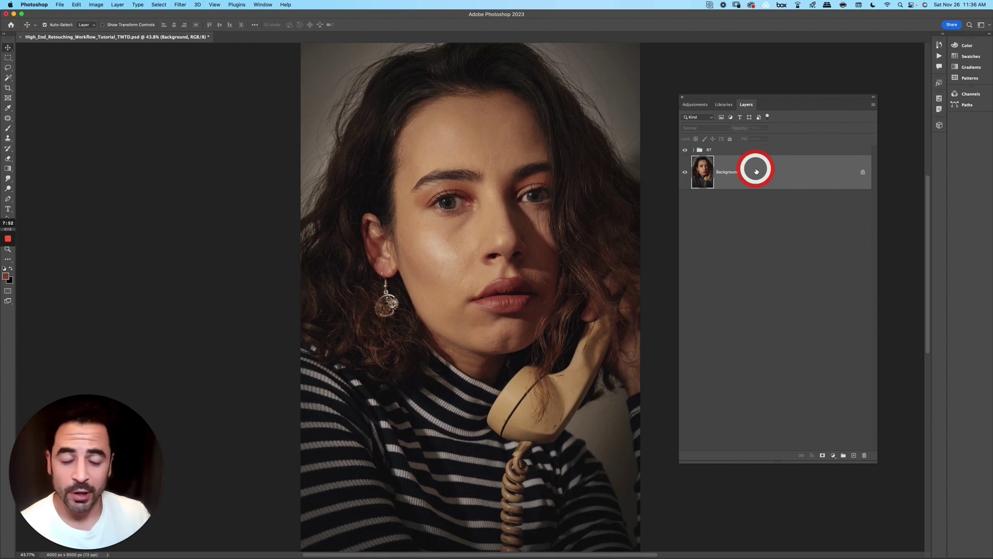
{"action": "left_click", "coordinate": [749, 151]}
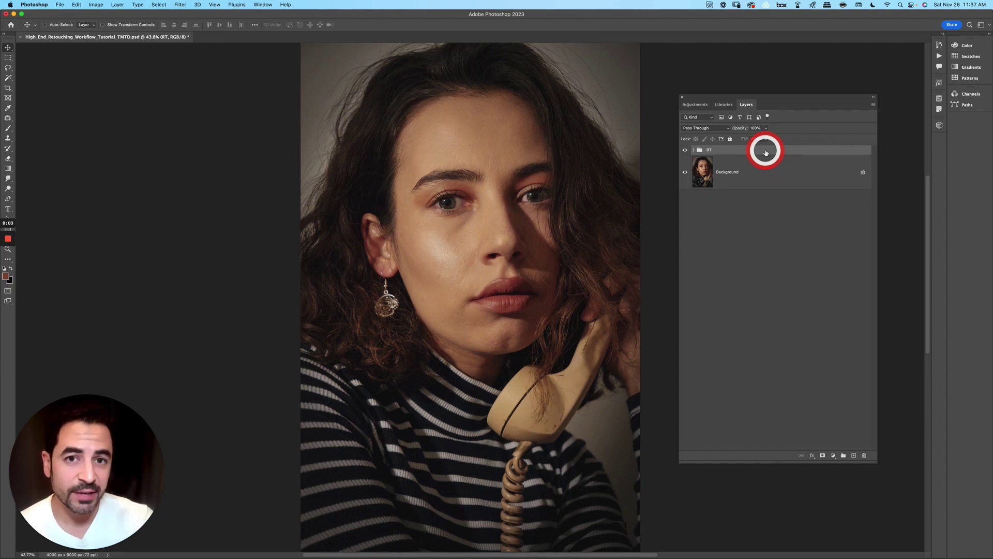
{"action": "key", "text": "super+alt+shift+e"}
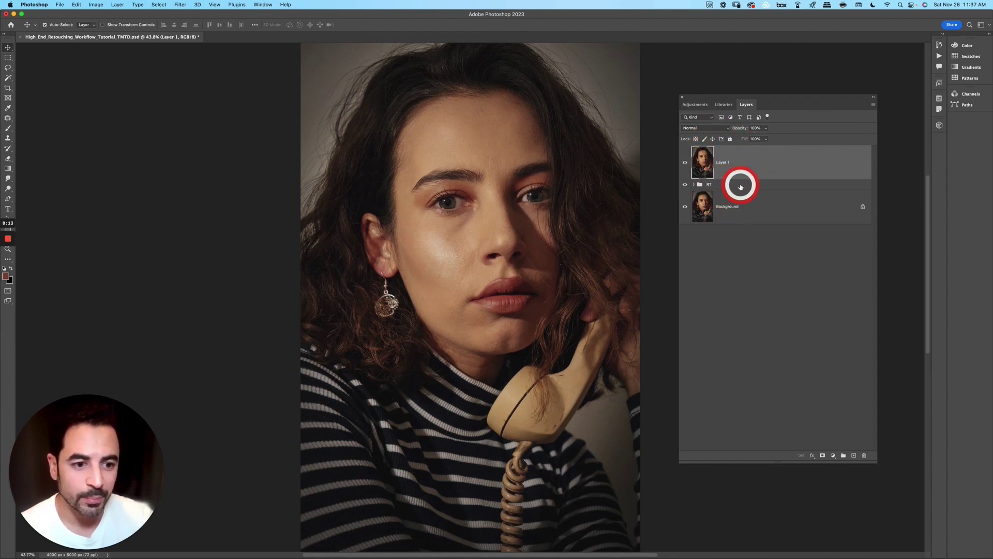
{"action": "left_click", "coordinate": [686, 164]}
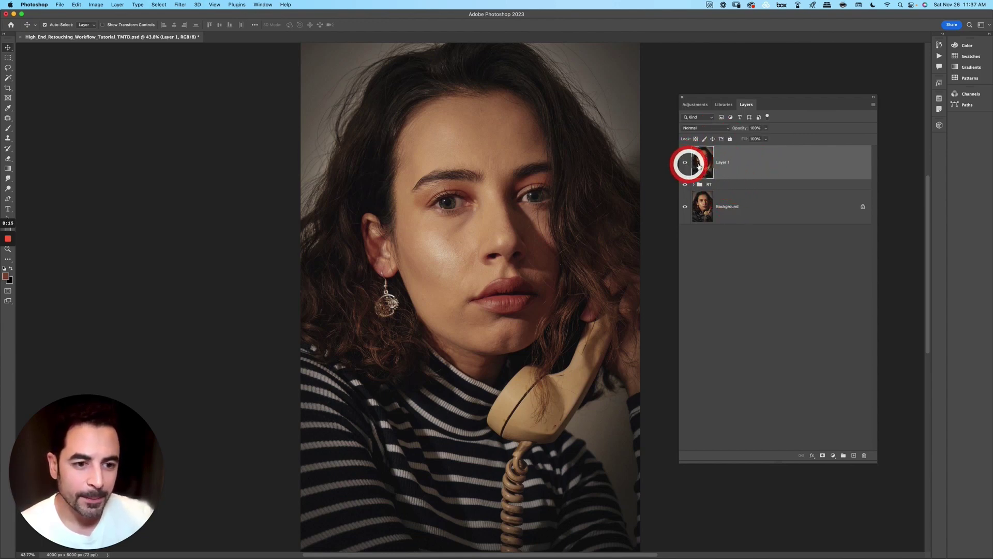
- Rename the merged layer as RT and duplicate it twice
{"action": "double_click", "coordinate": [723, 163]}
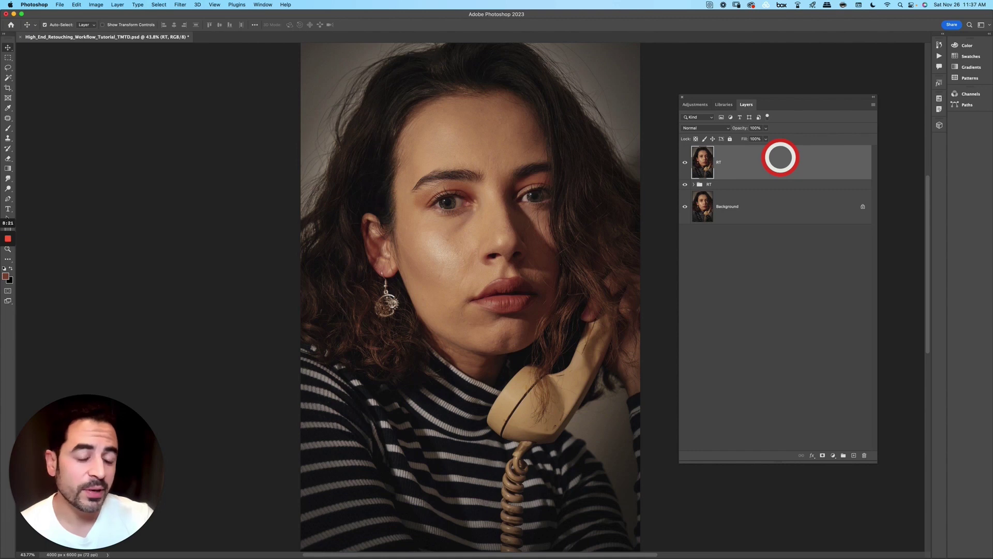
{"action": "key", "text": "ctrl+j"}
{"action": "key", "text": "ctrl+j"}
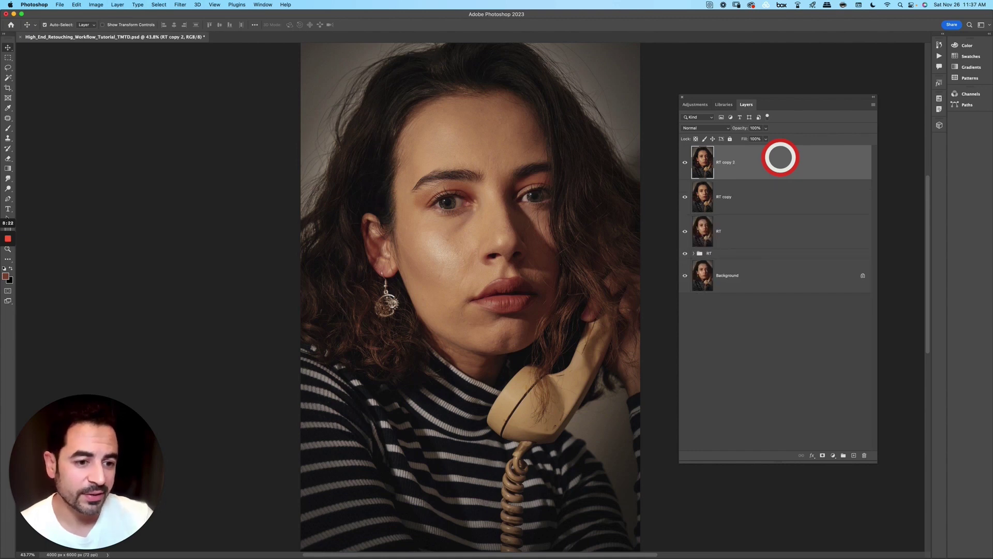
- Hide the merged RT layer and rename its two copies as Shadows & Color for the lower and Skin Texture for the upper
{"action": "left_click", "coordinate": [731, 235]}
{"action": "left_click", "coordinate": [686, 234]}
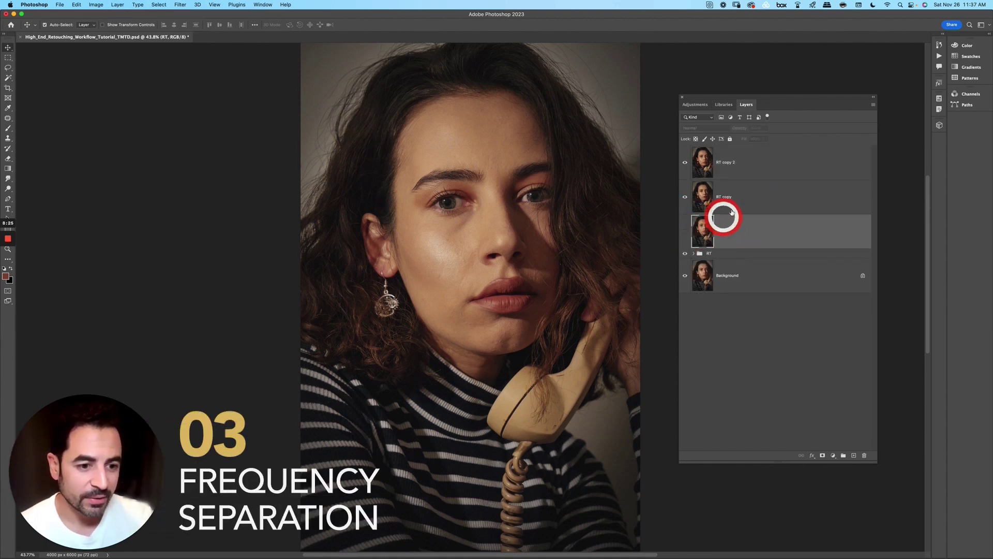
{"action": "double_click", "coordinate": [727, 196]}
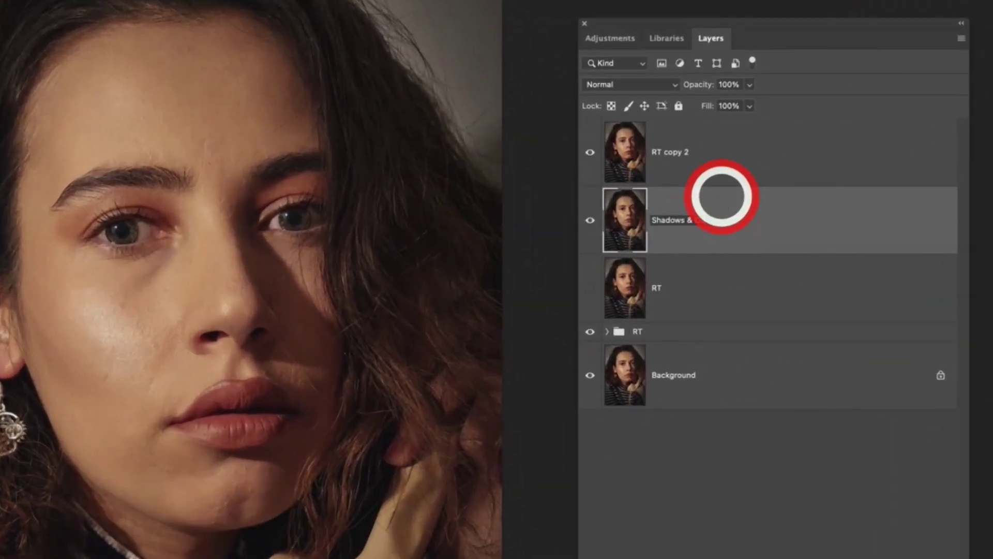
{"action": "double_click", "coordinate": [670, 152]}
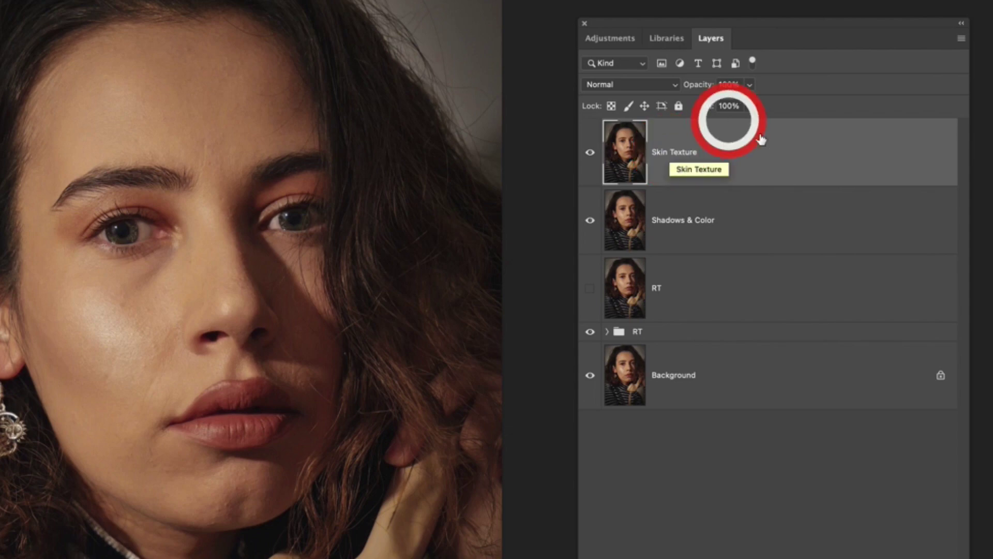
- Group the Skin Texture and Shadows & Color layers under the name FS
{"action": "left_click", "coordinate": [808, 202], "text": "shift"}
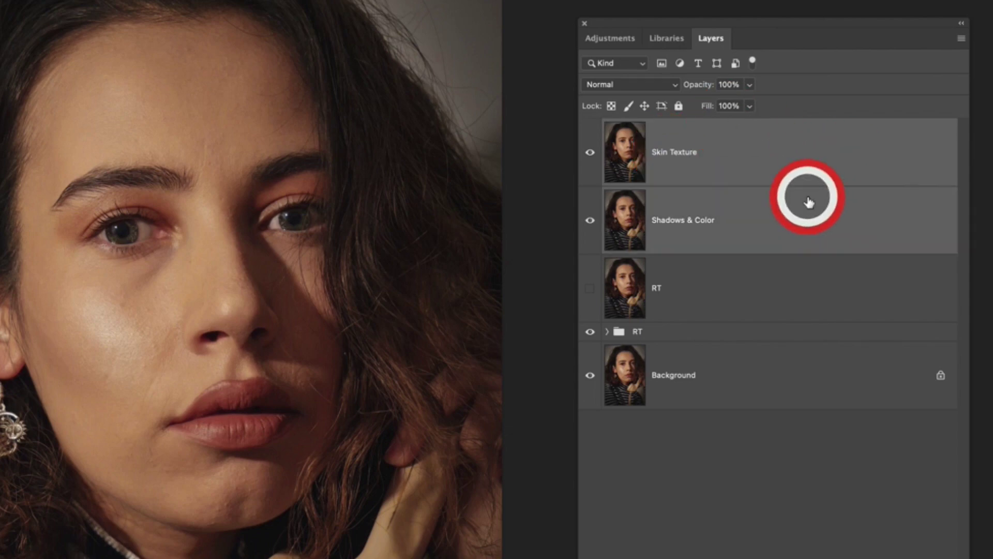
{"action": "key", "text": "ctrl+g"}
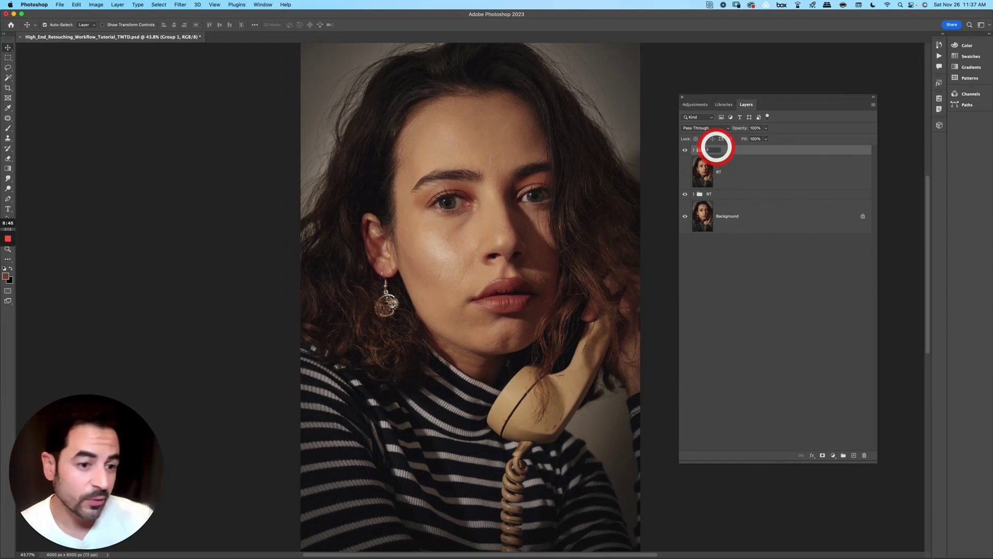
{"action": "key", "text": "Return"}
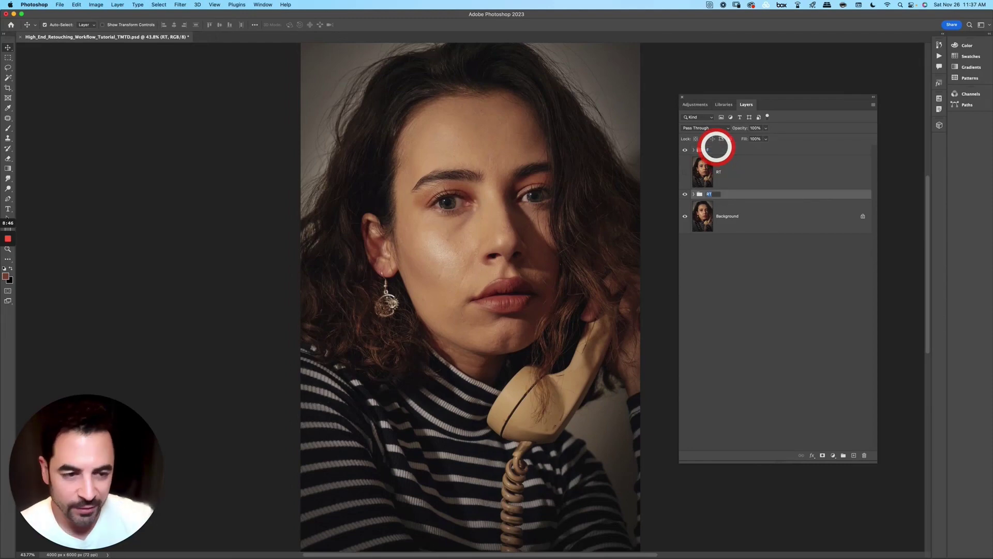
{"action": "left_click", "coordinate": [707, 150]}
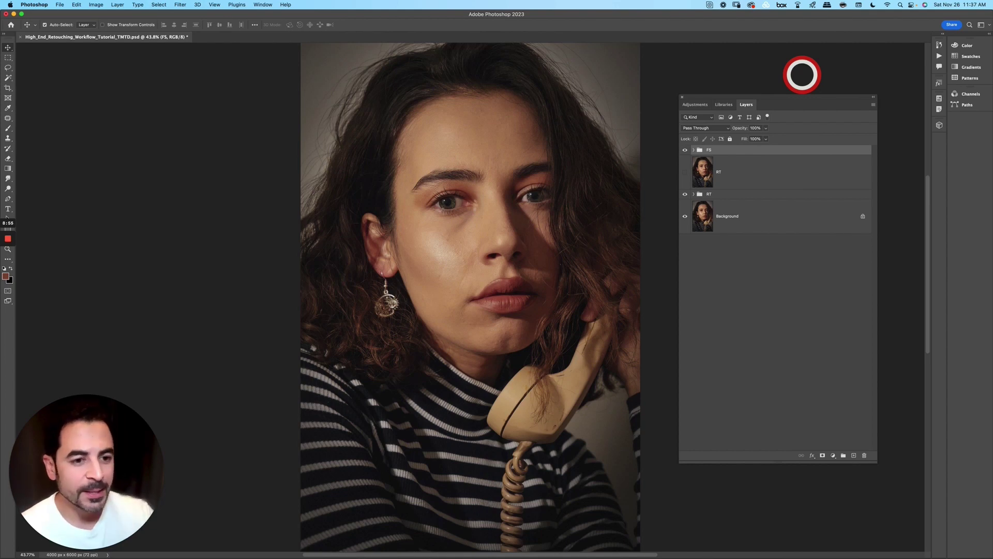
- Hide the RT group, the Background and the Skin Texture layer inside the FS group
{"action": "left_click", "coordinate": [693, 150]}
{"action": "left_click", "coordinate": [769, 177]}
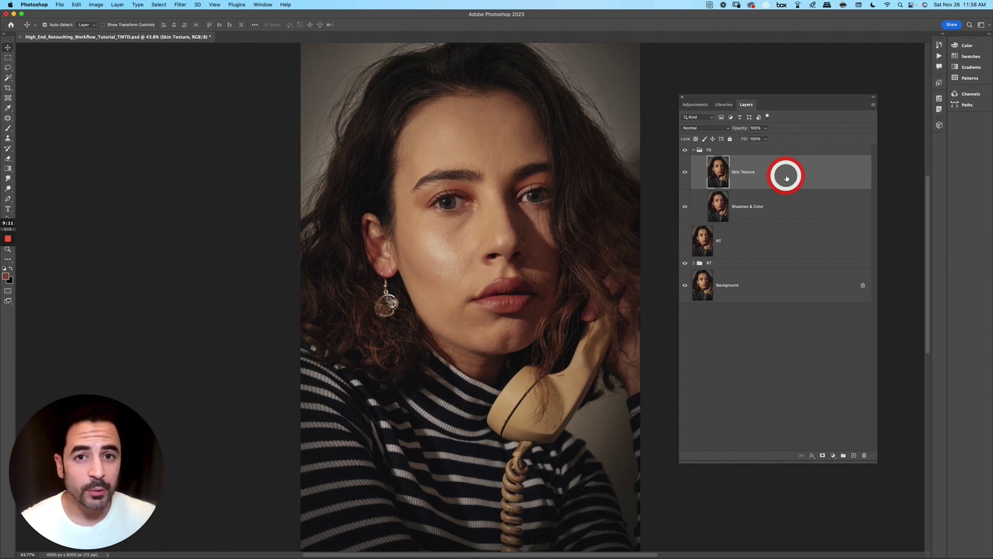
{"action": "left_click", "coordinate": [818, 210]}
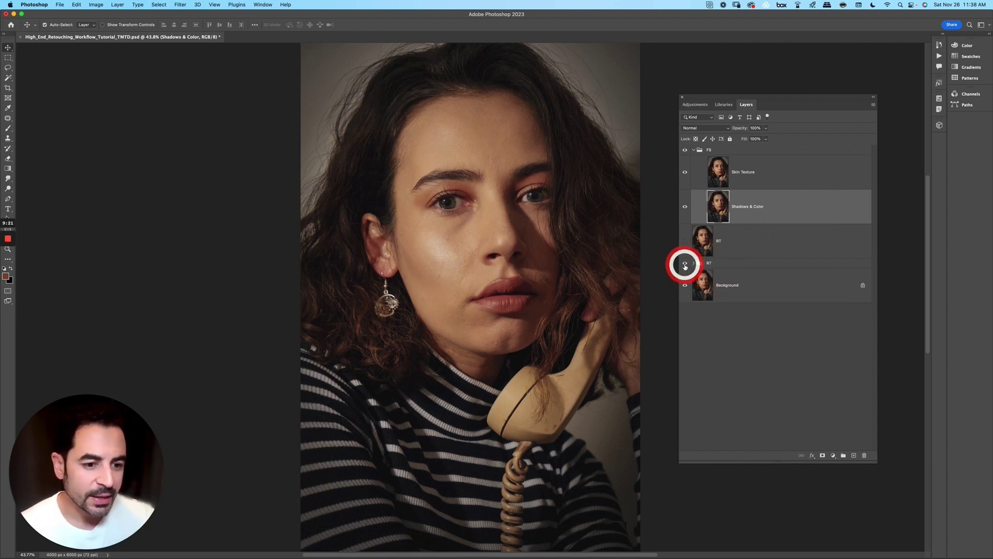
{"action": "left_click_drag", "start_coordinate": [685, 263], "coordinate": [685, 286]}
{"action": "left_click", "coordinate": [775, 176]}
{"action": "left_click", "coordinate": [786, 211]}
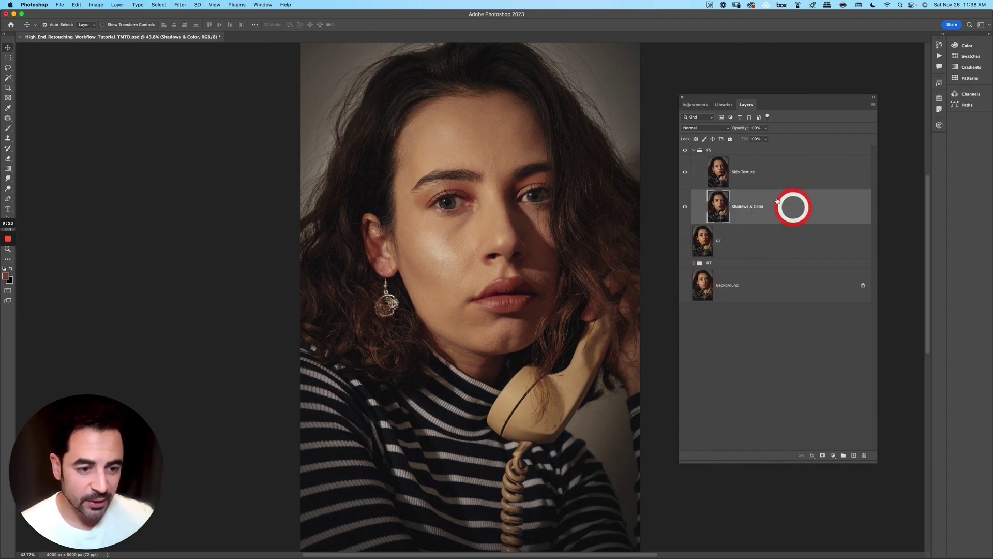
{"action": "left_click", "coordinate": [686, 173]}
{"action": "left_click", "coordinate": [778, 179]}
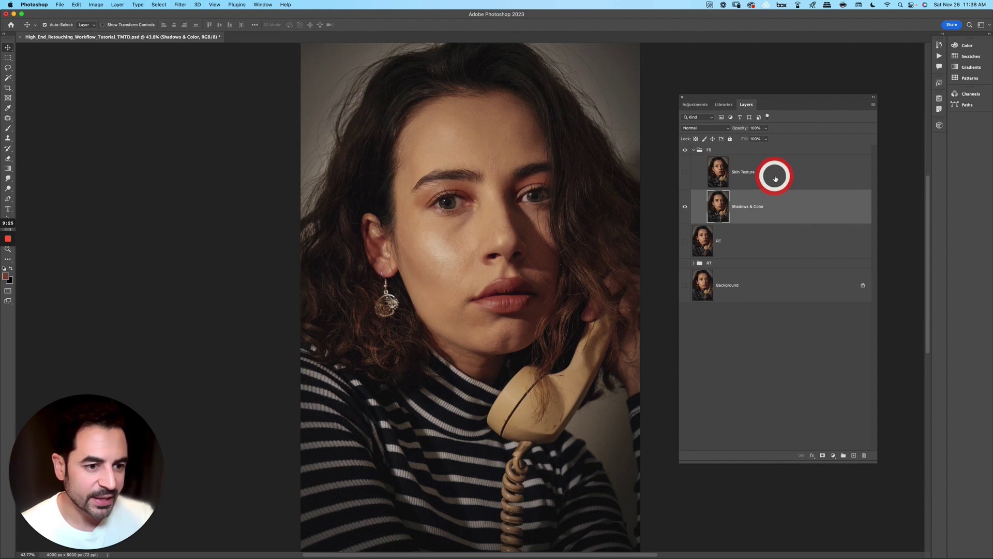
{"action": "left_click_drag", "start_coordinate": [776, 178], "coordinate": [724, 152]}
{"action": "left_click", "coordinate": [709, 150]}
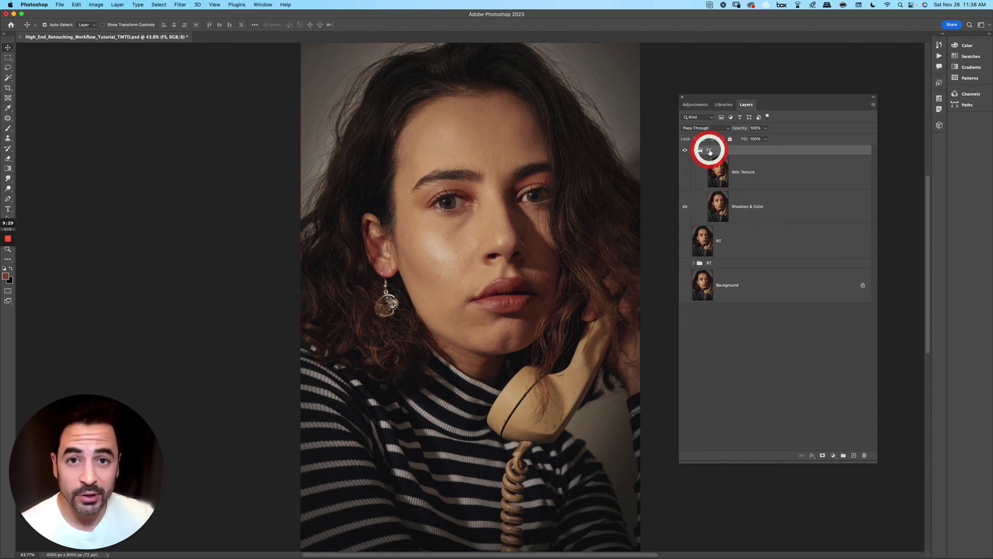
- Soften the Shadows & Color layer with Gaussian Blur, lowering the radius slightly, and turn the Skin Texture layer's visibility back on
{"action": "left_click", "coordinate": [798, 211]}
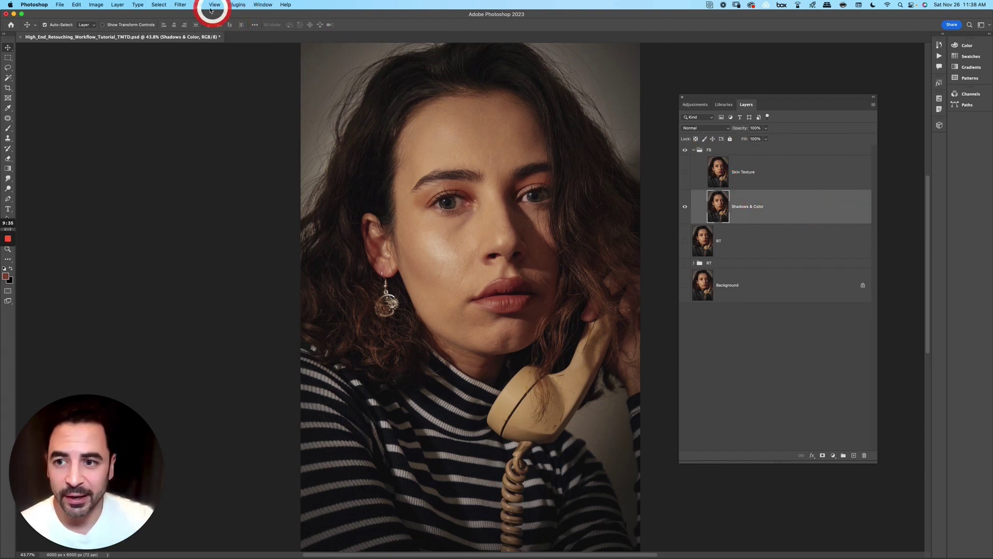
{"action": "left_click", "coordinate": [181, 5]}
{"action": "mouse_move", "coordinate": [200, 104]}
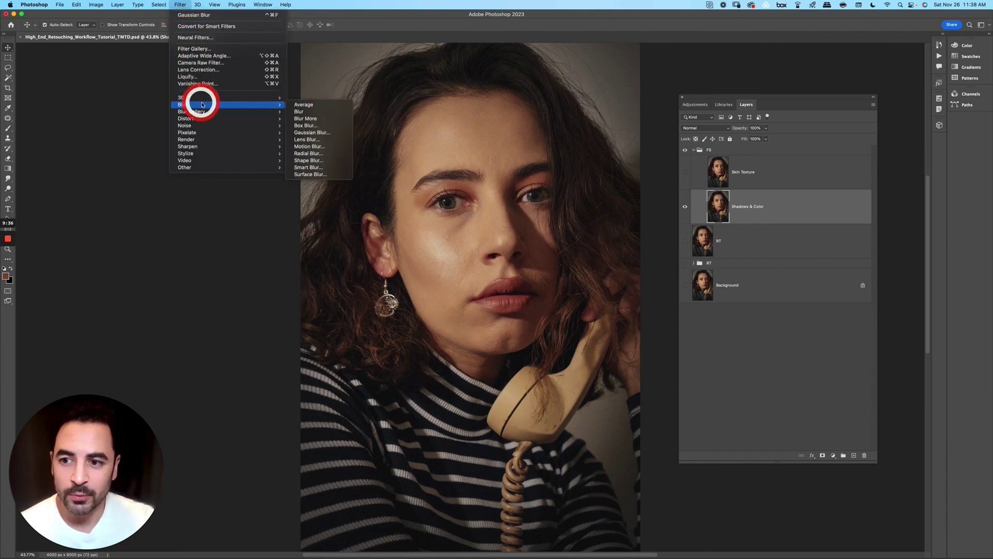
{"action": "left_click", "coordinate": [310, 132]}
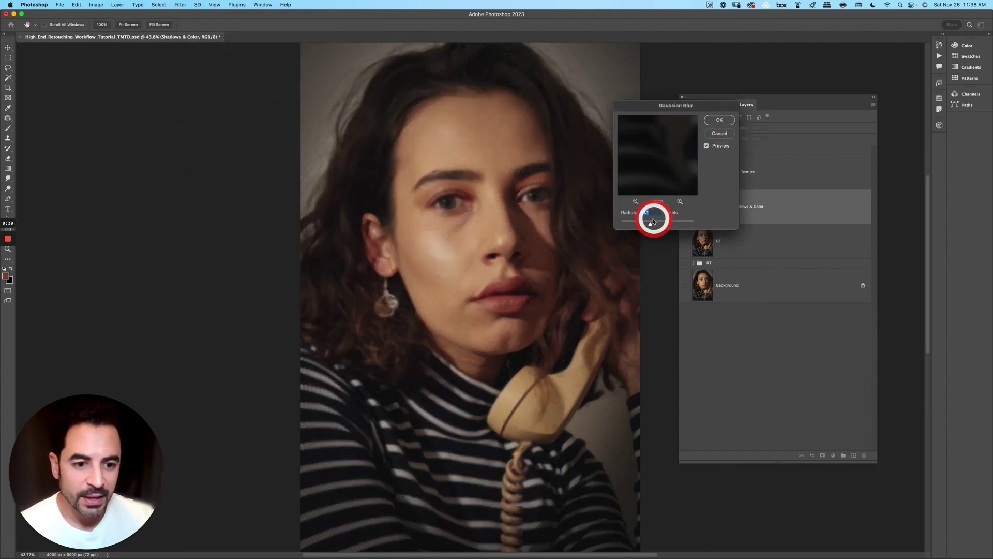
{"action": "left_click_drag", "start_coordinate": [650, 224], "coordinate": [646, 220]}
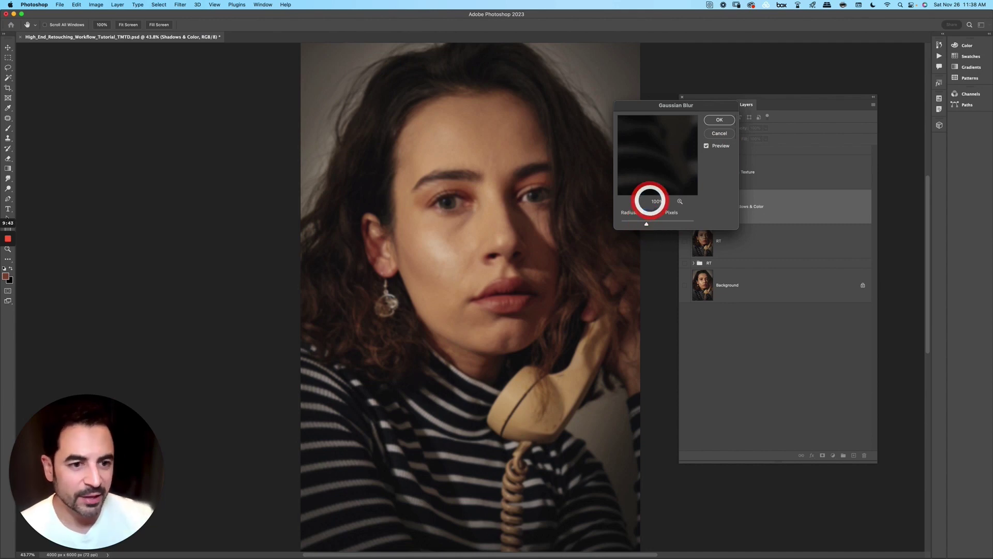
{"action": "key", "text": "Return"}
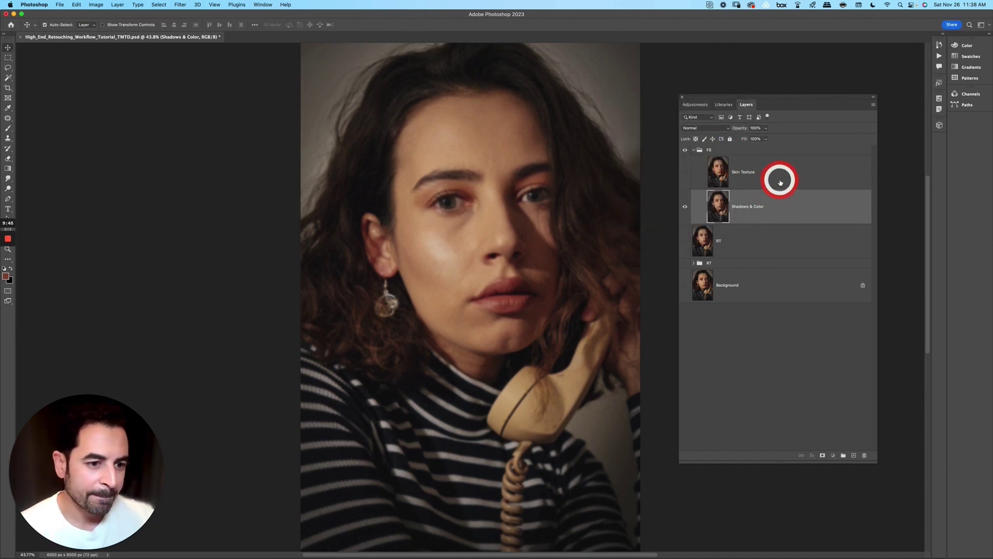
{"action": "left_click", "coordinate": [776, 176]}
{"action": "left_click", "coordinate": [685, 174]}
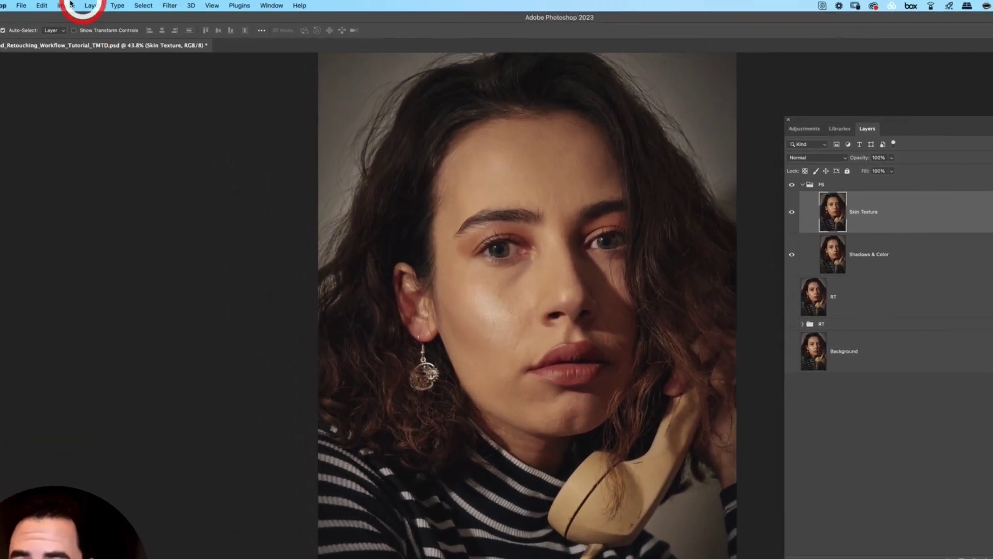
- Apply Shadows & Color to Skin Texture with Apply Image using Subtract, scale 2, offset 128, and set its blend mode to Linear Light
{"action": "left_click", "coordinate": [71, 5]}
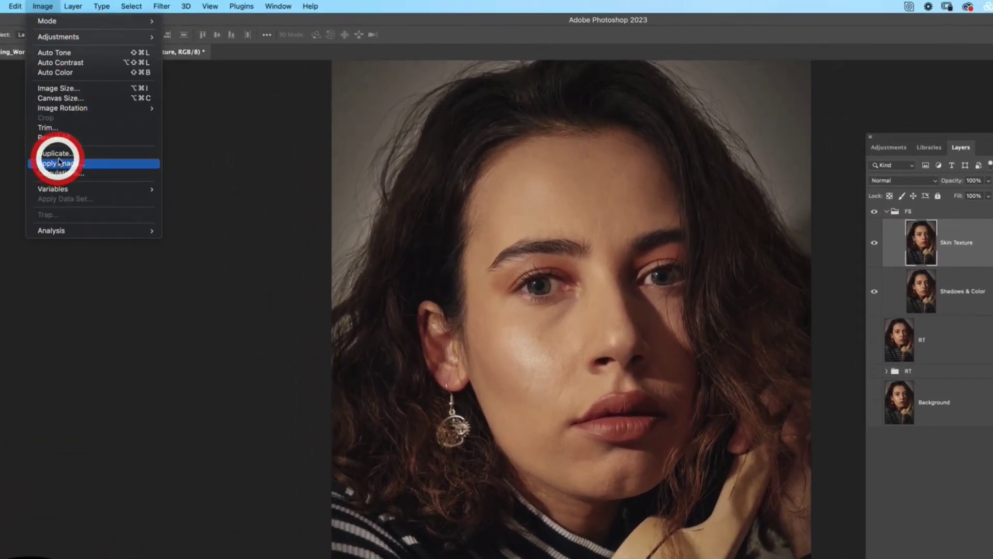
{"action": "left_click", "coordinate": [58, 164]}
{"action": "left_click_drag", "start_coordinate": [833, 182], "coordinate": [746, 182]}
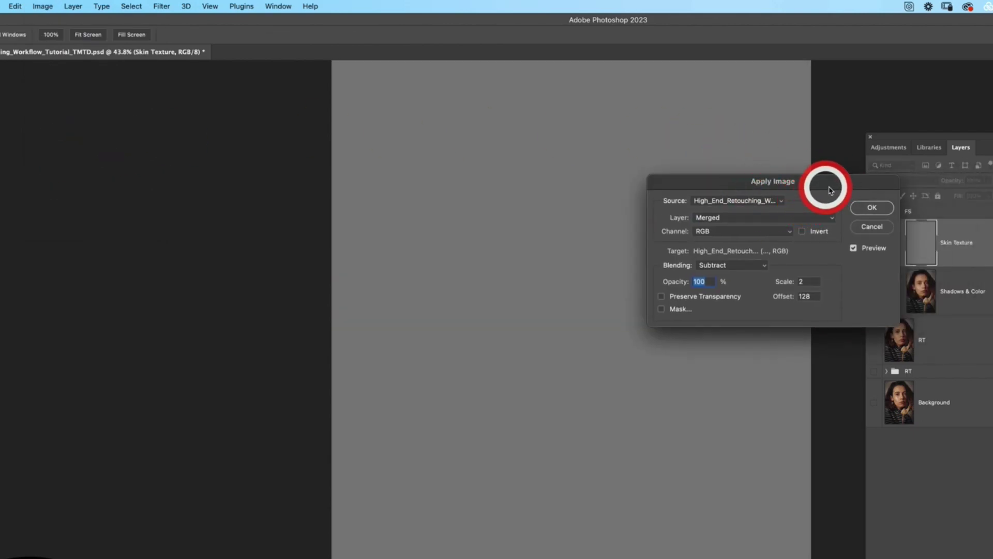
{"action": "left_click", "coordinate": [776, 218]}
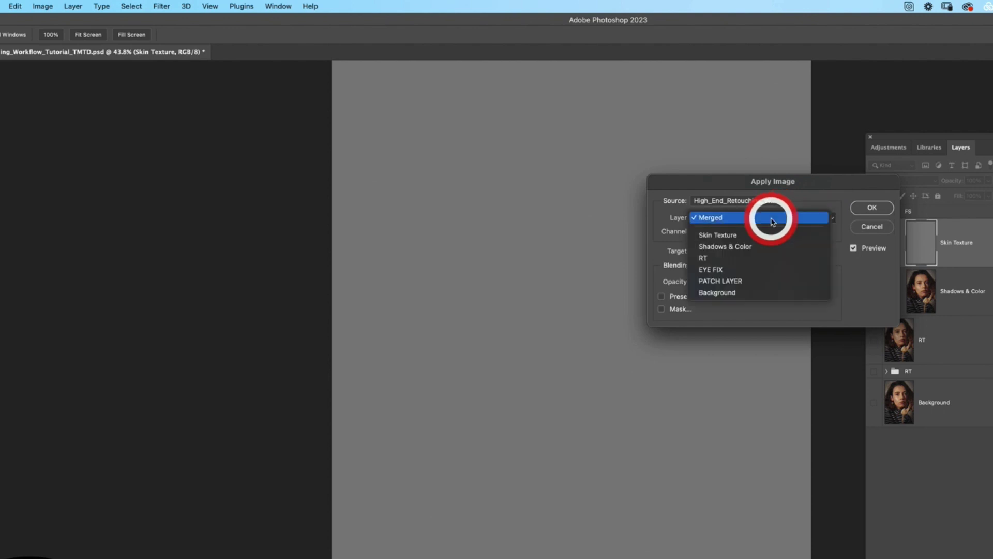
{"action": "left_click", "coordinate": [747, 248]}
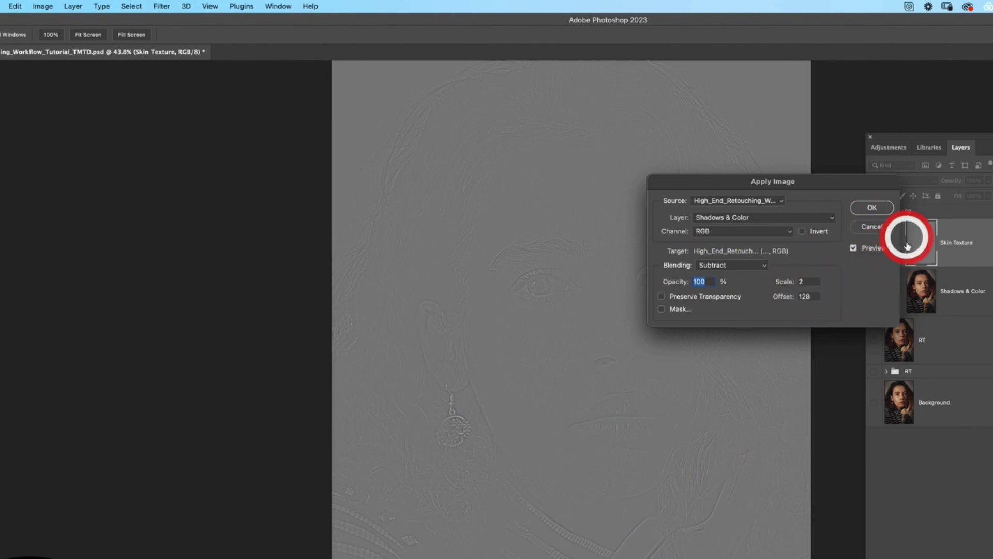
{"action": "left_click", "coordinate": [877, 212]}
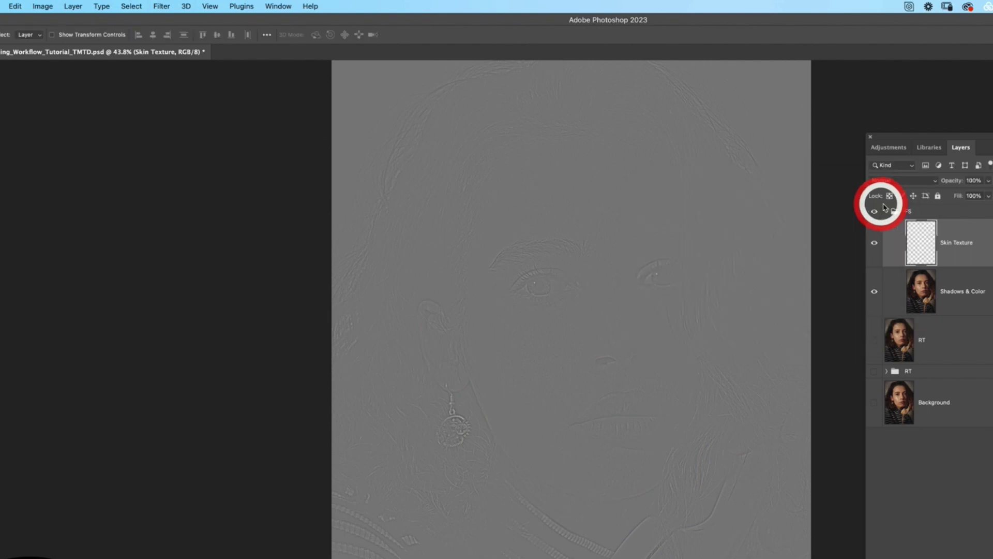
{"action": "left_click", "coordinate": [918, 180]}
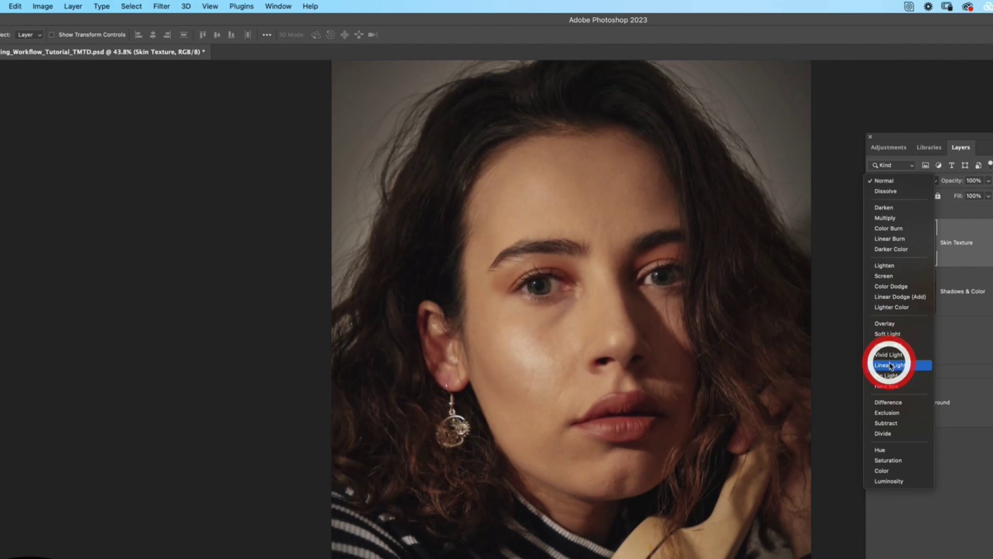
{"action": "left_click", "coordinate": [891, 366]}
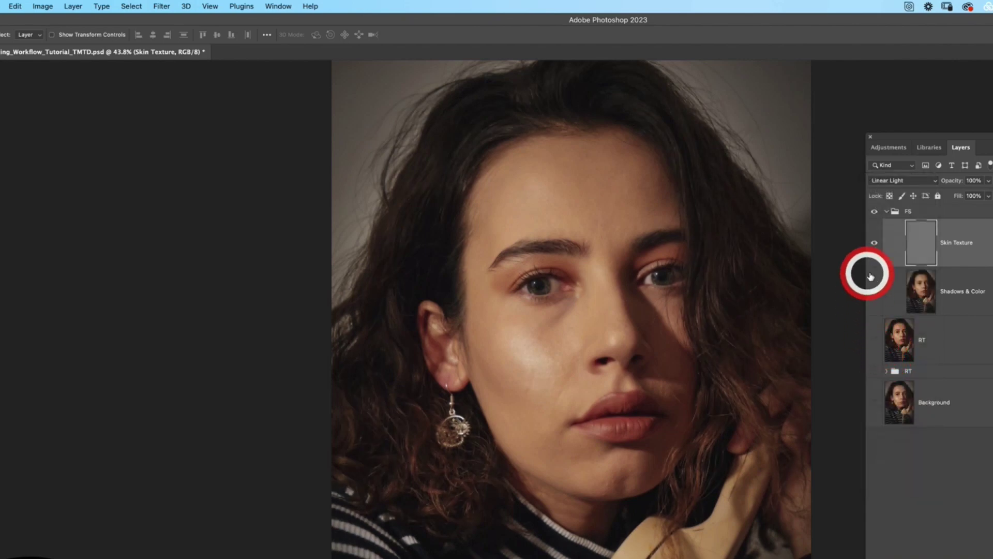
- Show the merged RT layer and compare it with the frequency separation by toggling the FS group's visibility
{"action": "left_click", "coordinate": [875, 212]}
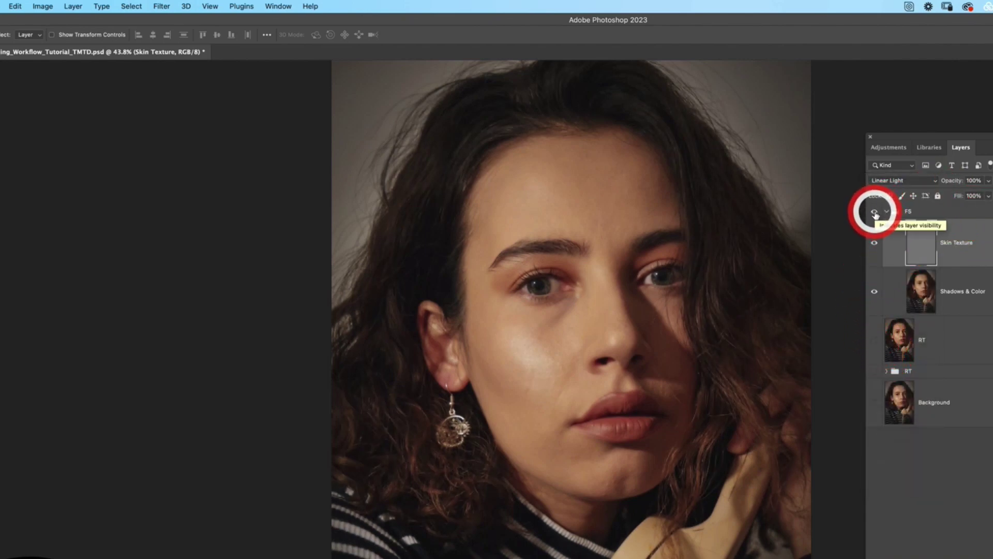
{"action": "left_click", "coordinate": [874, 337]}
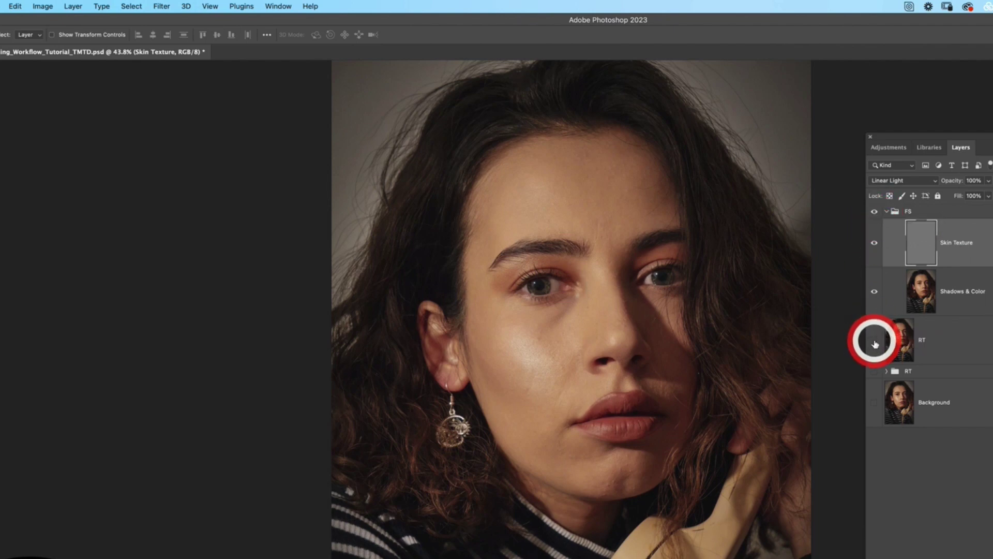
{"action": "left_click", "coordinate": [875, 212]}
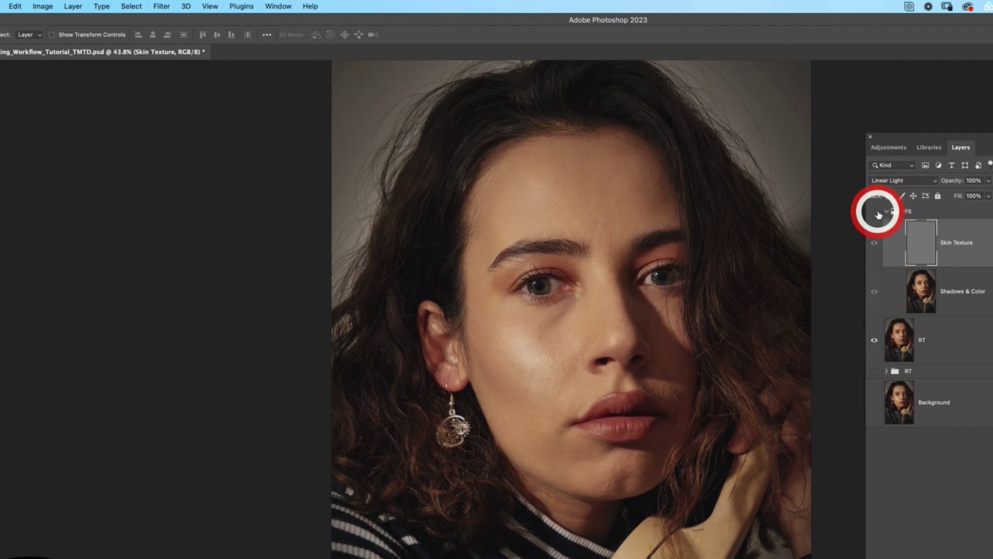
{"action": "left_click", "coordinate": [878, 212]}
{"action": "left_click", "coordinate": [879, 213]}
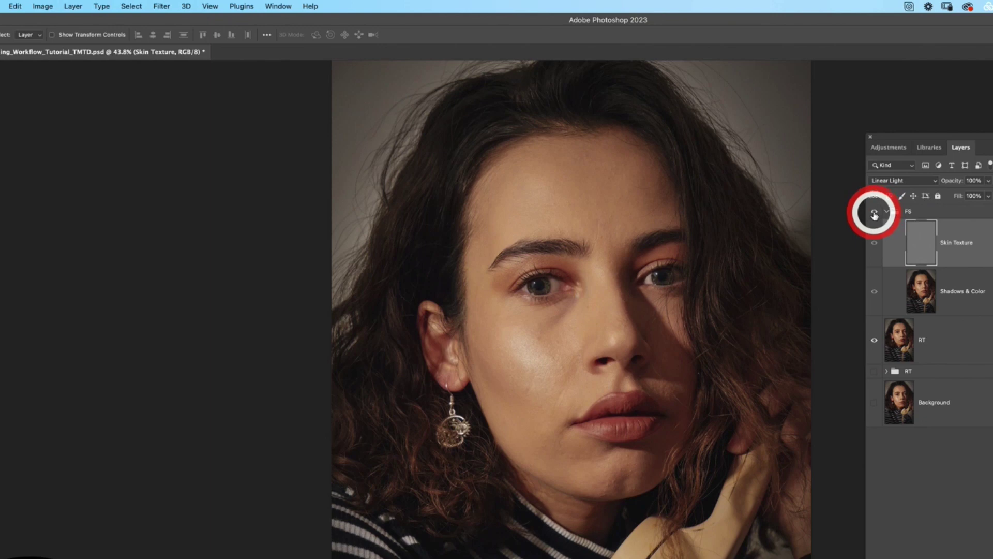
{"action": "left_click", "coordinate": [881, 213]}
{"action": "left_click", "coordinate": [886, 213]}
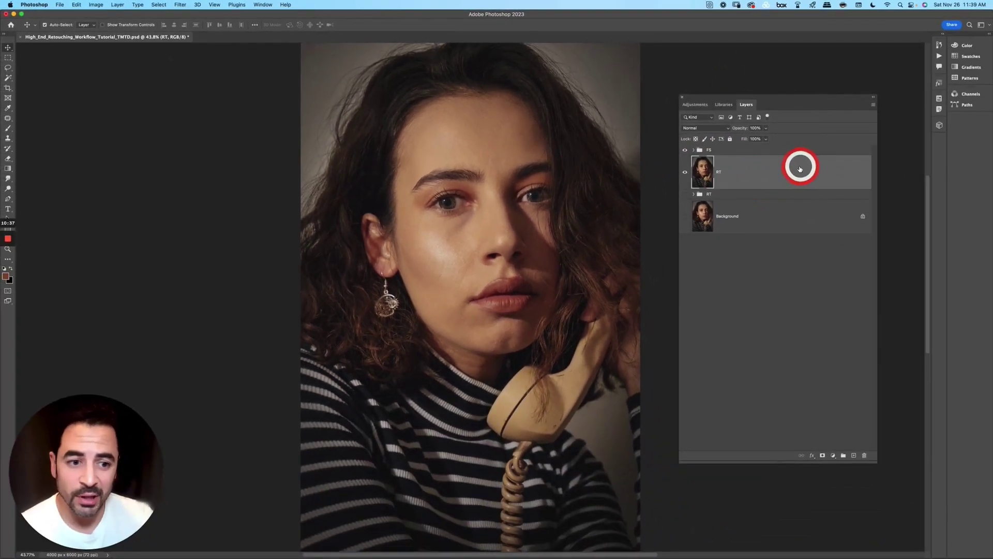
- Select the Shadows & Color layer in the FS group and activate the standard Lasso tool
{"action": "left_click", "coordinate": [693, 150]}
{"action": "left_click", "coordinate": [756, 206]}
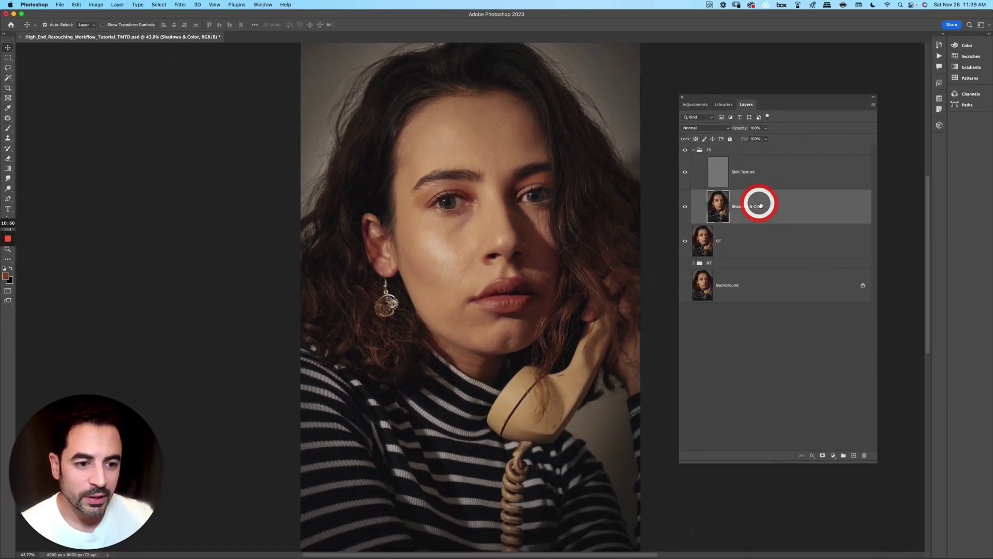
{"action": "key", "text": "l"}
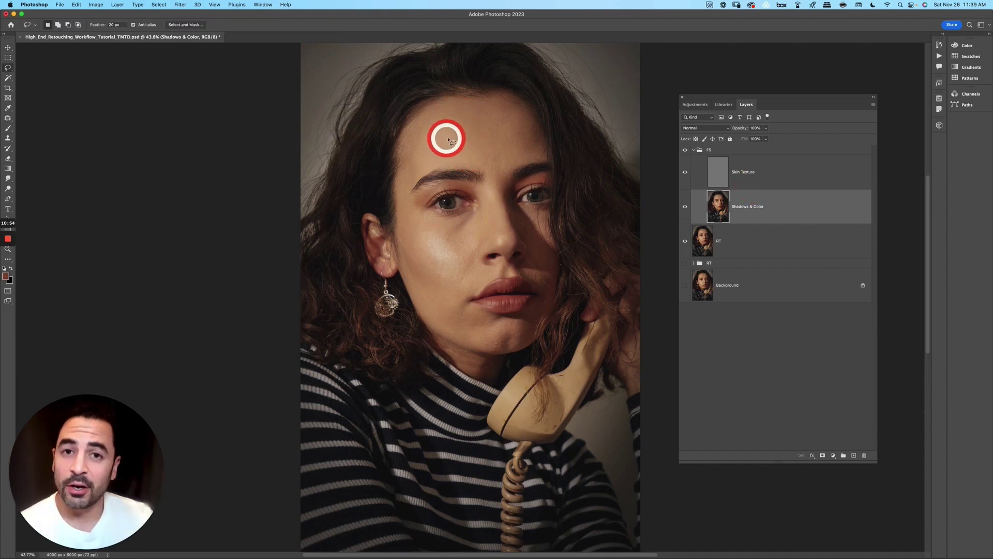
{"action": "left_click", "coordinate": [8, 68]}
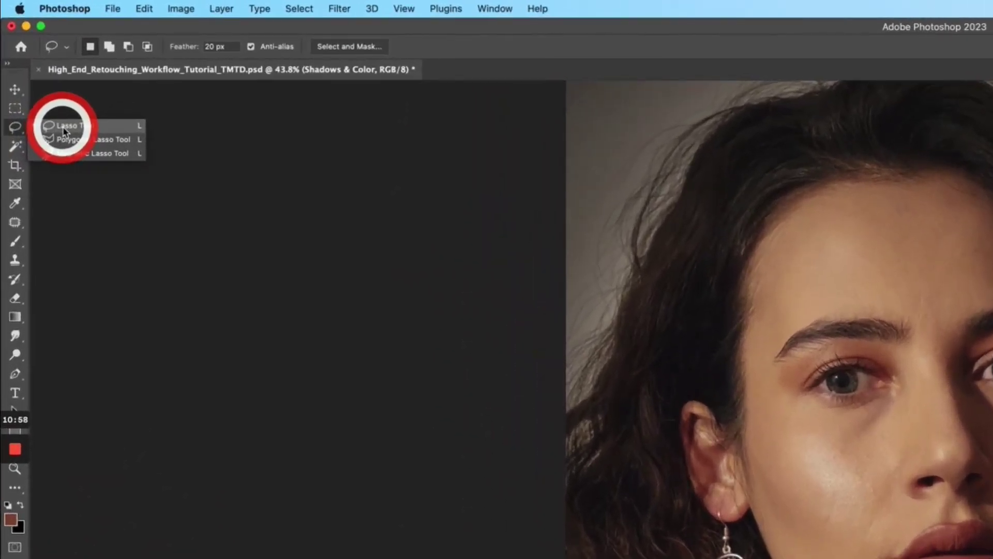
{"action": "left_click", "coordinate": [63, 128]}
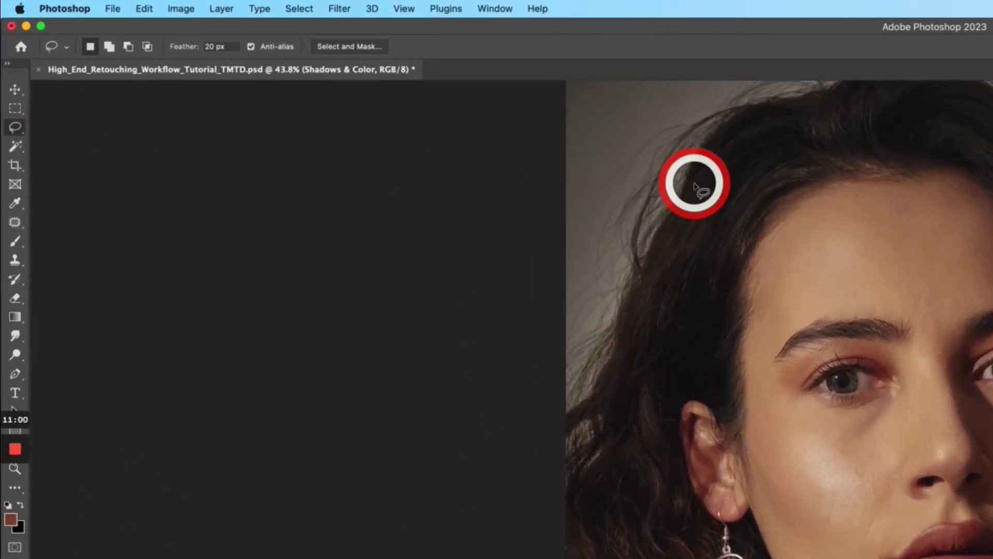
{"action": "key", "text": "shift+l"}
{"action": "key", "text": "shift+l"}
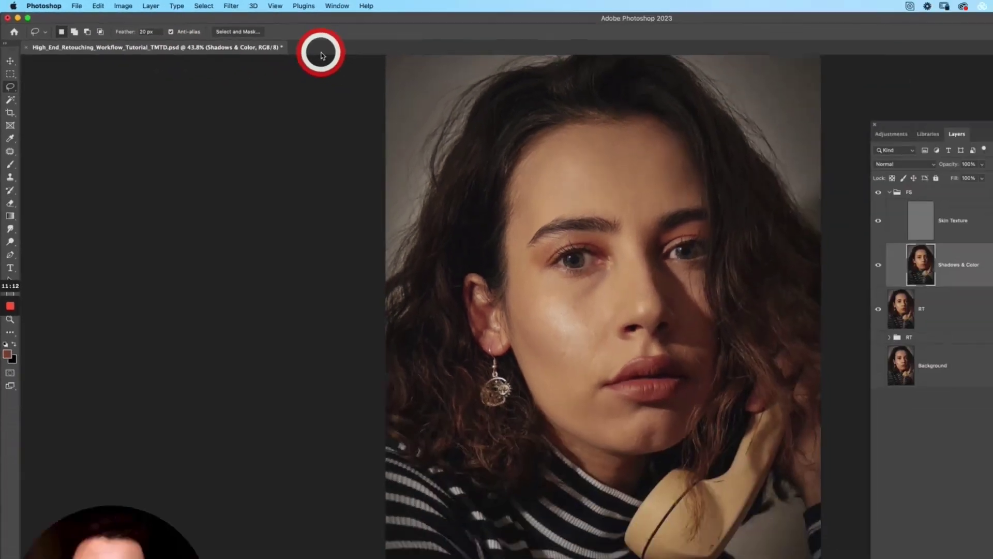
- Lasso the uneven chin area with a 20 px feather and check the soft selection edge in Quick Mask
{"action": "key", "text": "super+1"}
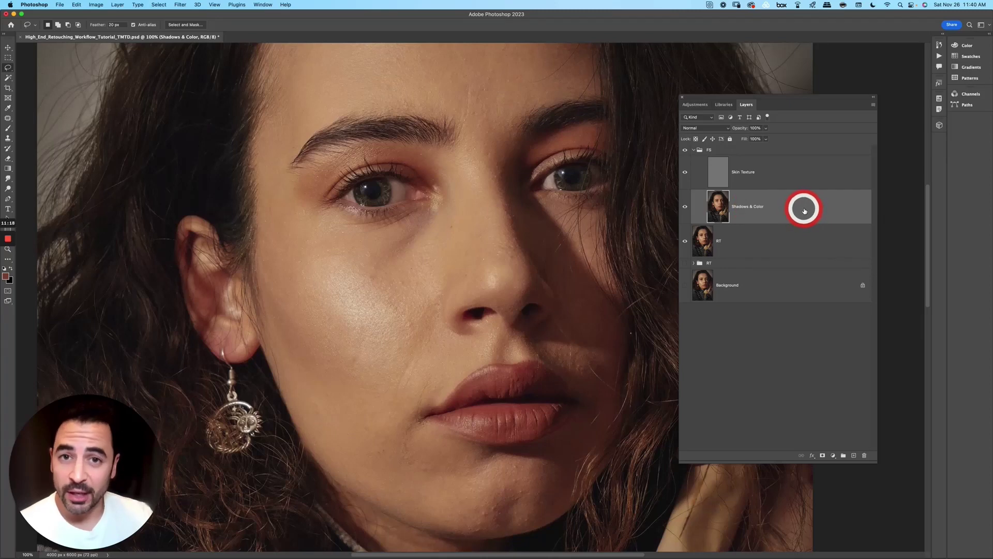
{"action": "scroll", "coordinate": [461, 280], "scroll_direction": "up", "scroll_amount": 5}
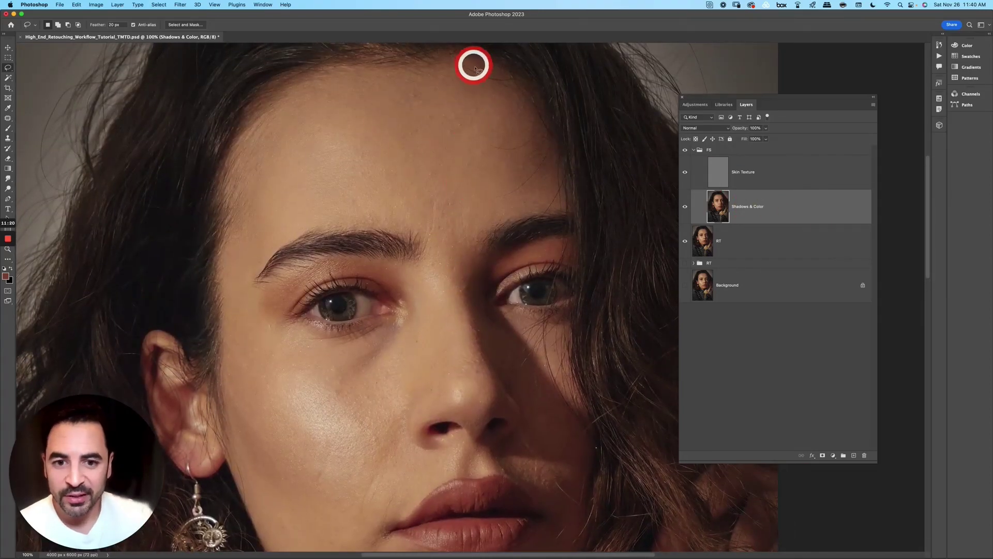
{"action": "left_click_drag", "start_coordinate": [459, 295], "coordinate": [446, 142]}
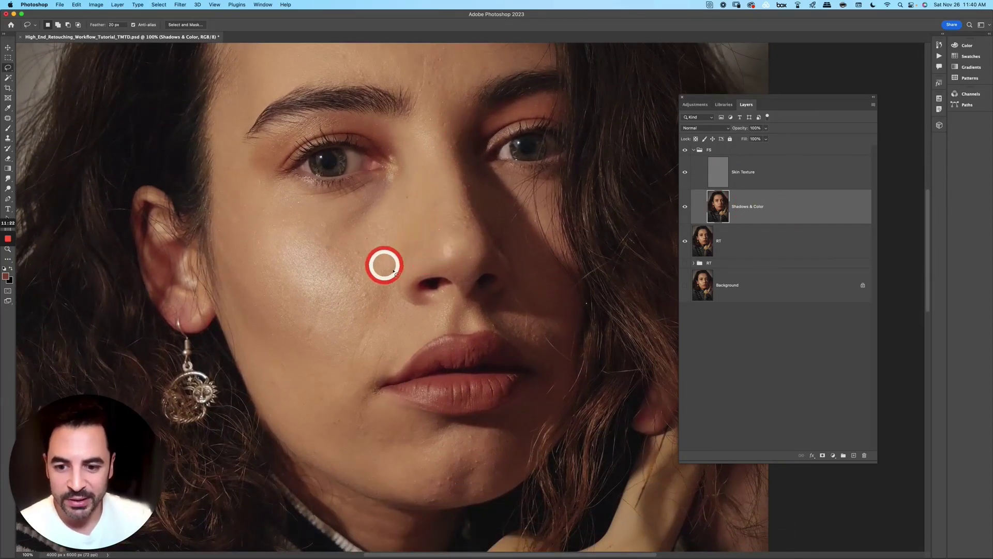
{"action": "left_click_drag", "start_coordinate": [393, 270], "coordinate": [392, 159]}
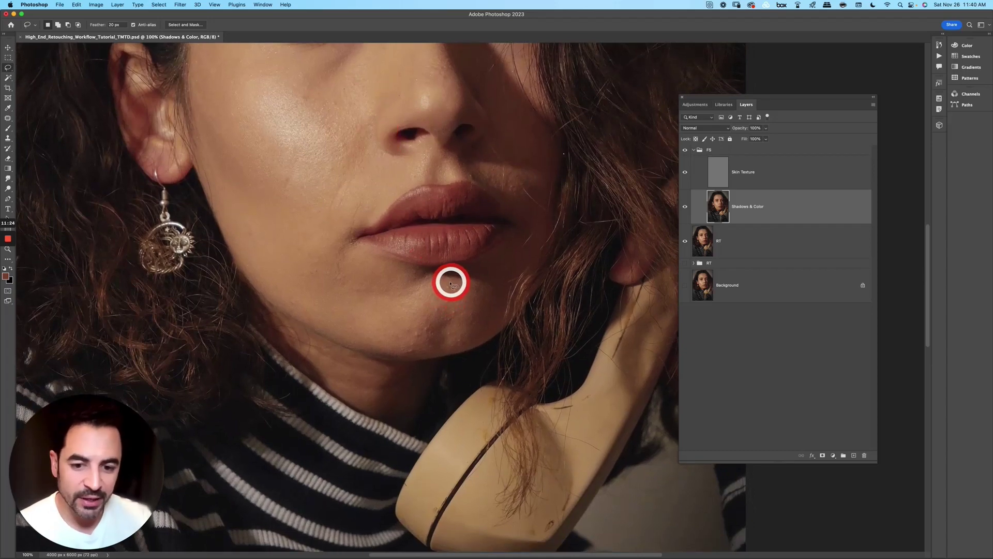
{"action": "mouse_move", "coordinate": [451, 283]}
{"action": "left_mouse_down"}
{"action": "mouse_move", "coordinate": [382, 316]}
{"action": "mouse_move", "coordinate": [375, 341]}
{"action": "mouse_move", "coordinate": [393, 356]}
{"action": "mouse_move", "coordinate": [441, 357]}
{"action": "mouse_move", "coordinate": [480, 344]}
{"action": "mouse_move", "coordinate": [484, 313]}
{"action": "mouse_move", "coordinate": [453, 276]}
{"action": "left_mouse_up"}
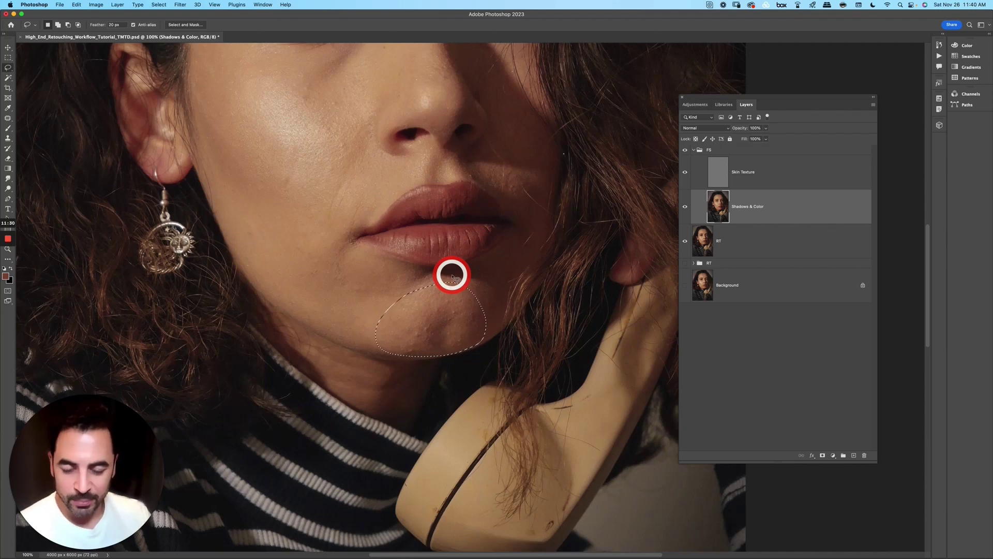
{"action": "key", "text": "q"}
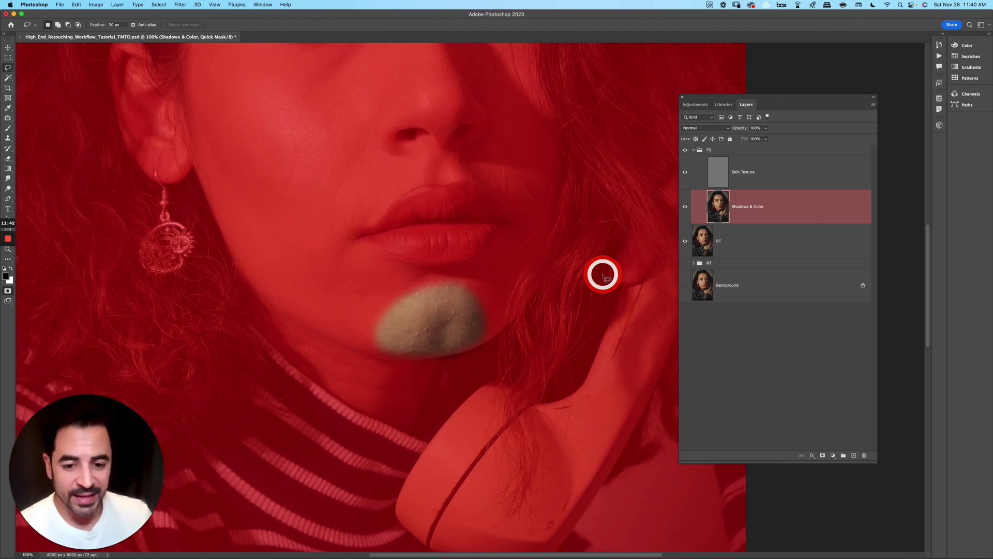
{"action": "key", "text": "q"}
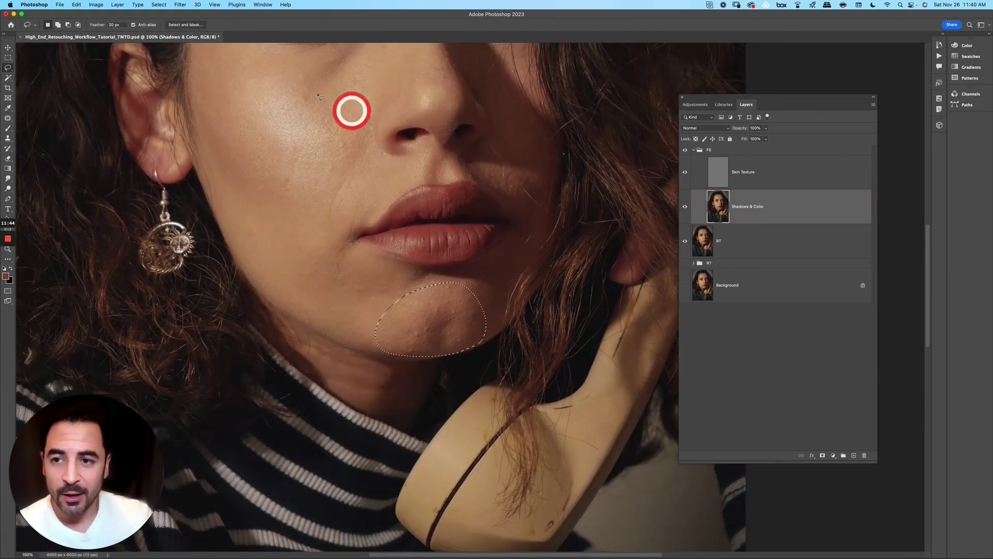
- Smooth the selected chin area with a Gaussian Blur of 27.5 pixels radius and deselect it
{"action": "left_click", "coordinate": [183, 6]}
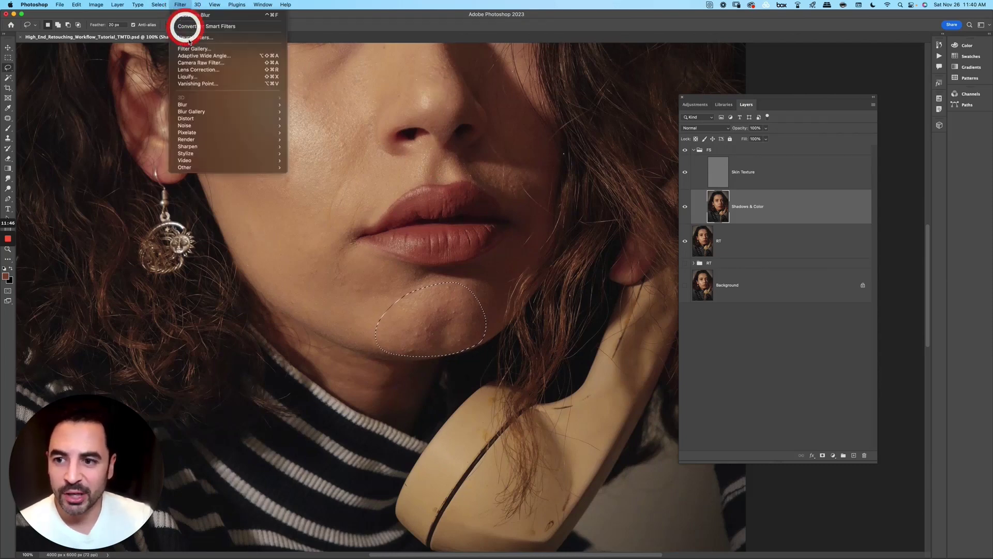
{"action": "mouse_move", "coordinate": [206, 107]}
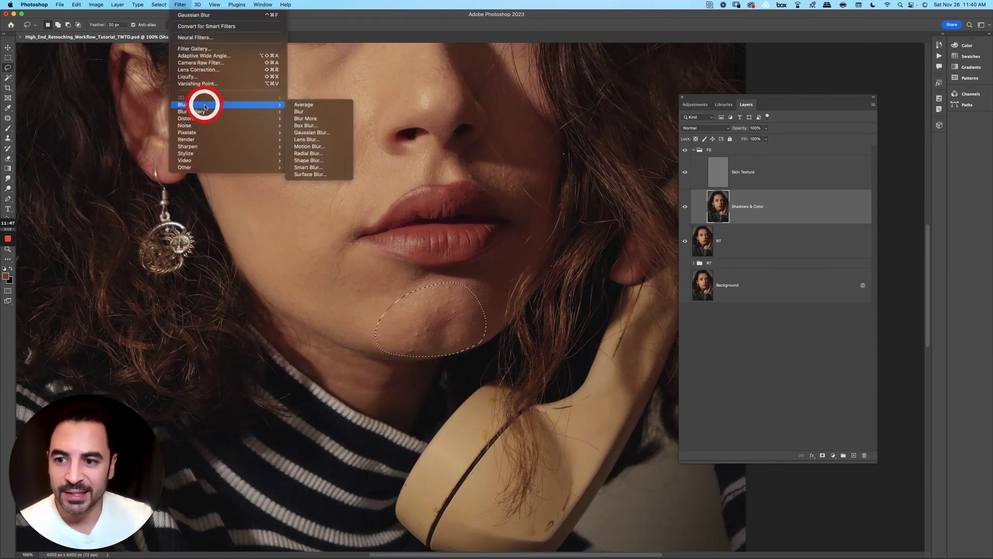
{"action": "left_click", "coordinate": [312, 133]}
{"action": "mouse_move", "coordinate": [646, 223]}
{"action": "left_mouse_down"}
{"action": "mouse_move", "coordinate": [689, 225]}
{"action": "mouse_move", "coordinate": [656, 226]}
{"action": "left_mouse_up"}
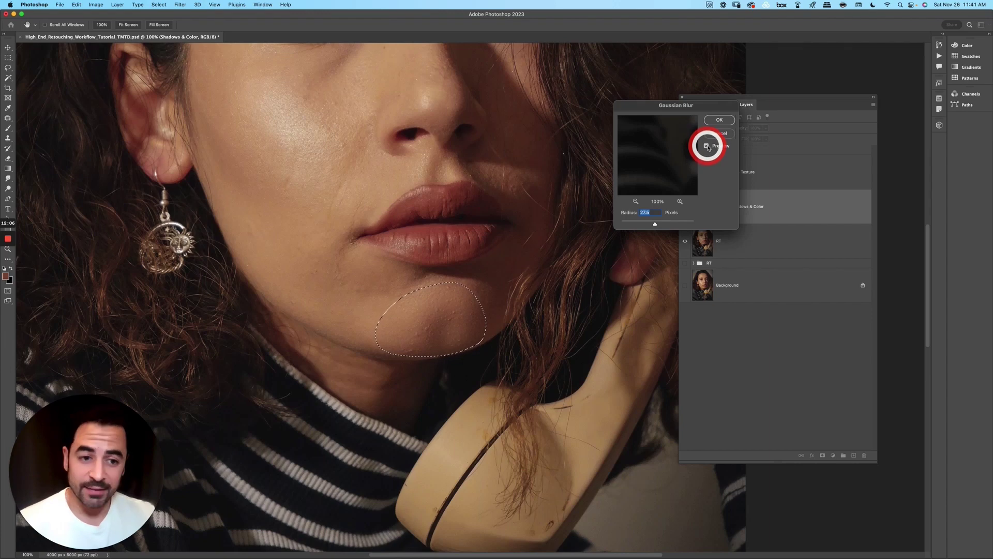
{"action": "left_click", "coordinate": [719, 119]}
{"action": "key", "text": "super+d"}
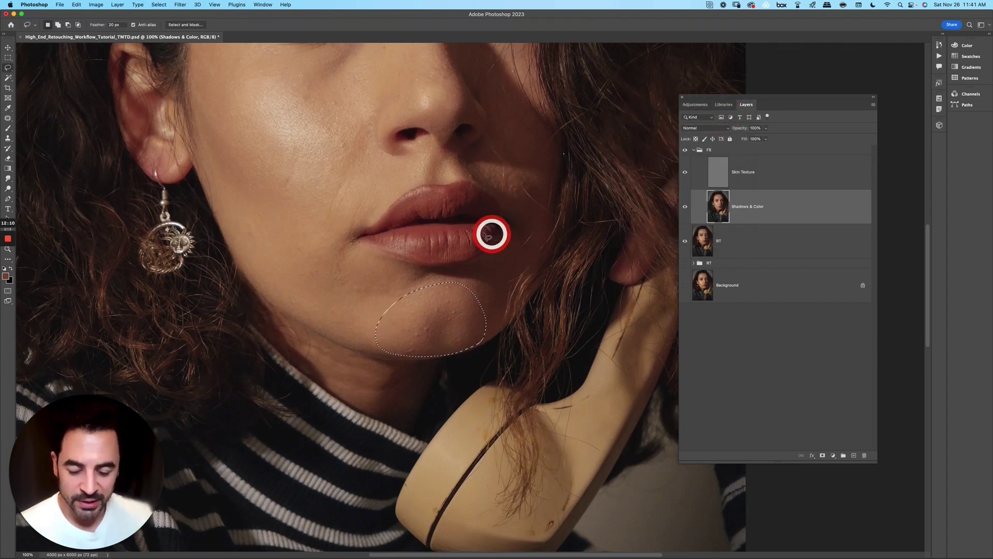
- Lasso a narrow oval around the shadowed fold beside the corner of the mouth
{"action": "scroll", "coordinate": [490, 200], "scroll_direction": "up", "scroll_amount": 5}
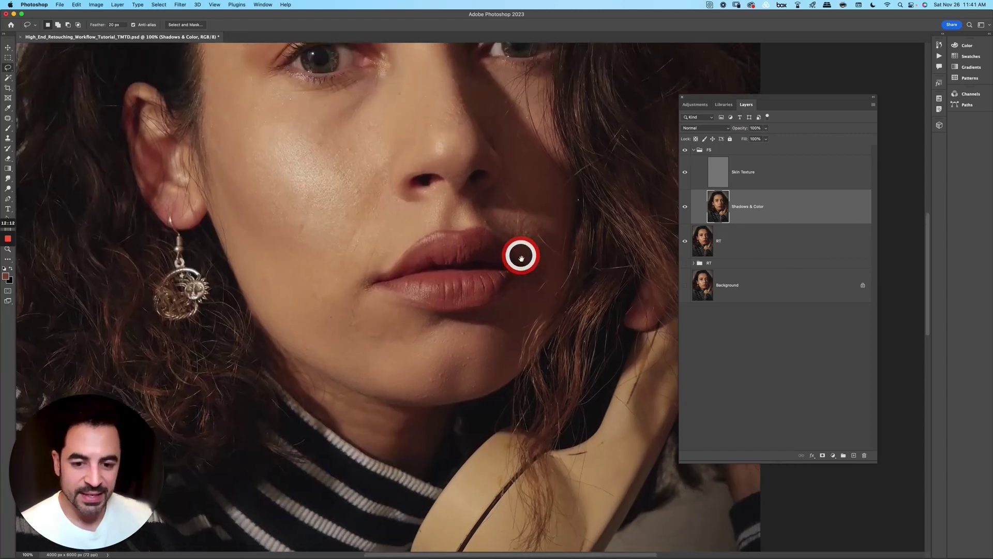
{"action": "left_click_drag", "start_coordinate": [559, 258], "coordinate": [568, 256]}
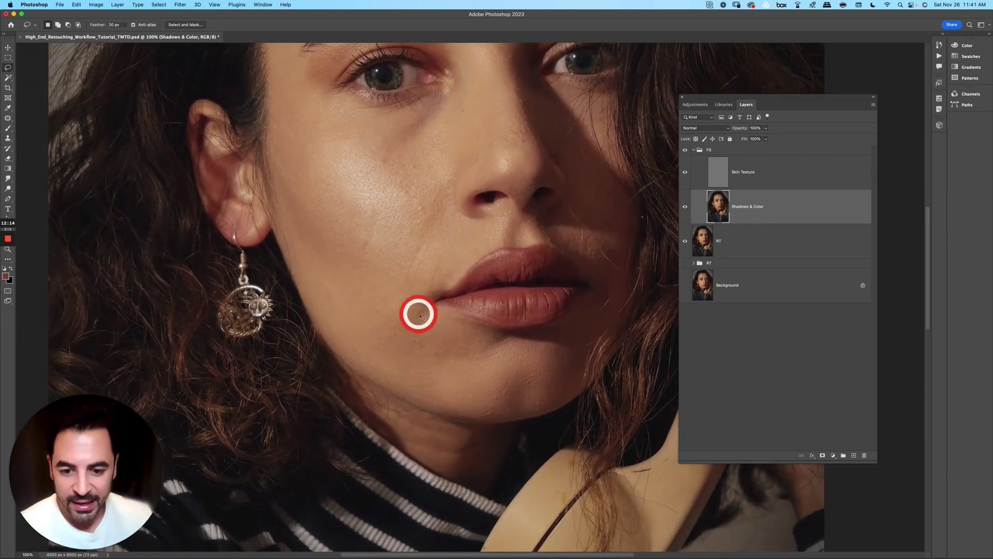
{"action": "mouse_move", "coordinate": [436, 307]}
{"action": "left_mouse_down"}
{"action": "mouse_move", "coordinate": [445, 277]}
{"action": "mouse_move", "coordinate": [422, 273]}
{"action": "left_mouse_up"}
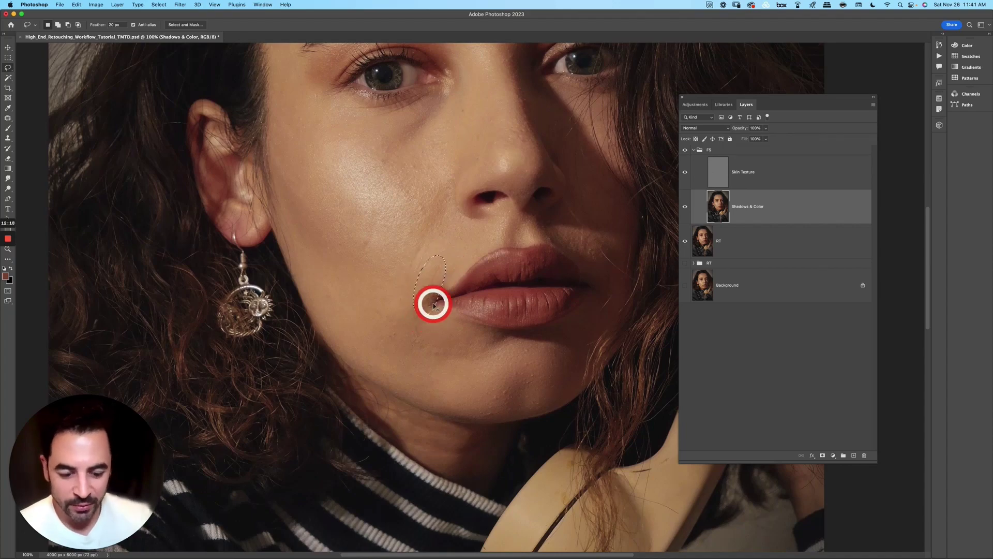
{"action": "key", "text": "super+equal"}
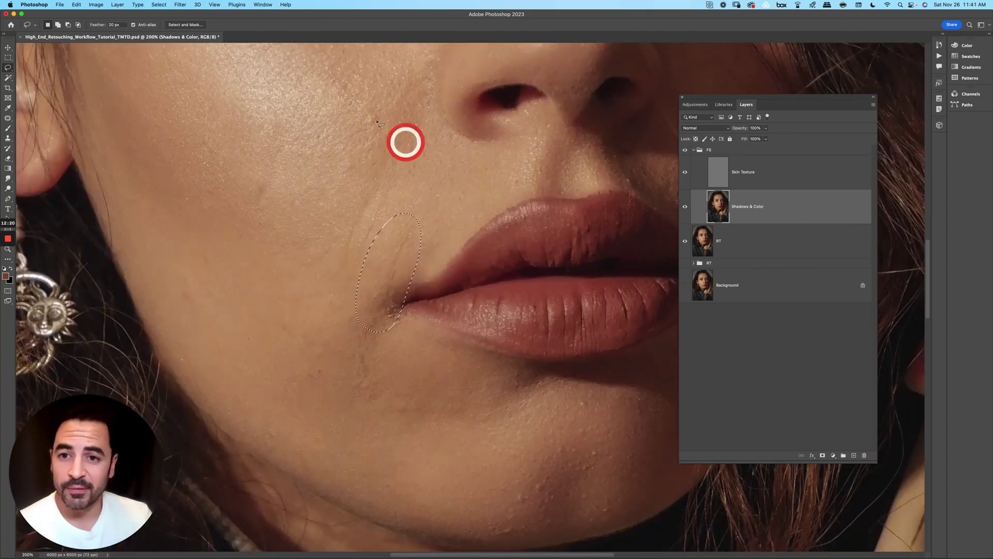
- Soften the selected mouth fold with a 50.1-pixel Gaussian Blur, comparing before and after in the preview, and deselect it
{"action": "left_click", "coordinate": [181, 5]}
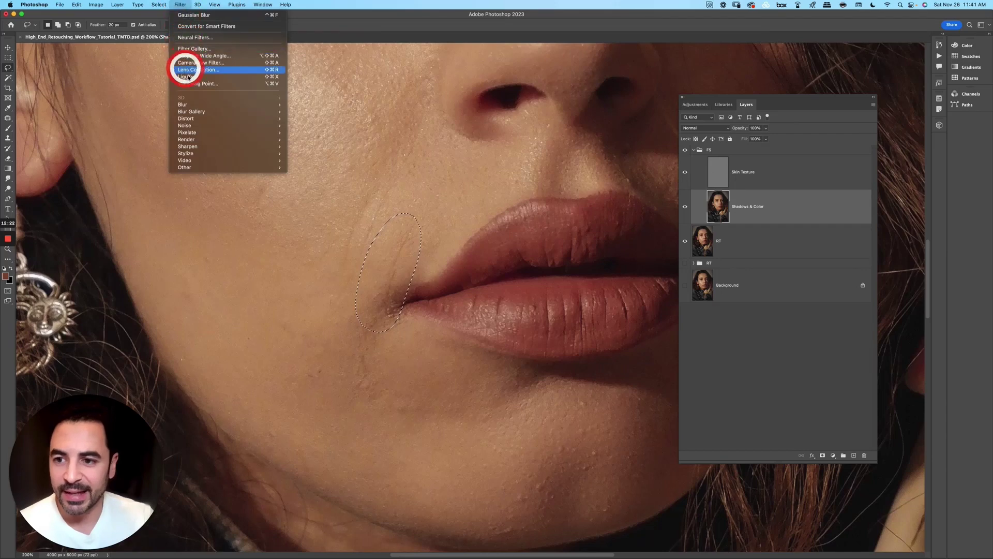
{"action": "mouse_move", "coordinate": [197, 104]}
{"action": "left_click", "coordinate": [326, 133]}
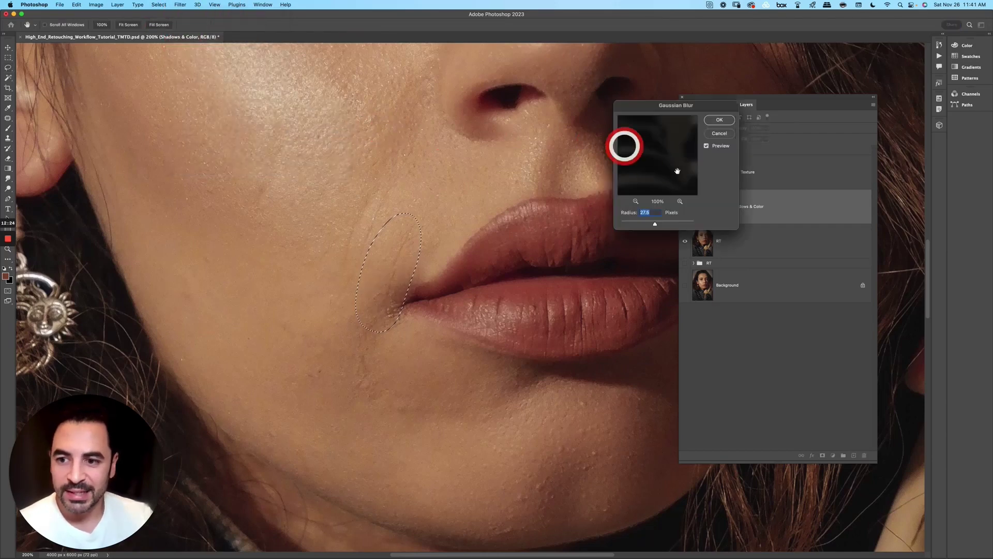
{"action": "mouse_move", "coordinate": [674, 215]}
{"action": "left_mouse_down"}
{"action": "mouse_move", "coordinate": [651, 225]}
{"action": "mouse_move", "coordinate": [660, 221]}
{"action": "left_mouse_up"}
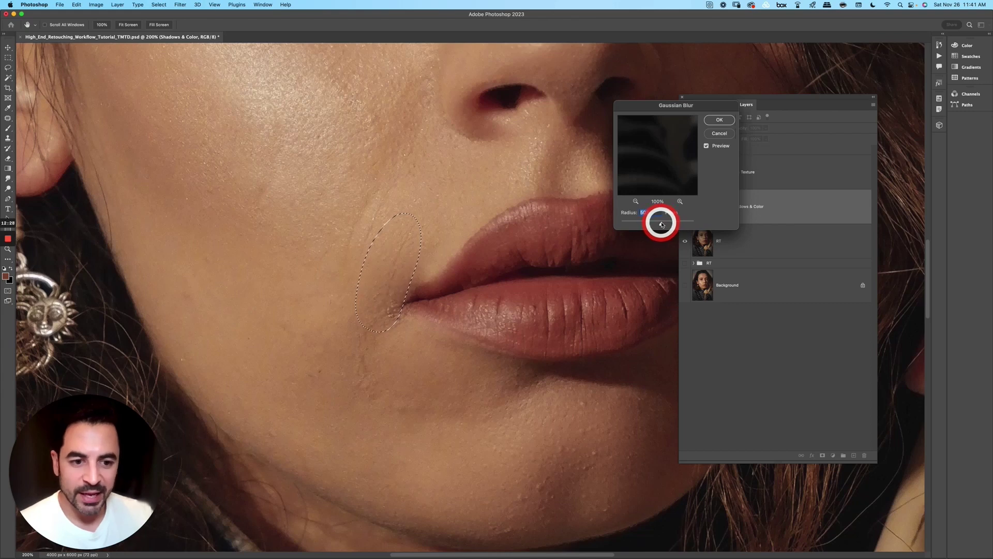
{"action": "left_click", "coordinate": [707, 146]}
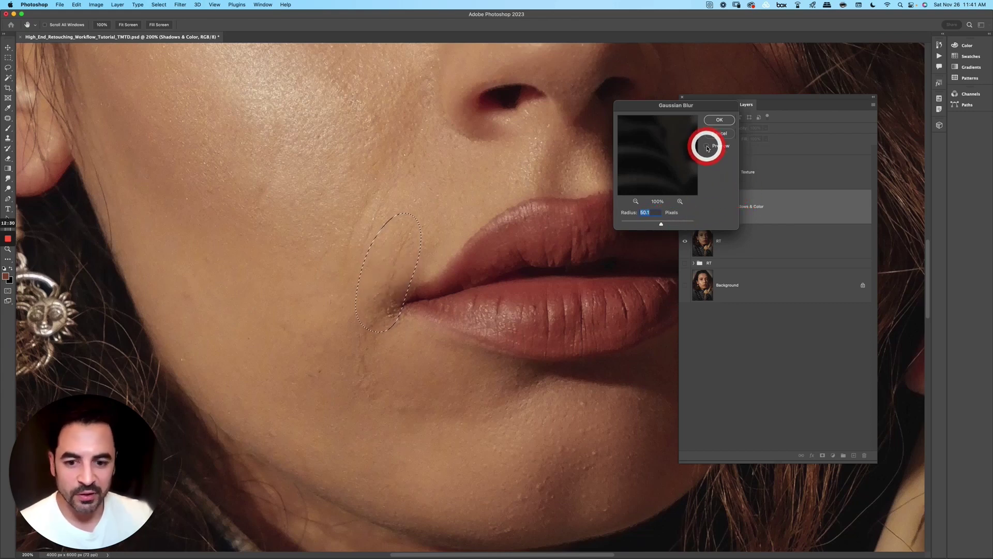
{"action": "left_click", "coordinate": [707, 146]}
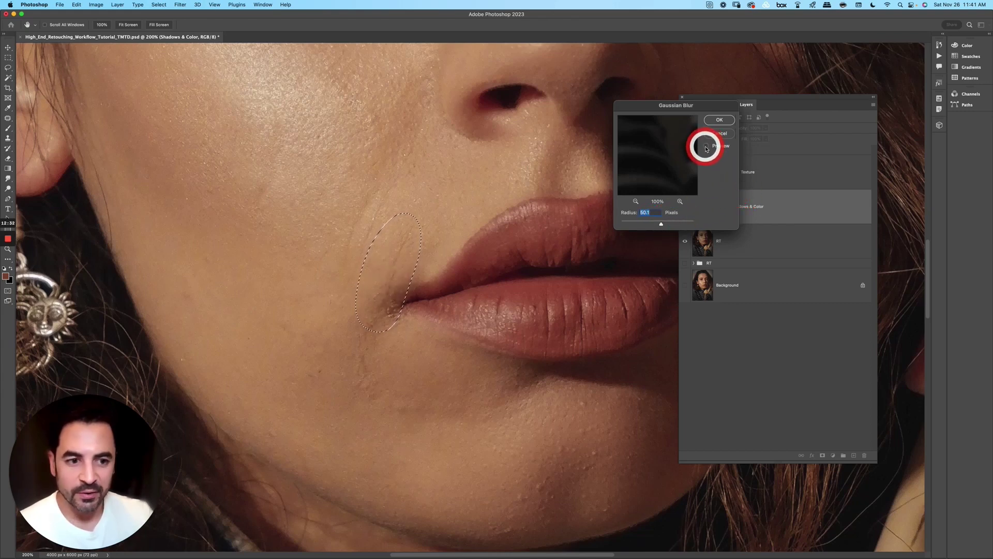
{"action": "left_click", "coordinate": [725, 121]}
{"action": "key", "text": "super+d"}
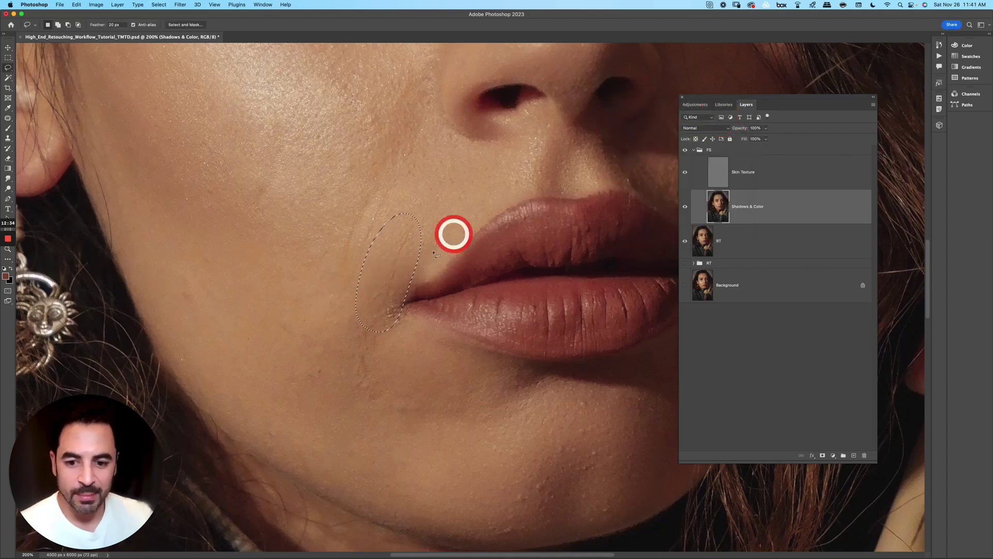
- Lasso the blotchy patch just below the mouth corner, smooth it with a 94.2-pixel Gaussian Blur, and deselect
{"action": "left_click_drag", "start_coordinate": [428, 290], "coordinate": [484, 237]}
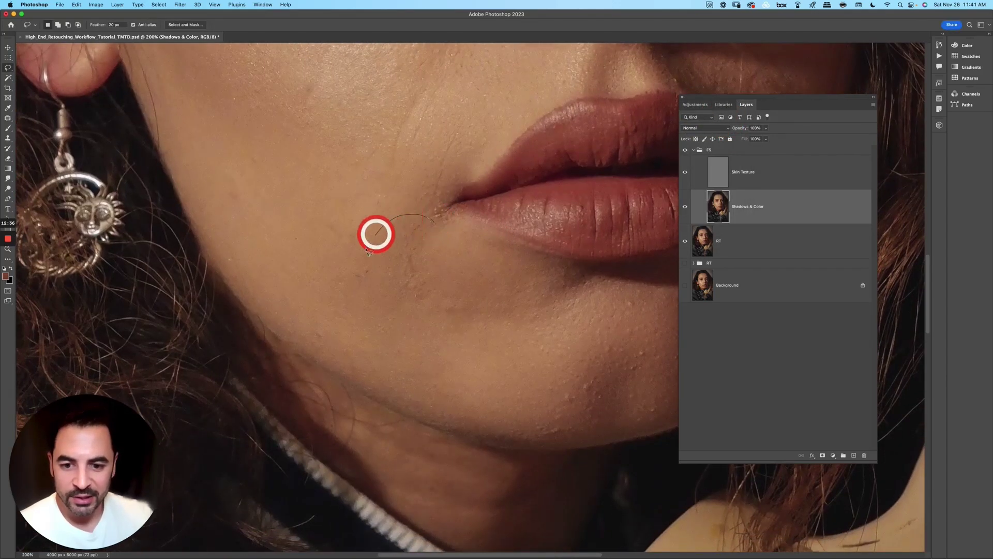
{"action": "mouse_move", "coordinate": [376, 234]}
{"action": "left_mouse_down"}
{"action": "mouse_move", "coordinate": [445, 331]}
{"action": "mouse_move", "coordinate": [439, 221]}
{"action": "left_mouse_up"}
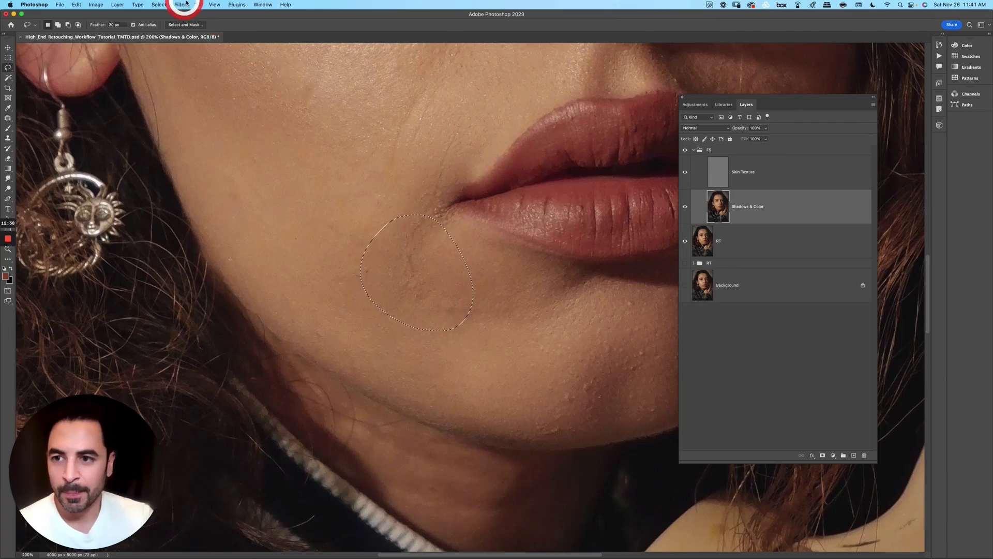
{"action": "left_click", "coordinate": [187, 3]}
{"action": "mouse_move", "coordinate": [197, 104]}
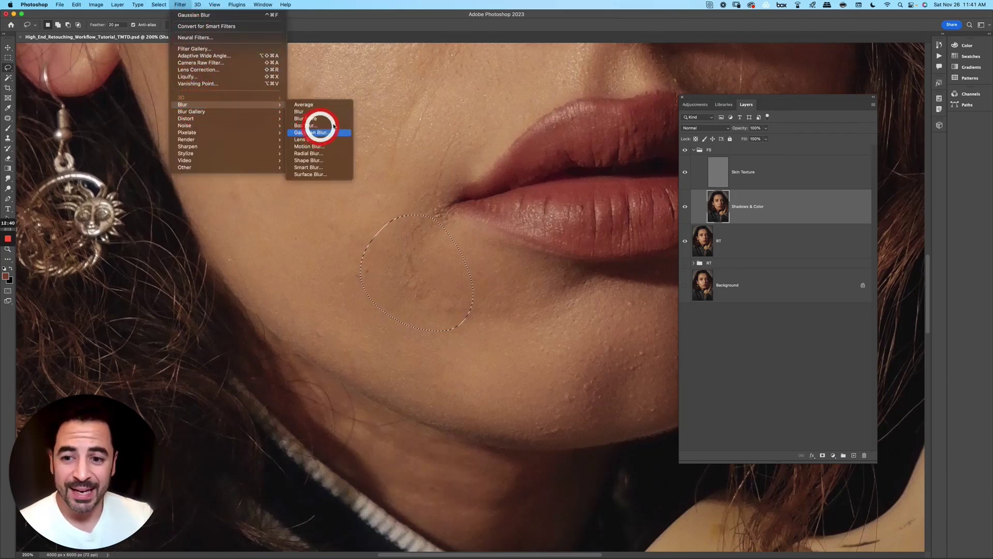
{"action": "left_click", "coordinate": [324, 131]}
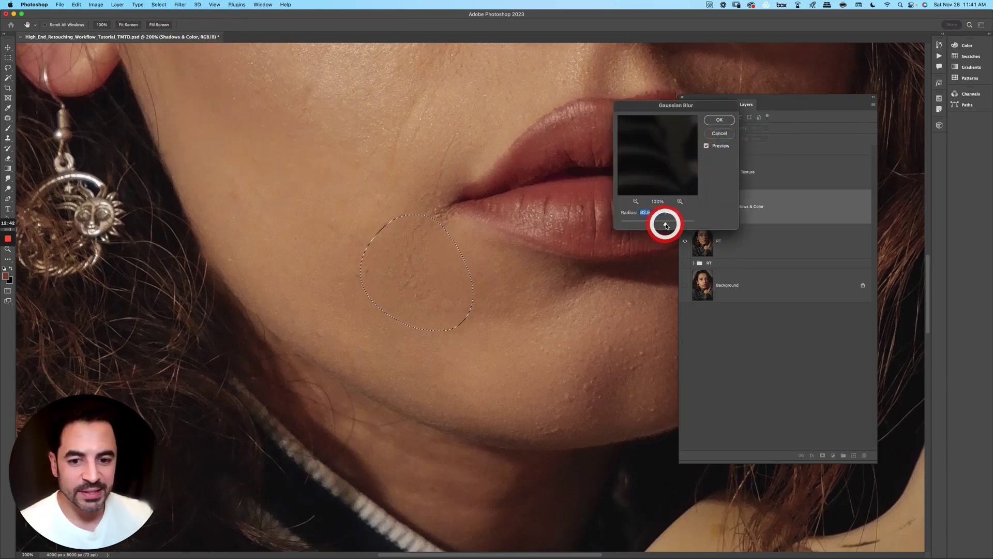
{"action": "left_click_drag", "start_coordinate": [665, 225], "coordinate": [666, 223]}
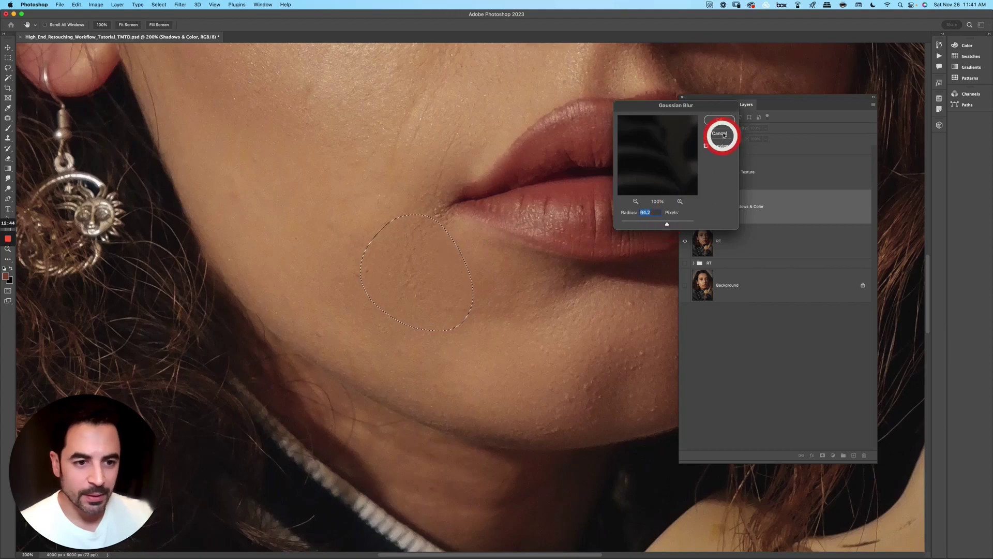
{"action": "left_click", "coordinate": [722, 135]}
{"action": "left_click", "coordinate": [495, 180]}
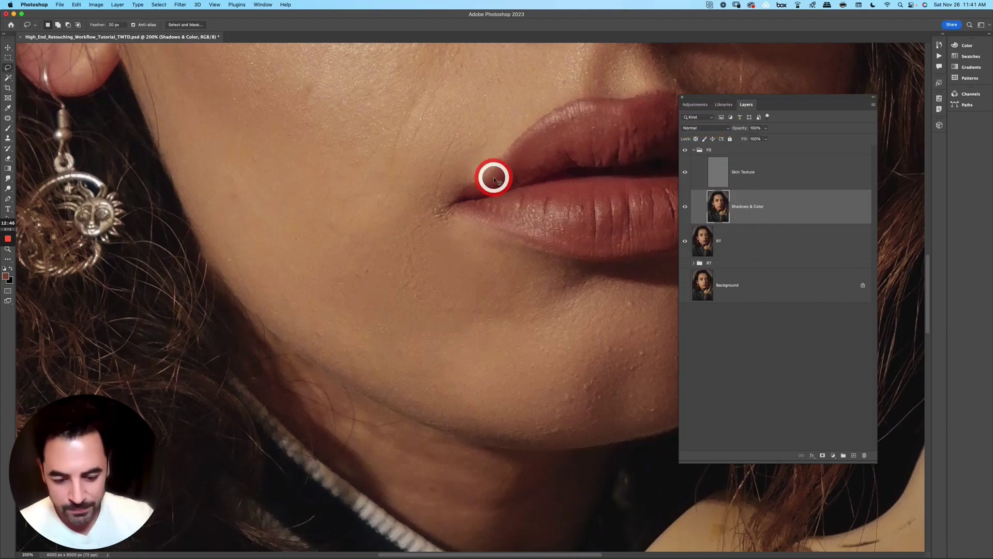
- Lasso the uneven skin between the eyebrows, from the lower forehead to the bridge of the nose
{"action": "scroll", "coordinate": [494, 179], "scroll_direction": "down", "scroll_amount": 4}
{"action": "scroll", "coordinate": [472, 340], "scroll_direction": "up", "scroll_amount": 2}
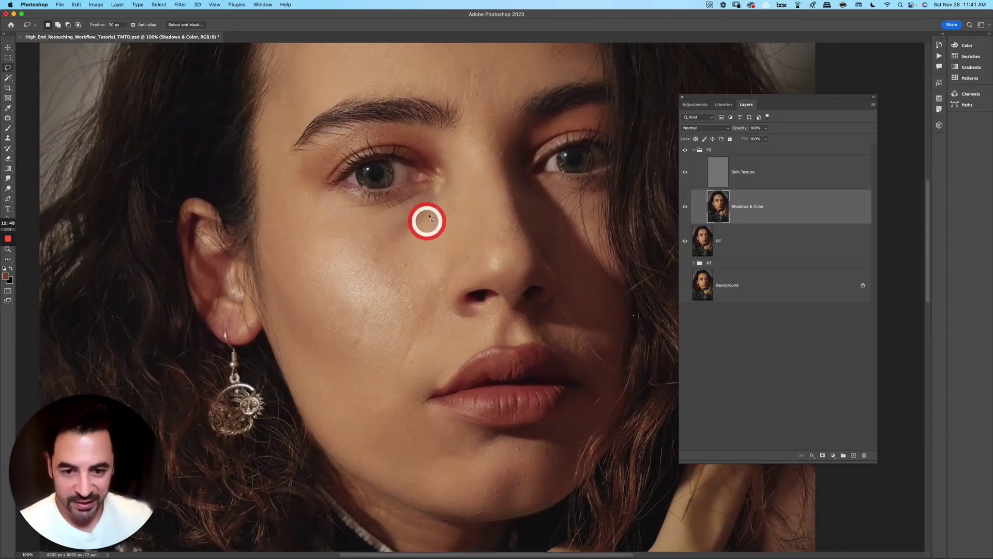
{"action": "scroll", "coordinate": [472, 225], "scroll_direction": "up", "scroll_amount": 2}
{"action": "scroll", "coordinate": [472, 225], "scroll_direction": "right", "scroll_amount": 2}
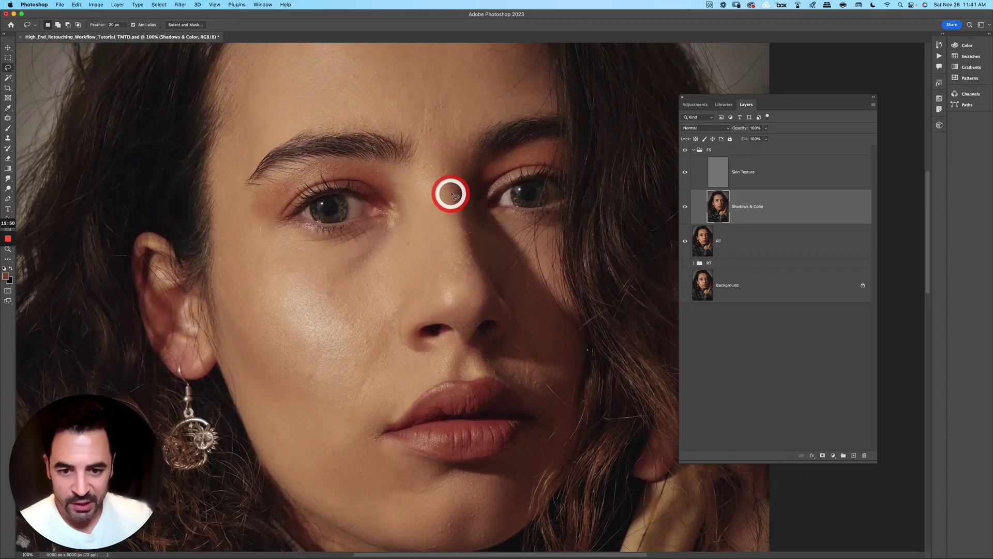
{"action": "left_click_drag", "start_coordinate": [472, 137], "coordinate": [466, 280]}
{"action": "mouse_move", "coordinate": [451, 228]}
{"action": "left_mouse_down"}
{"action": "mouse_move", "coordinate": [408, 215]}
{"action": "mouse_move", "coordinate": [408, 297]}
{"action": "mouse_move", "coordinate": [420, 254]}
{"action": "left_mouse_up"}
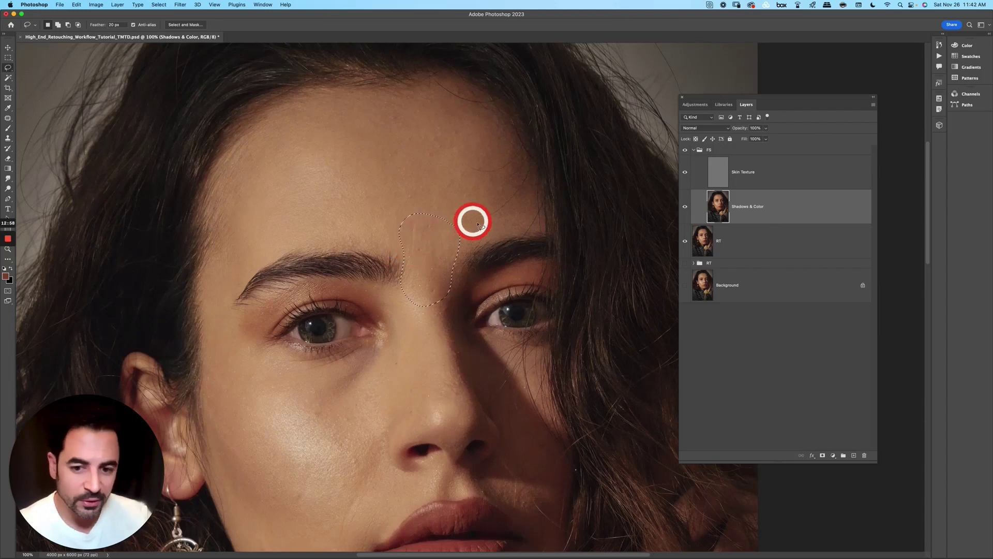
- Smooth the selected area between the eyebrows with Gaussian Blur at a reduced radius and deselect it
{"action": "left_click", "coordinate": [180, 5]}
{"action": "mouse_move", "coordinate": [191, 104]}
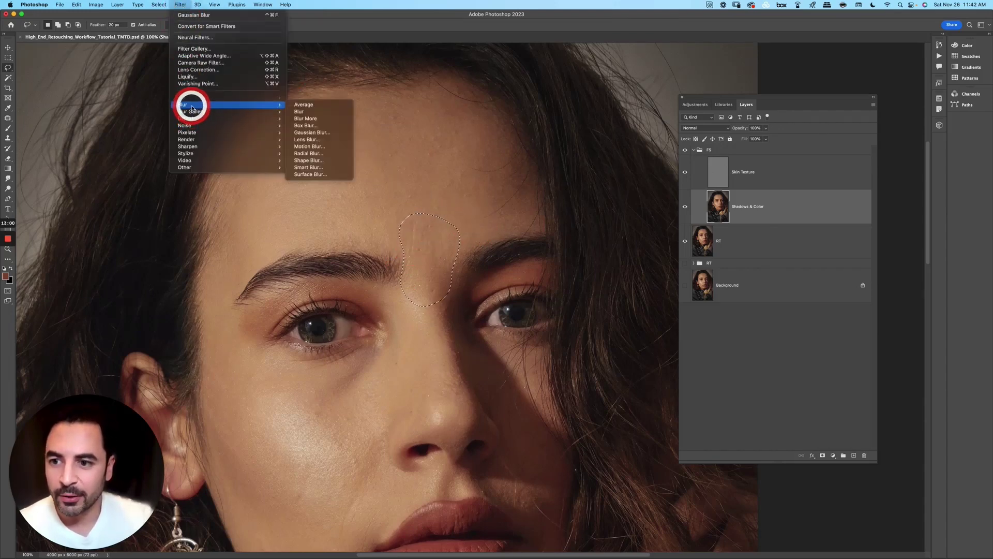
{"action": "left_click", "coordinate": [299, 132]}
{"action": "left_click_drag", "start_coordinate": [667, 223], "coordinate": [658, 223]}
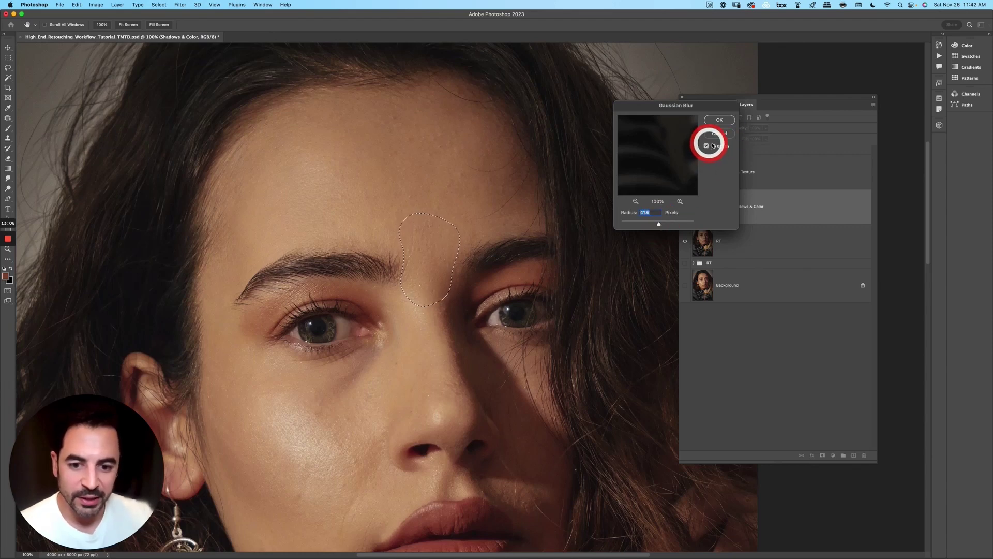
{"action": "left_click_drag", "start_coordinate": [658, 224], "coordinate": [656, 224]}
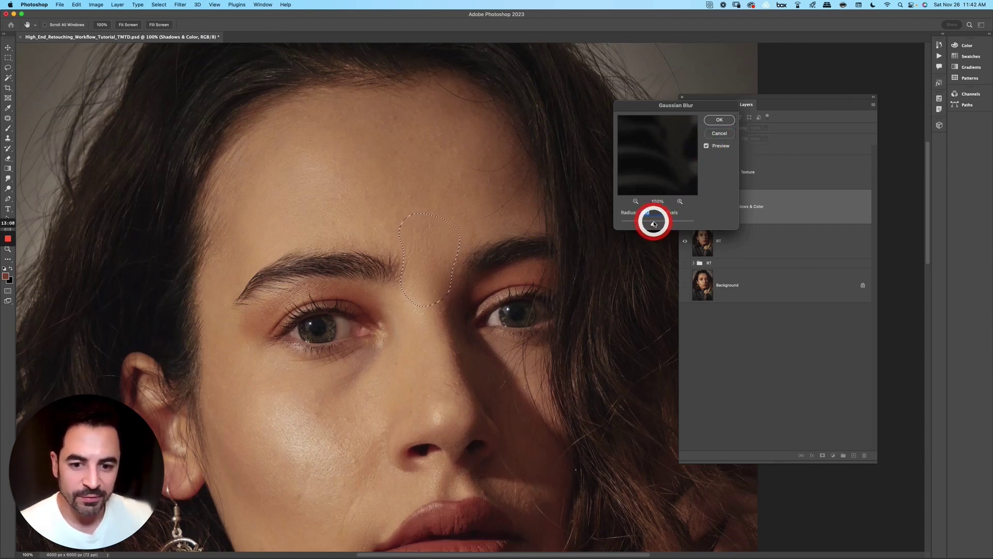
{"action": "left_click", "coordinate": [719, 119]}
{"action": "key", "text": "super+d"}
{"action": "scroll", "coordinate": [504, 217], "scroll_direction": "left", "scroll_amount": 3}
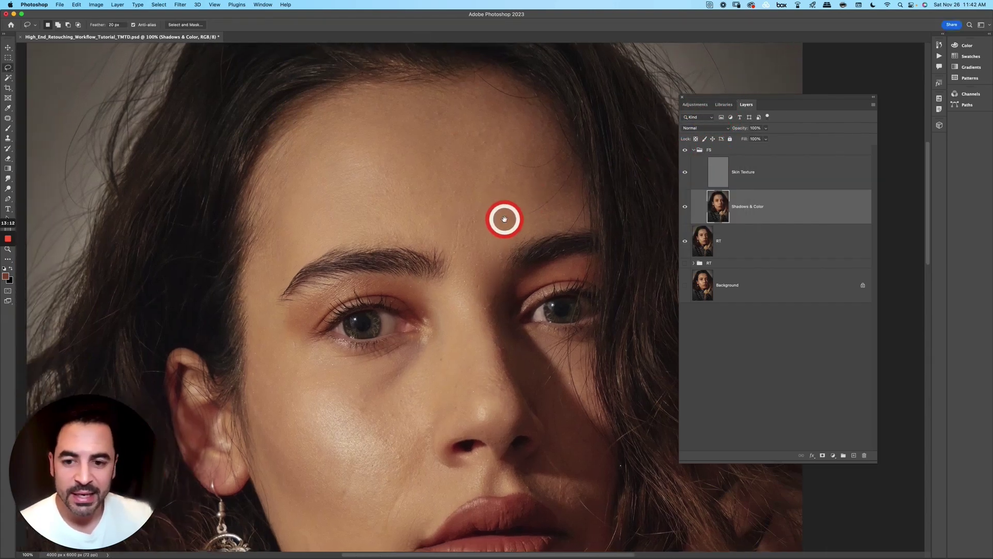
{"action": "scroll", "coordinate": [510, 195], "scroll_direction": "up", "scroll_amount": 3}
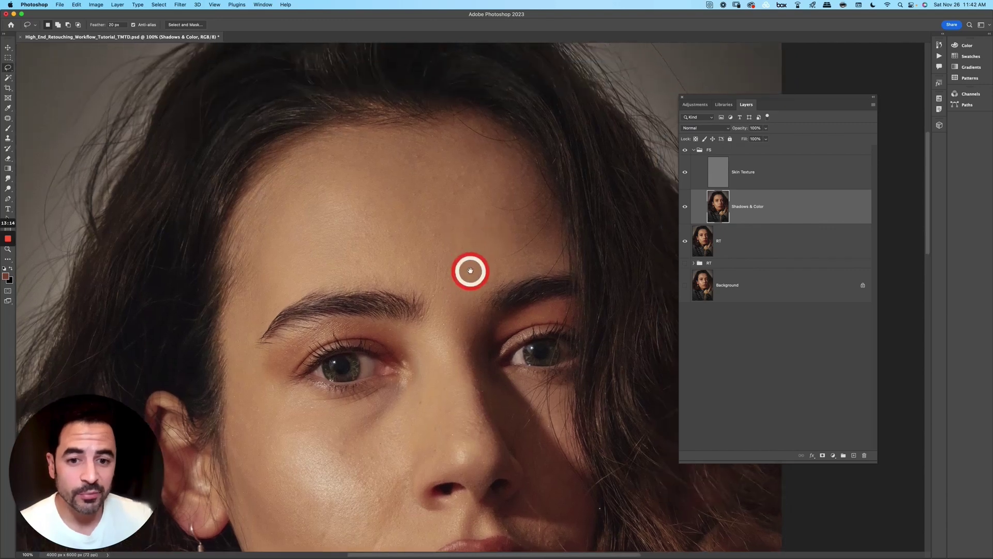
- Lasso the uneven skin on the upper forehead, just below the hairline on the shaded side
{"action": "mouse_move", "coordinate": [438, 146]}
{"action": "left_mouse_down"}
{"action": "mouse_move", "coordinate": [379, 175]}
{"action": "mouse_move", "coordinate": [432, 262]}
{"action": "mouse_move", "coordinate": [499, 257]}
{"action": "mouse_move", "coordinate": [472, 148]}
{"action": "mouse_move", "coordinate": [444, 125]}
{"action": "left_mouse_up"}
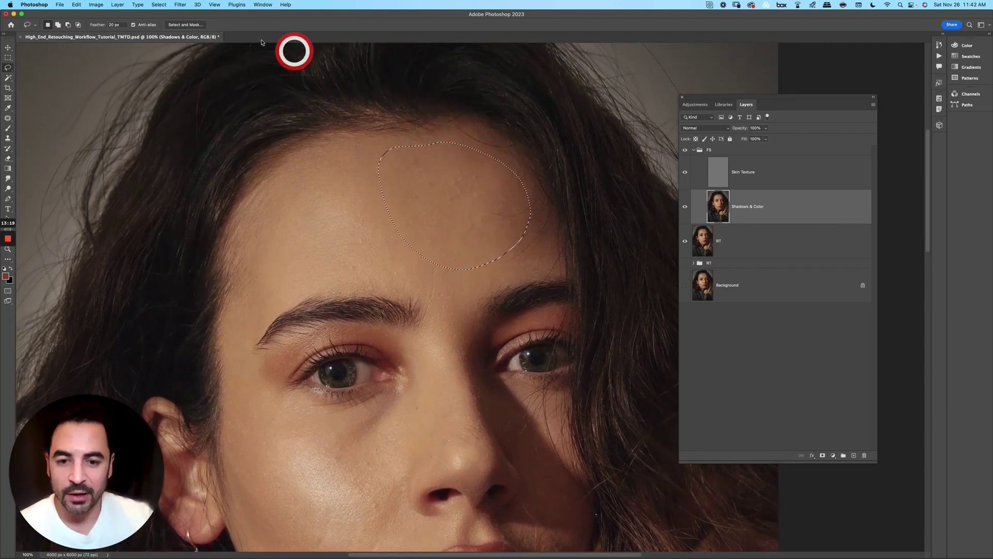
- Try a 94.2-pixel Gaussian Blur on the selected forehead area, comparing before and after in the preview, and deselect it
{"action": "left_click", "coordinate": [180, 4]}
{"action": "mouse_move", "coordinate": [200, 104]}
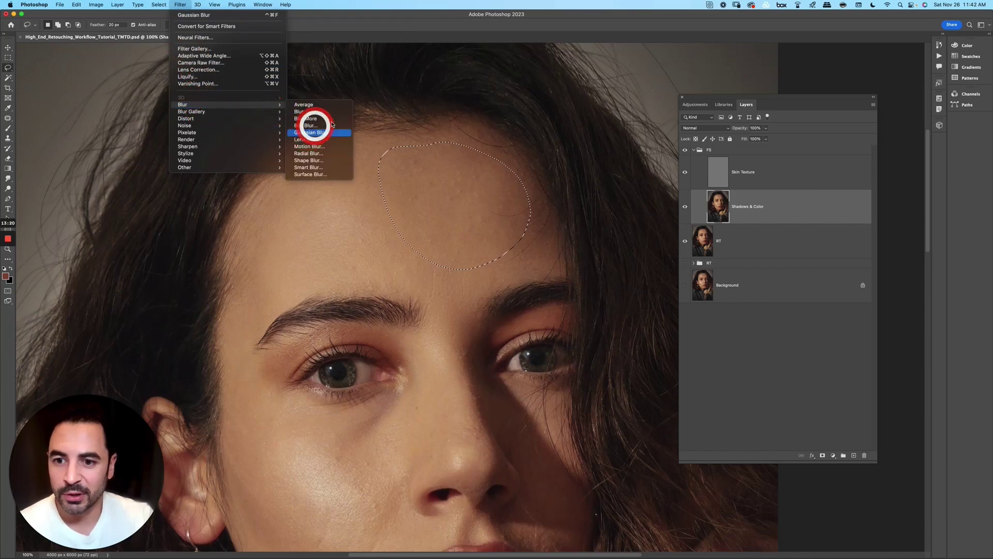
{"action": "left_click", "coordinate": [312, 132]}
{"action": "left_click_drag", "start_coordinate": [655, 225], "coordinate": [667, 223]}
{"action": "left_click", "coordinate": [707, 146]}
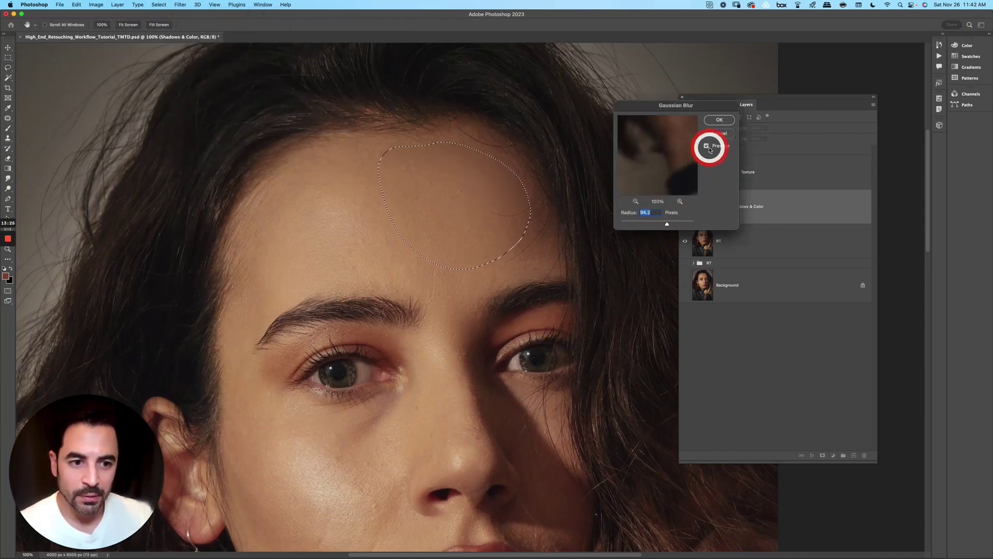
{"action": "left_click", "coordinate": [707, 146]}
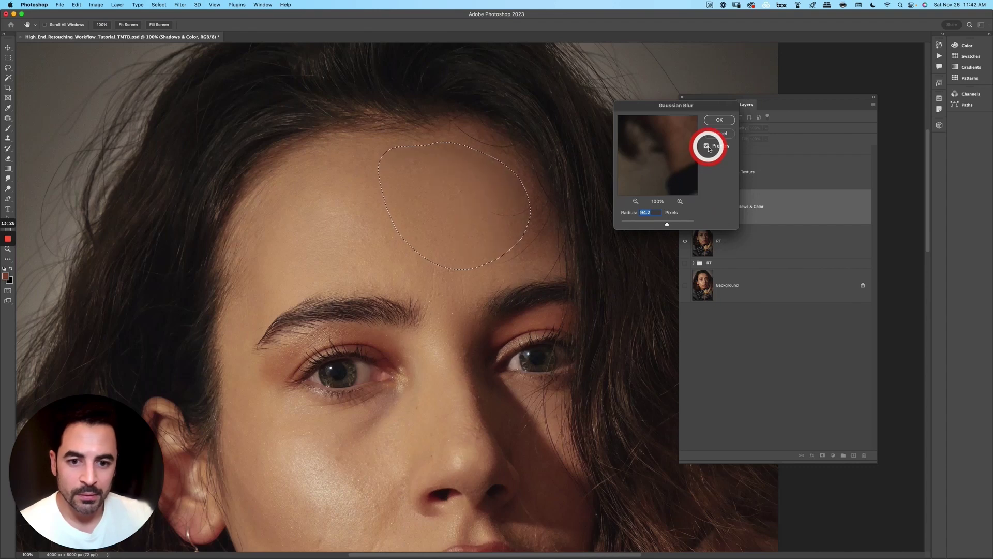
{"action": "left_click", "coordinate": [719, 120]}
{"action": "key", "text": "super+d"}
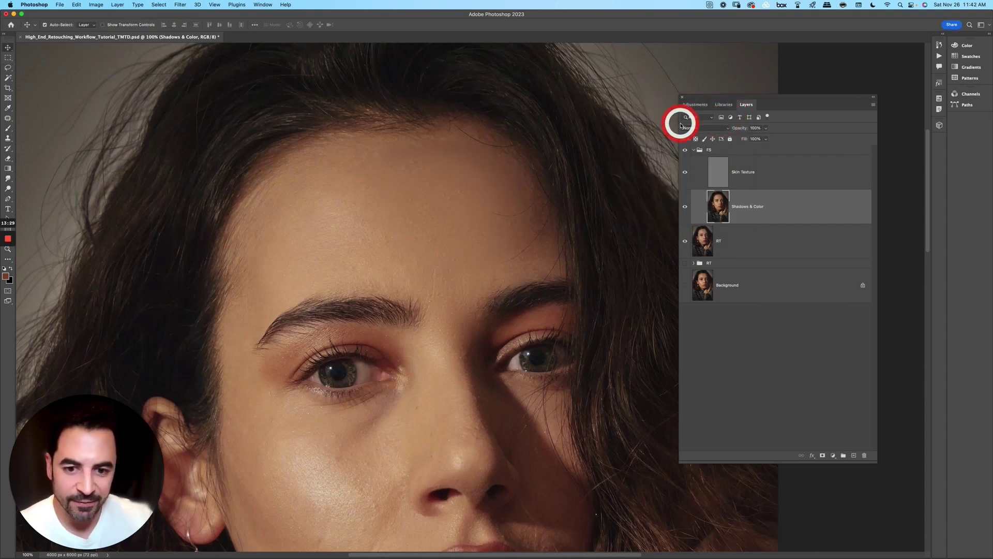
- Smooth the selected forehead area with Gaussian Blur at a lower radius and deselect it
{"action": "left_click", "coordinate": [180, 5]}
{"action": "mouse_move", "coordinate": [192, 112]}
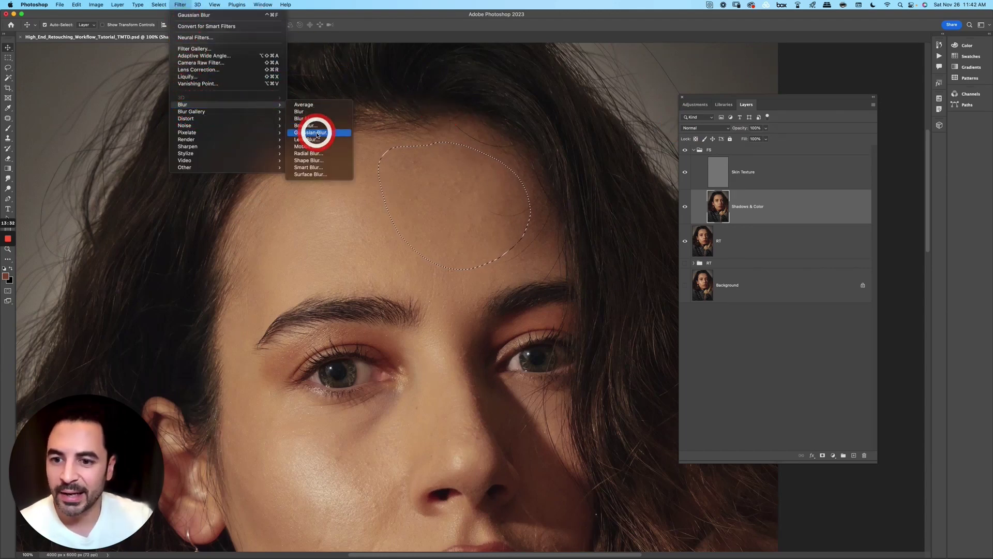
{"action": "left_click", "coordinate": [316, 133]}
{"action": "left_click_drag", "start_coordinate": [666, 224], "coordinate": [654, 223]}
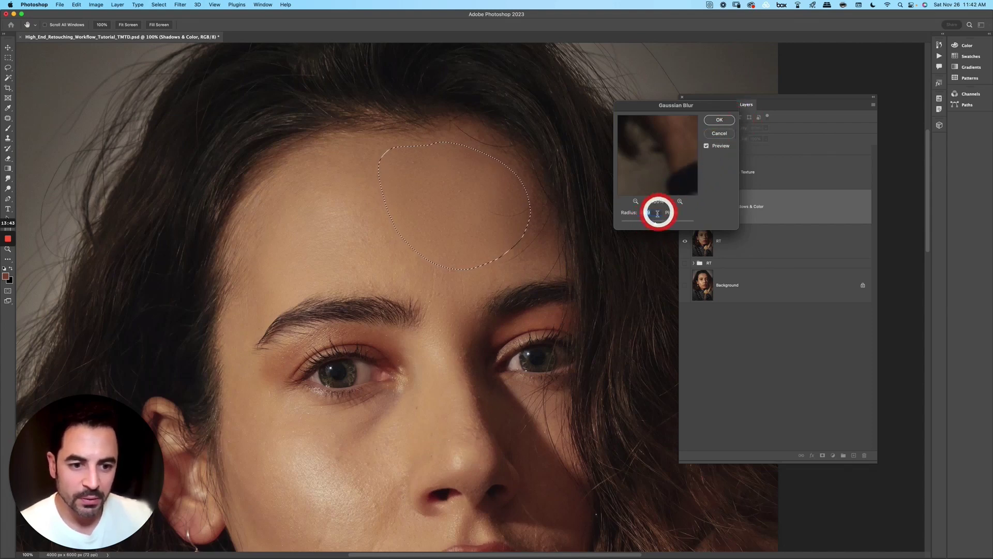
{"action": "left_click_drag", "start_coordinate": [655, 224], "coordinate": [652, 223]}
{"action": "left_click", "coordinate": [721, 122]}
{"action": "key", "text": "super+d"}
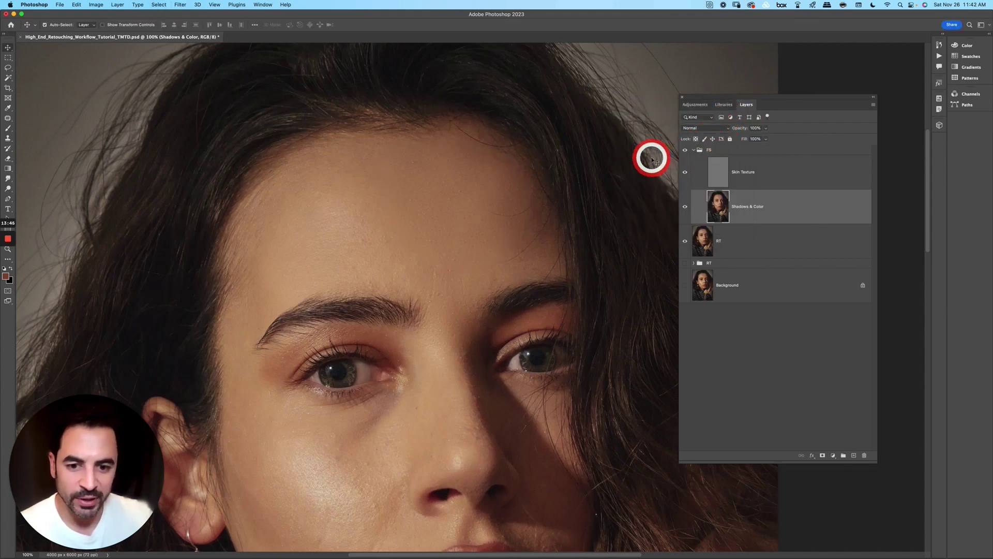
- Lasso the nose from bridge to tip on the Shadows & Color layer, smooth it with a 31.7-pixel Gaussian Blur, and deselect
{"action": "left_click_drag", "start_coordinate": [445, 372], "coordinate": [534, 211]}
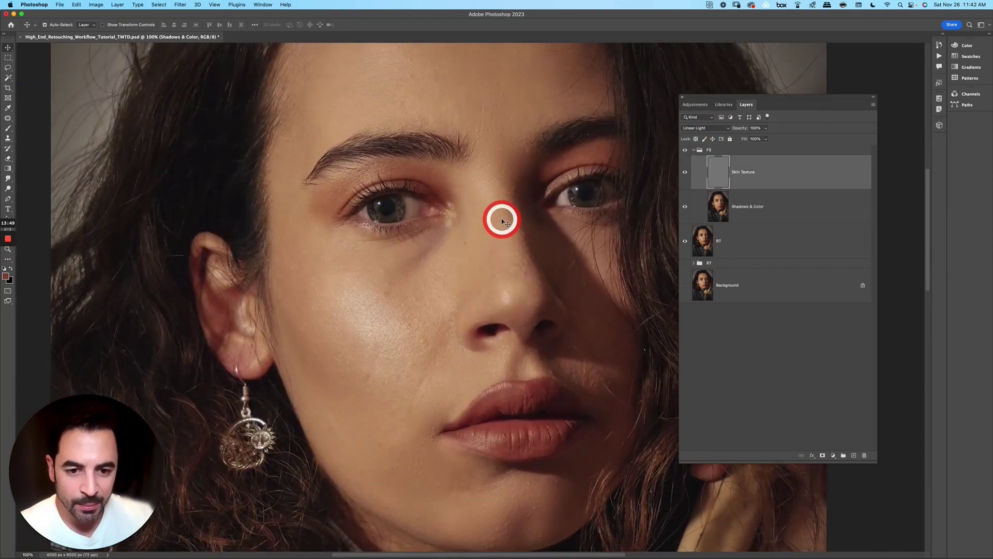
{"action": "key", "text": "l"}
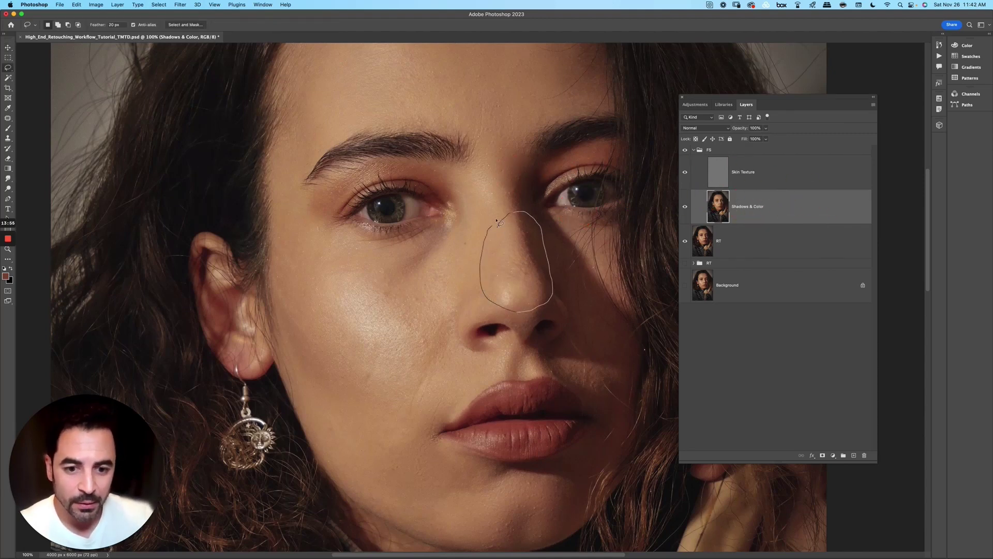
{"action": "left_click_drag", "start_coordinate": [497, 222], "coordinate": [491, 226]}
{"action": "left_click", "coordinate": [180, 4]}
{"action": "mouse_move", "coordinate": [224, 106]}
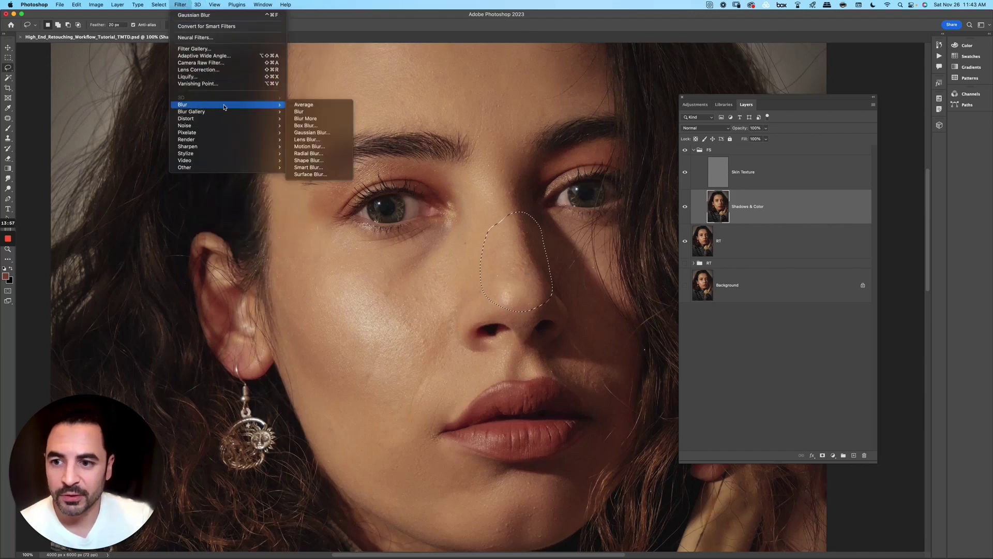
{"action": "left_click", "coordinate": [312, 133]}
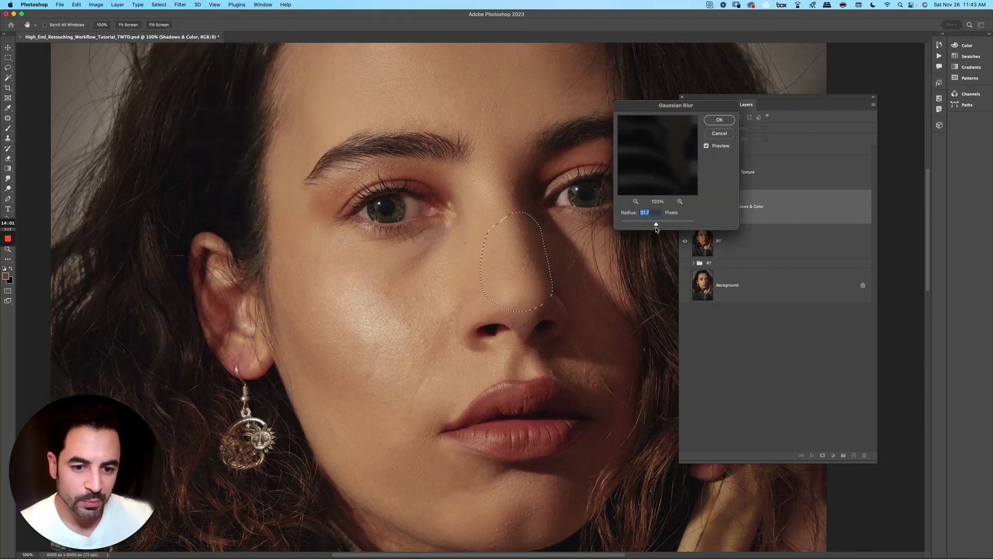
{"action": "left_click", "coordinate": [720, 120]}
{"action": "key", "text": "ctrl+d"}
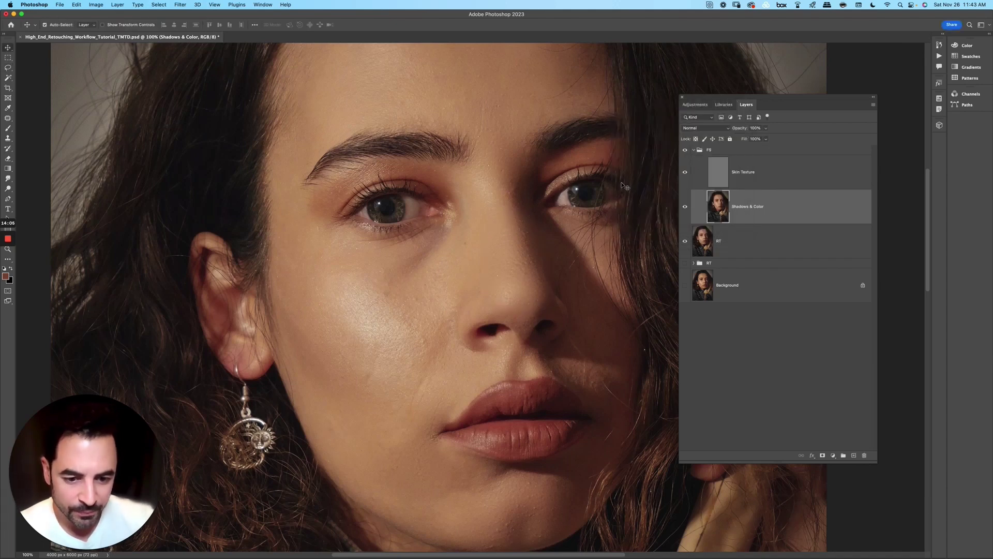
- Lasso the shaded patch between the nostril and mouth corner, smooth it with a 31.7-pixel Gaussian Blur, and deselect
{"action": "key", "text": "l"}
{"action": "left_click", "coordinate": [567, 334]}
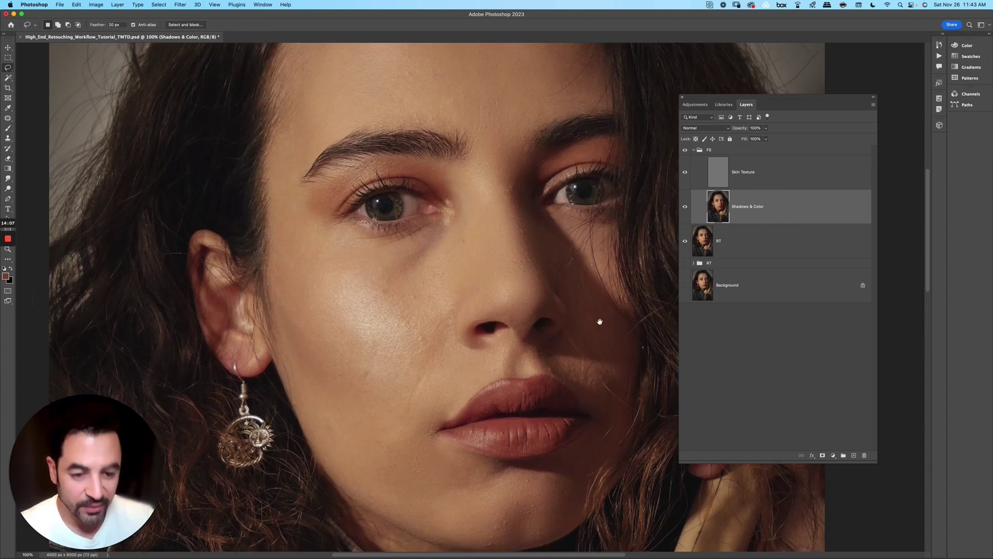
{"action": "scroll", "coordinate": [589, 289], "scroll_direction": "down", "scroll_amount": 3}
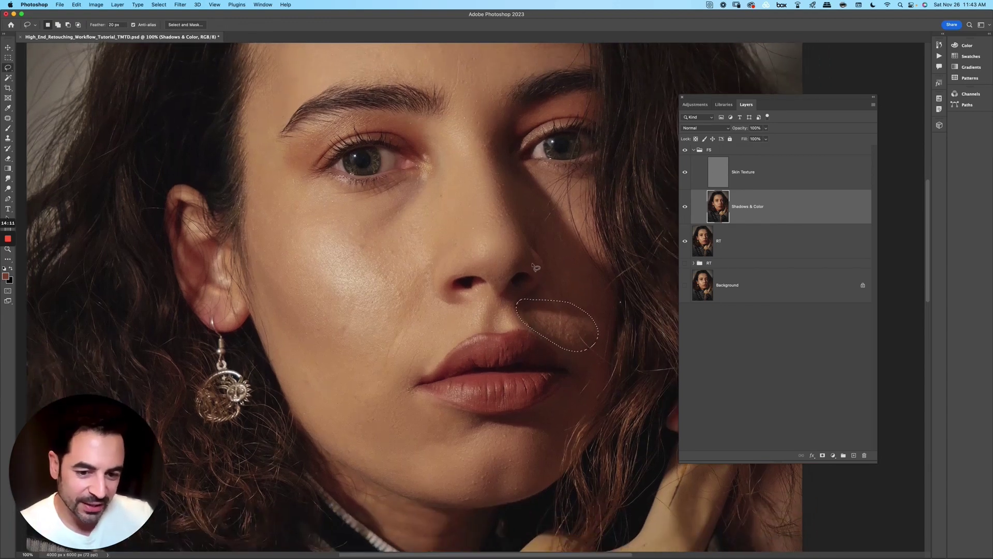
{"action": "left_click", "coordinate": [180, 5]}
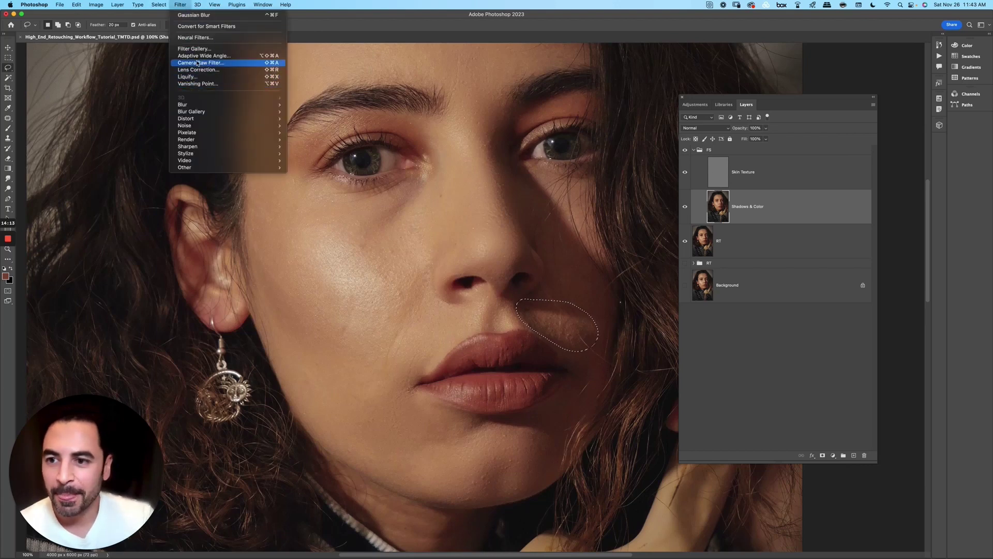
{"action": "mouse_move", "coordinate": [280, 104]}
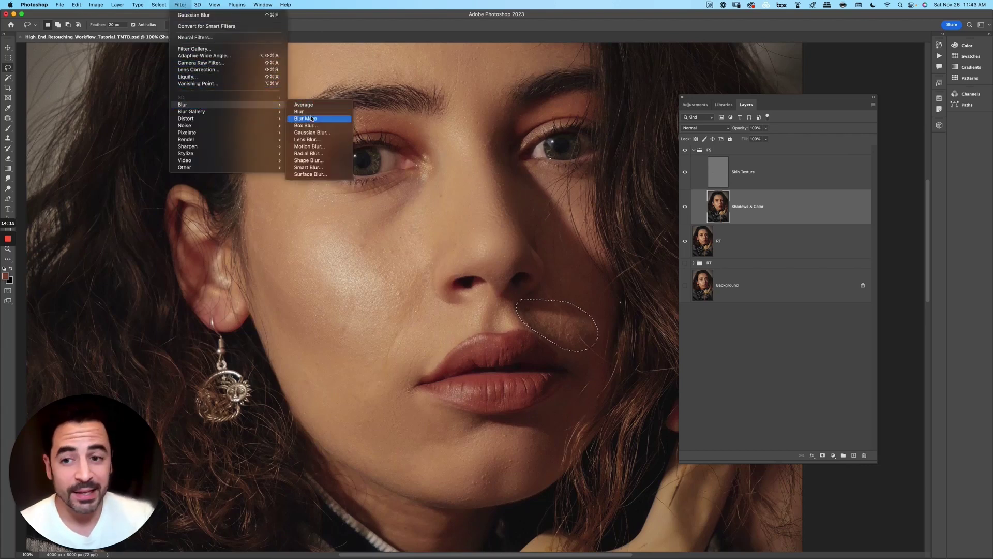
{"action": "left_click", "coordinate": [310, 132]}
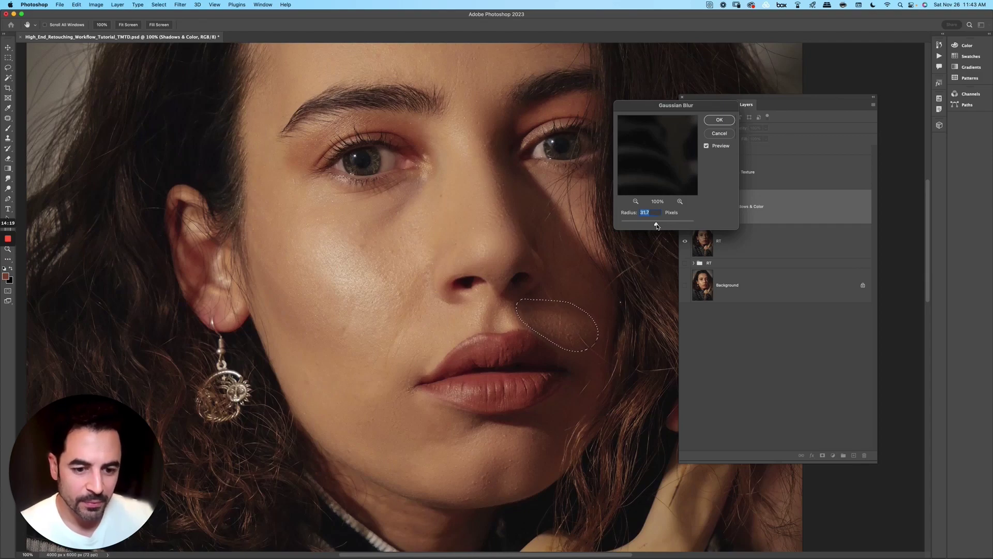
{"action": "left_click", "coordinate": [709, 118]}
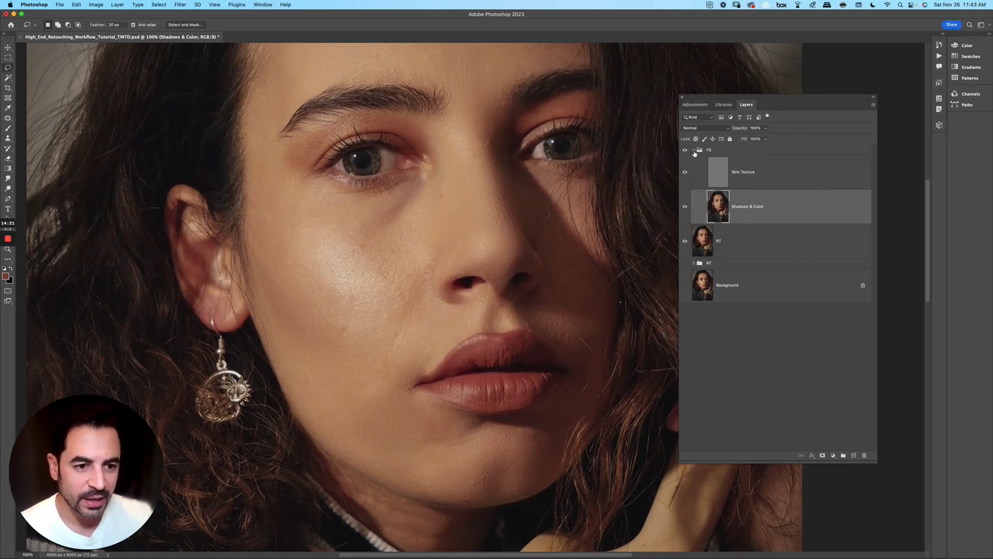
- Collapse the FS group and toggle its visibility to compare the whole face before and after smoothing
{"action": "left_click", "coordinate": [694, 150]}
{"action": "key", "text": "super+minus"}
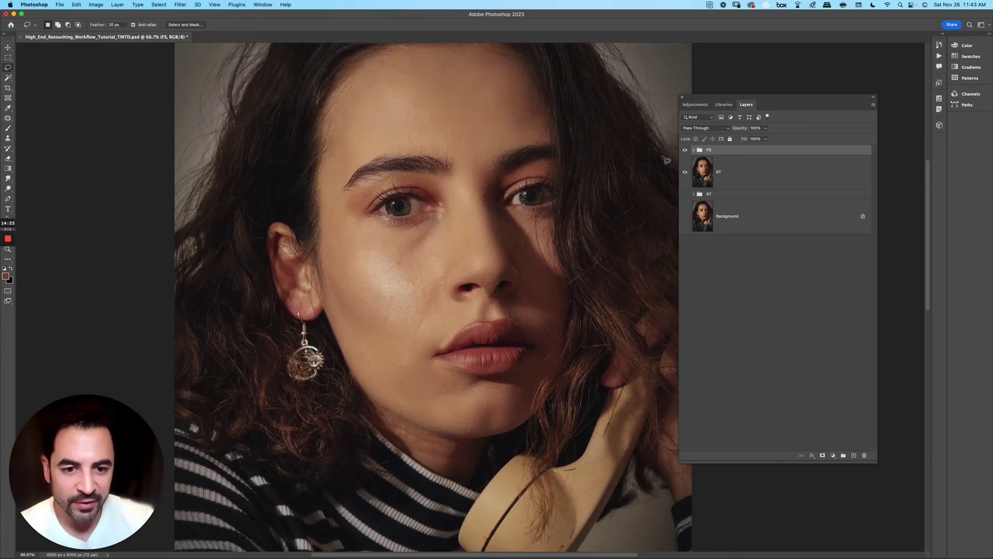
{"action": "left_click_drag", "start_coordinate": [525, 194], "coordinate": [443, 277]}
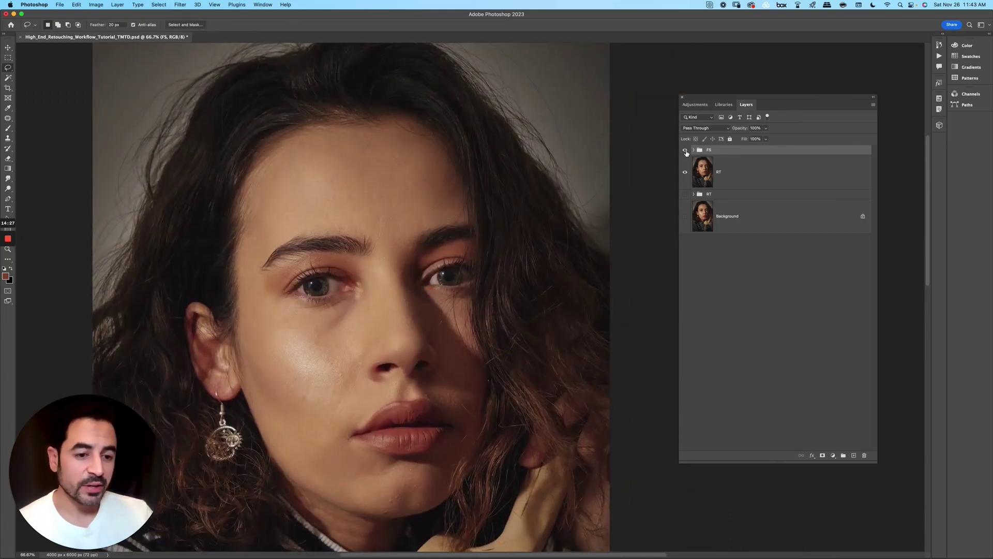
{"action": "left_click", "coordinate": [685, 150]}
{"action": "left_click", "coordinate": [685, 150]}
{"action": "left_click", "coordinate": [685, 150]}
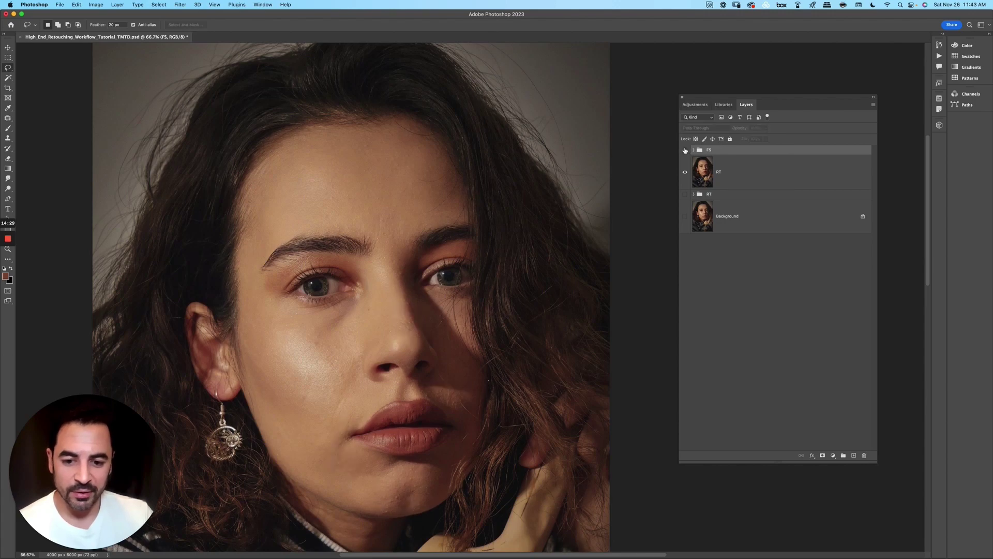
{"action": "left_click", "coordinate": [686, 151]}
- Expand the FS group, select the Shadows & Color layer, and lasso the bright highlight on the lit cheek
{"action": "left_click", "coordinate": [693, 150]}
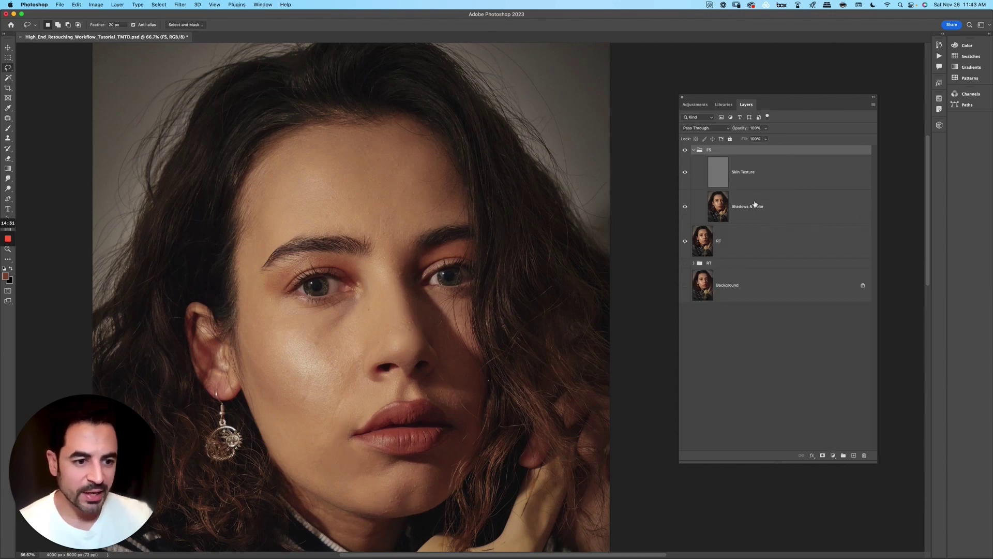
{"action": "left_click", "coordinate": [755, 206]}
{"action": "left_click_drag", "start_coordinate": [409, 315], "coordinate": [471, 215]}
{"action": "key", "text": "super+equal"}
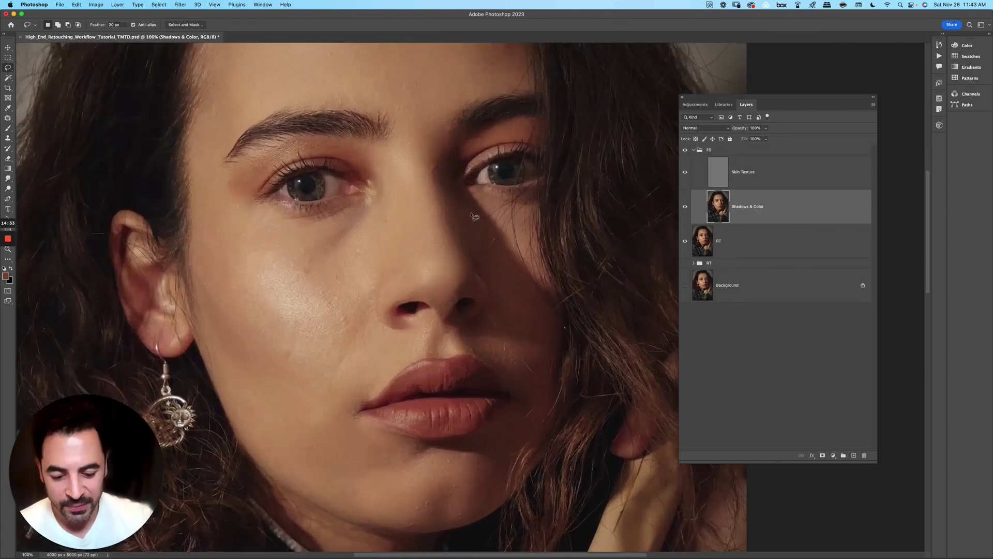
{"action": "left_click_drag", "start_coordinate": [445, 260], "coordinate": [510, 202]}
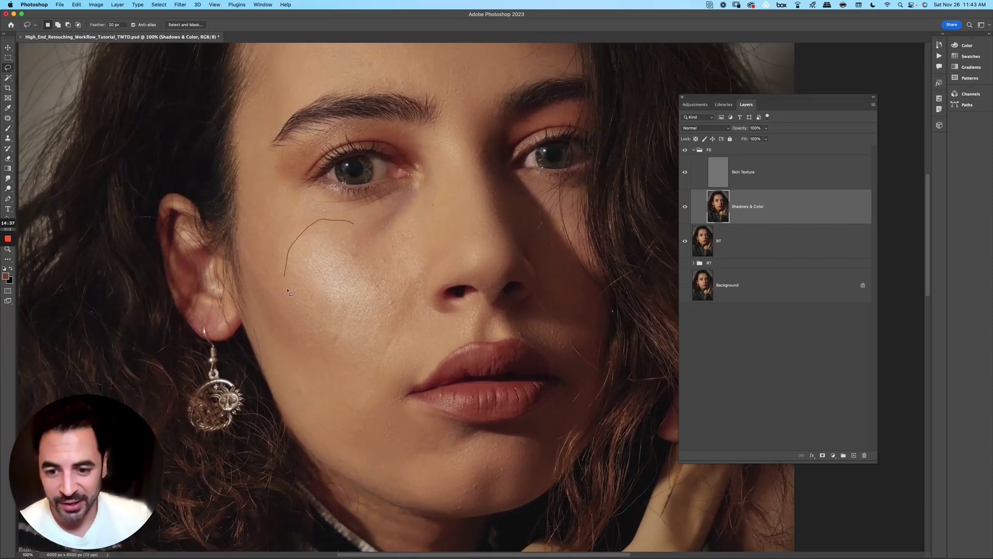
{"action": "left_click_drag", "start_coordinate": [336, 223], "coordinate": [334, 222]}
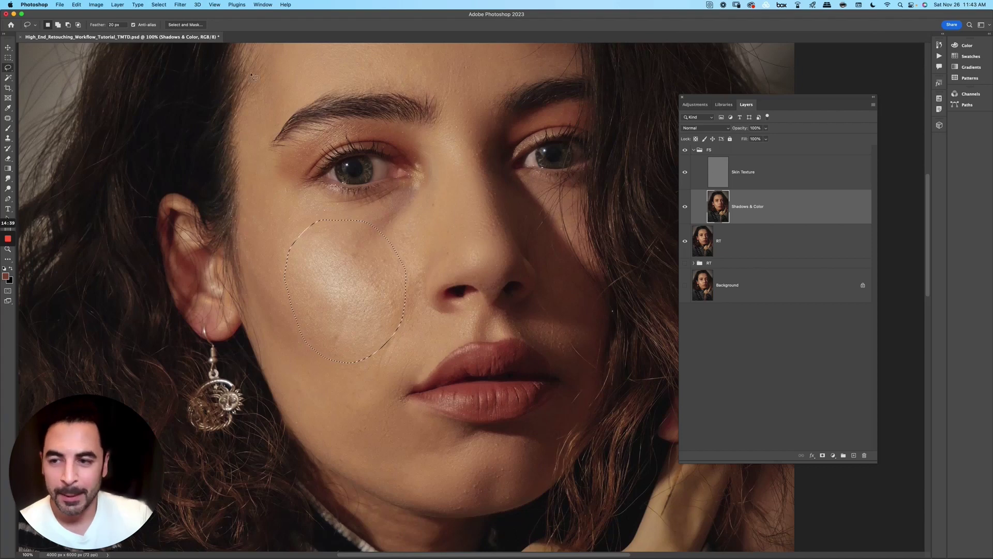
- Smooth the selected cheek highlight with a 40.2-pixel Gaussian Blur and deselect it
{"action": "left_click", "coordinate": [180, 5]}
{"action": "mouse_move", "coordinate": [182, 105]}
{"action": "left_click", "coordinate": [310, 133]}
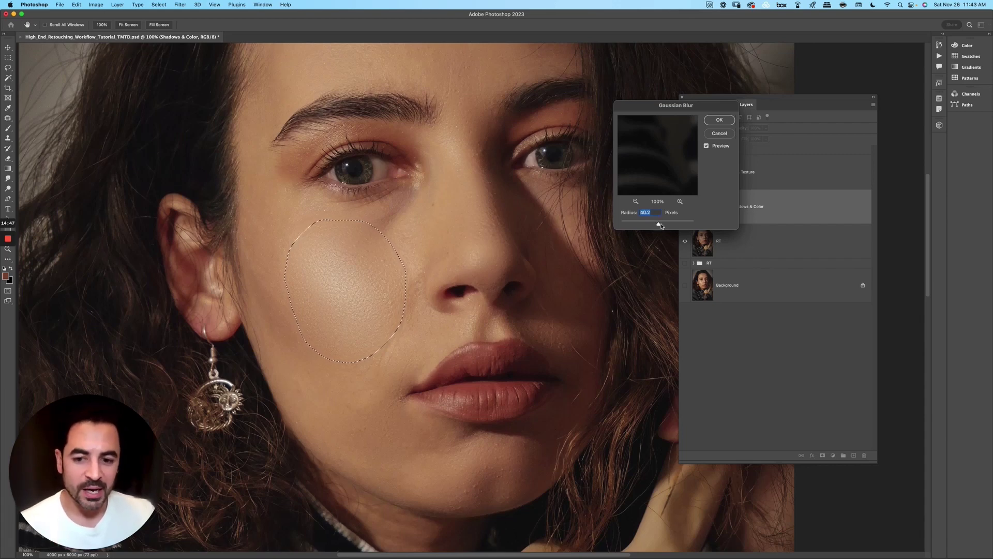
{"action": "left_click", "coordinate": [720, 120]}
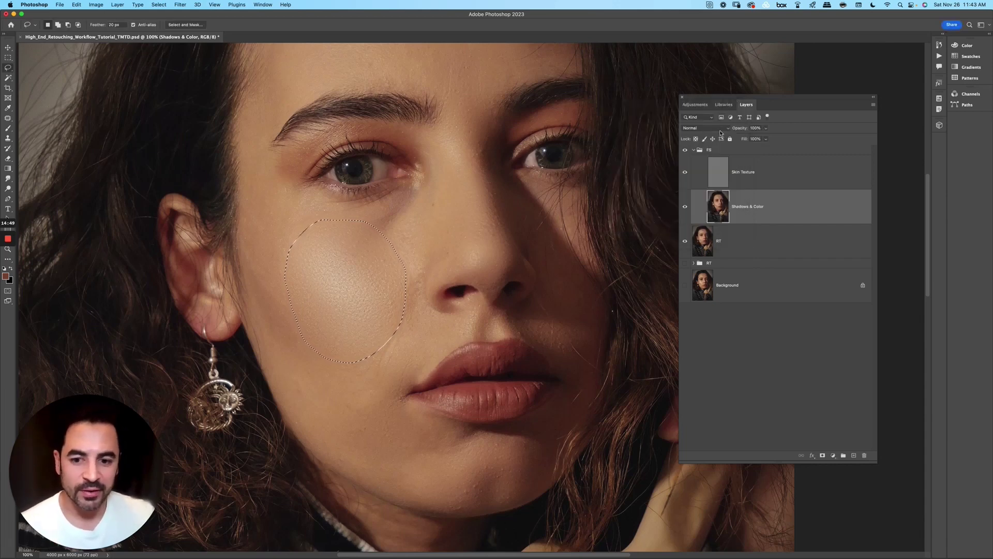
{"action": "key", "text": "super+d"}
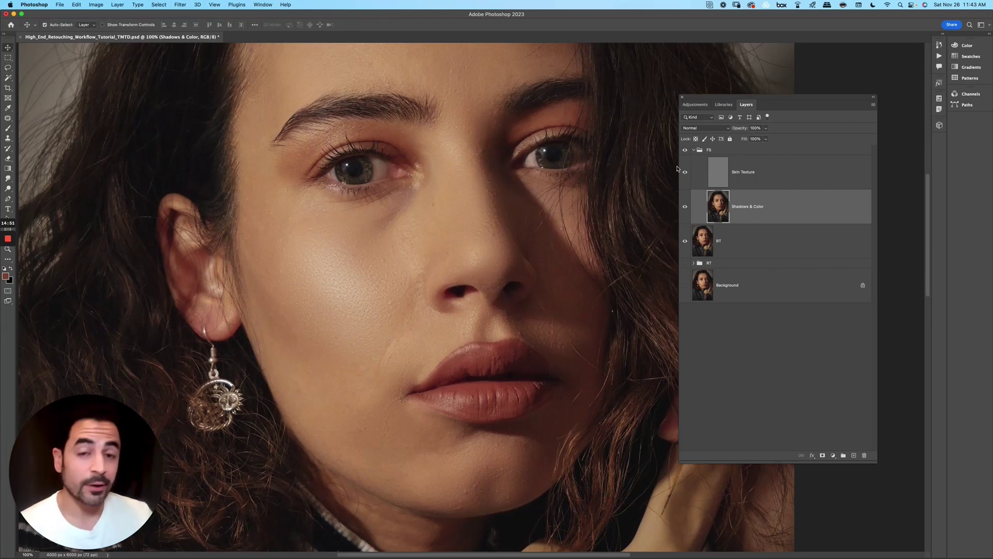
- Lasso the area under the eye on the lit side, smooth it with a 28.9-pixel Gaussian Blur, and deselect
{"action": "left_click_drag", "start_coordinate": [418, 207], "coordinate": [418, 220]}
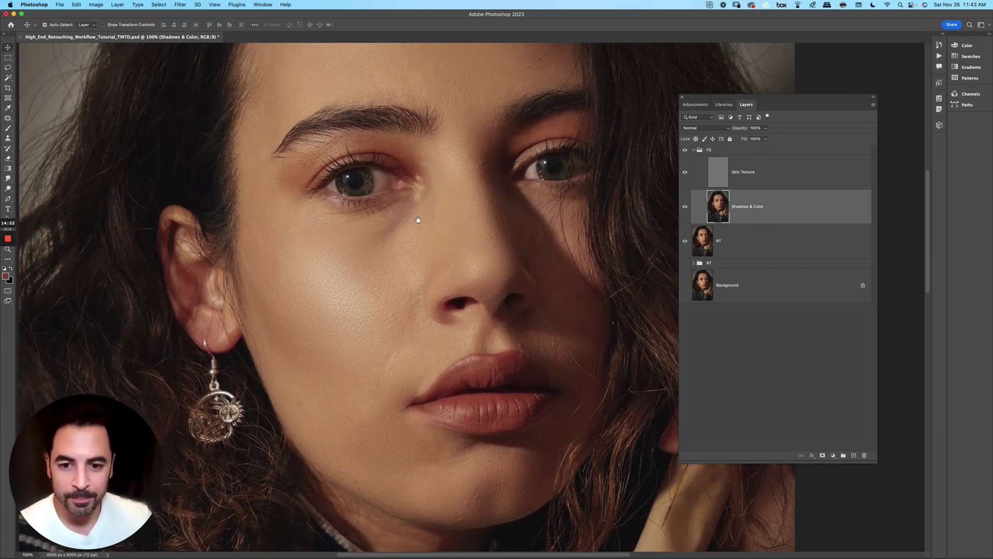
{"action": "key", "text": "l"}
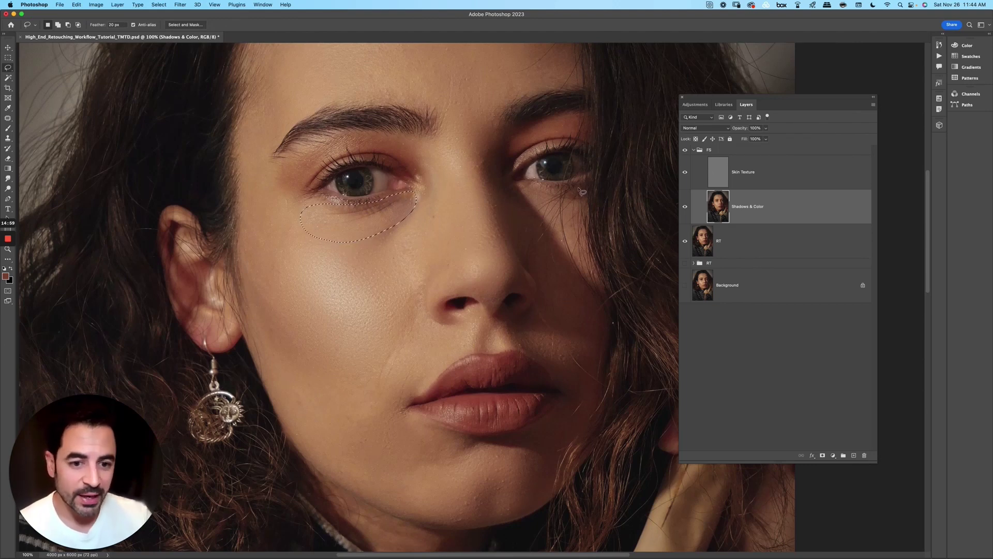
{"action": "left_click", "coordinate": [181, 4]}
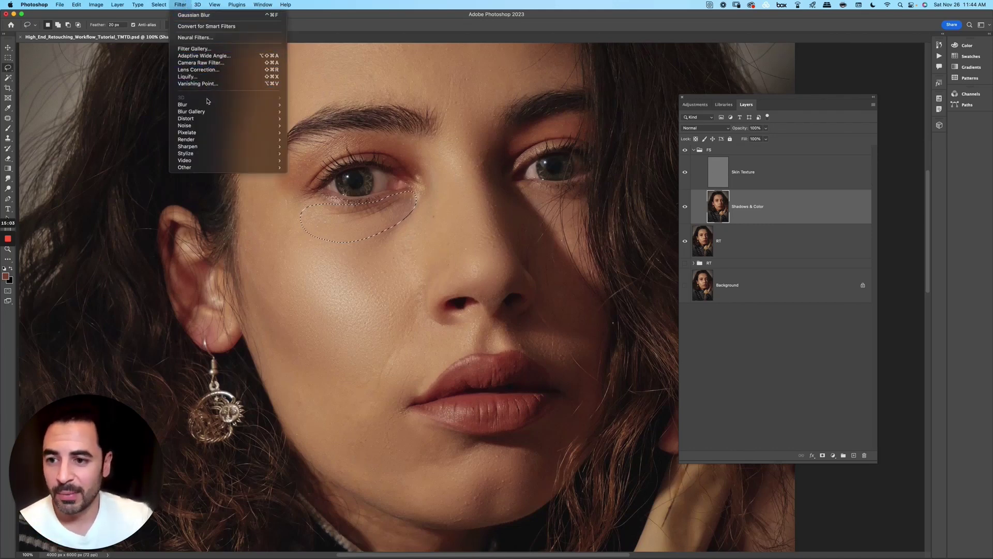
{"action": "mouse_move", "coordinate": [208, 105]}
{"action": "left_click", "coordinate": [319, 124]}
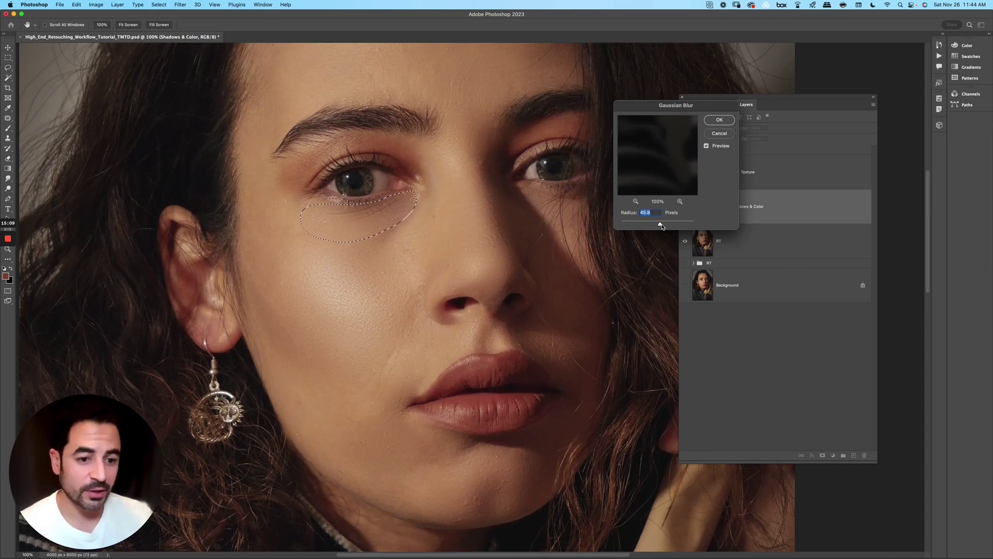
{"action": "left_click", "coordinate": [707, 147]}
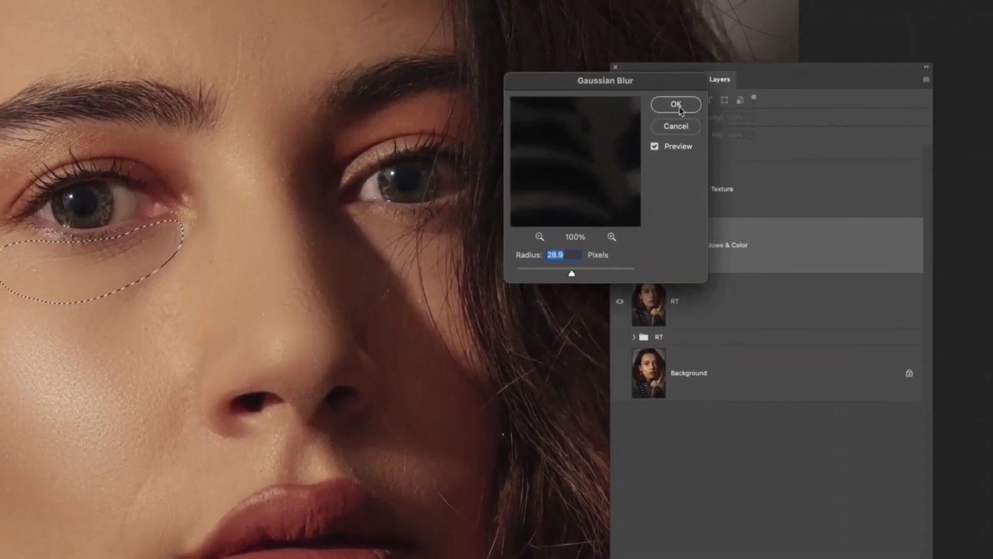
{"action": "left_click", "coordinate": [717, 119]}
{"action": "key", "text": "ctrl+d"}
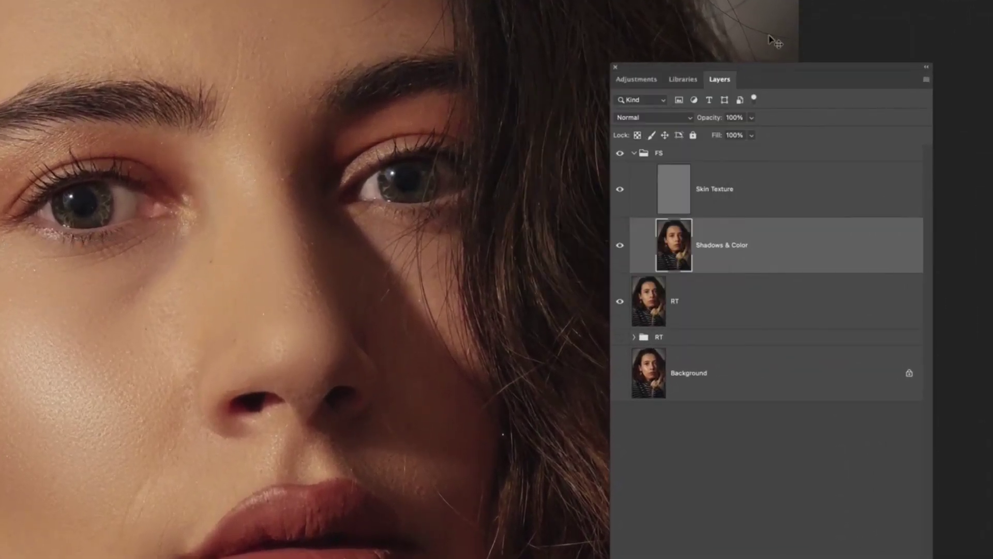
- Collapse the FS group and switch its visibility off and on to compare the portrait with and without the cheek and under-eye smoothing
{"action": "key", "text": "ctrl+0"}
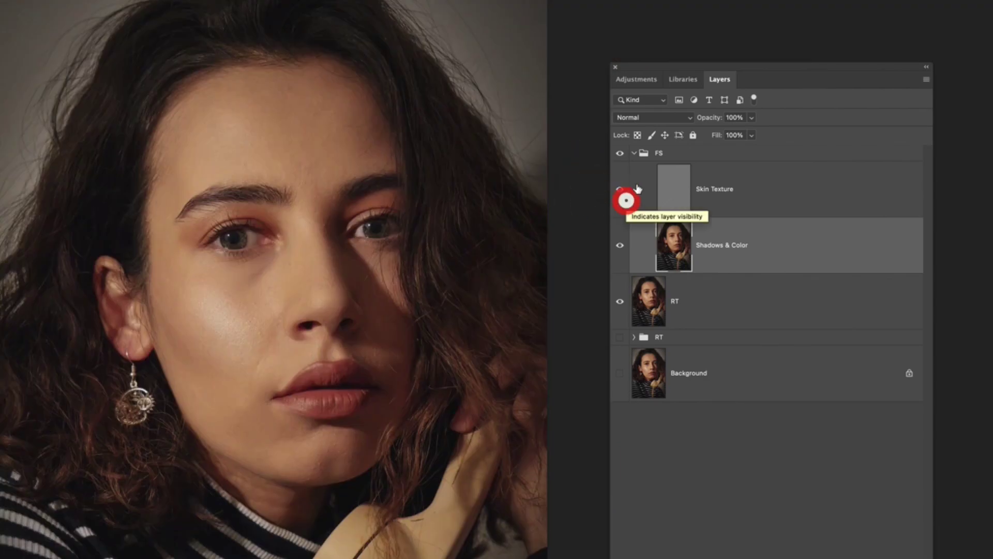
{"action": "left_click", "coordinate": [635, 153]}
{"action": "left_click", "coordinate": [622, 155]}
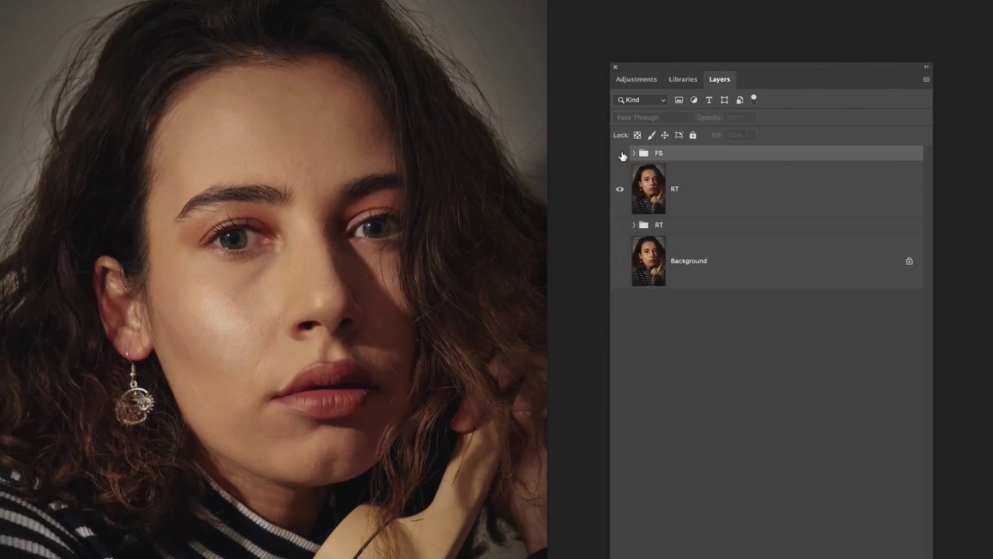
{"action": "left_click", "coordinate": [622, 155]}
{"action": "left_click", "coordinate": [623, 154]}
{"action": "left_click", "coordinate": [620, 155]}
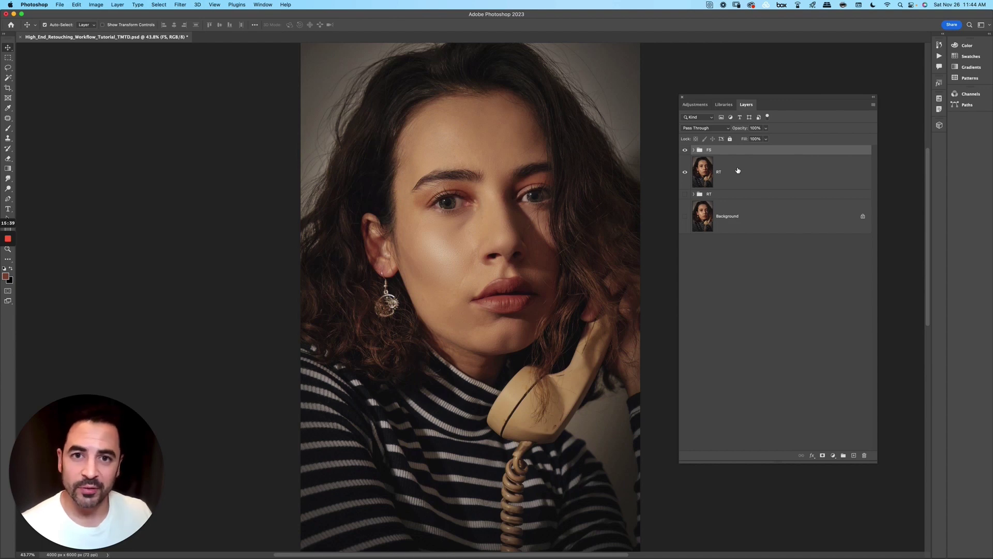
- Expand the FS group, select the Skin Texture layer, and activate the Clone Stamp tool for working on the face at 100%
{"action": "left_click", "coordinate": [694, 151]}
{"action": "left_click", "coordinate": [783, 176]}
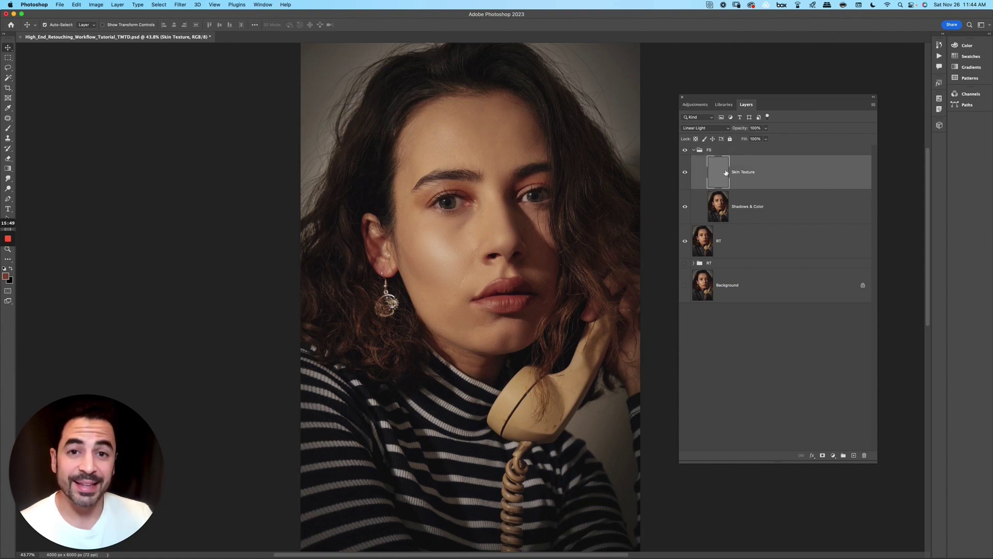
{"action": "key", "text": "super+plus"}
{"action": "key", "text": "super+plus"}
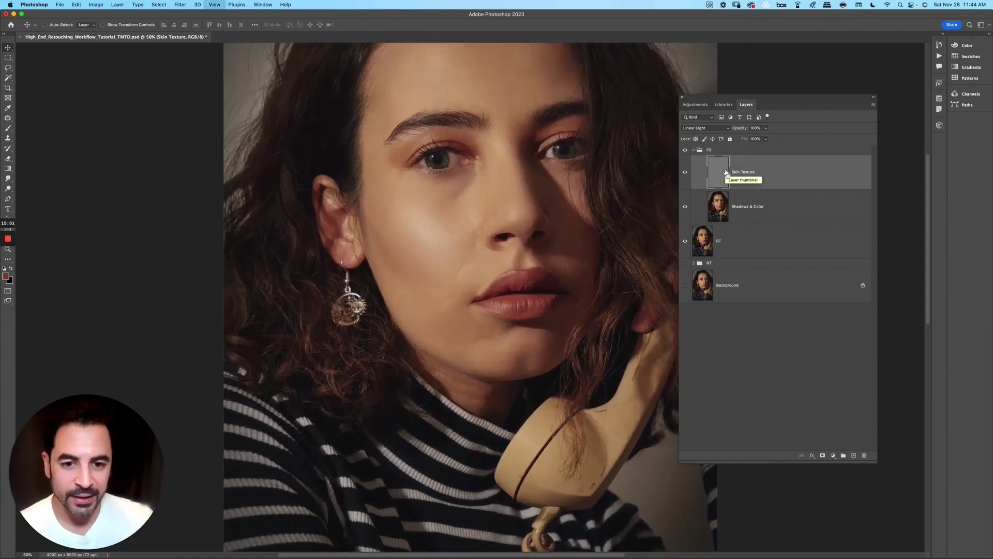
{"action": "key", "text": "super+plus"}
{"action": "scroll", "coordinate": [455, 249], "scroll_direction": "up", "scroll_amount": 3}
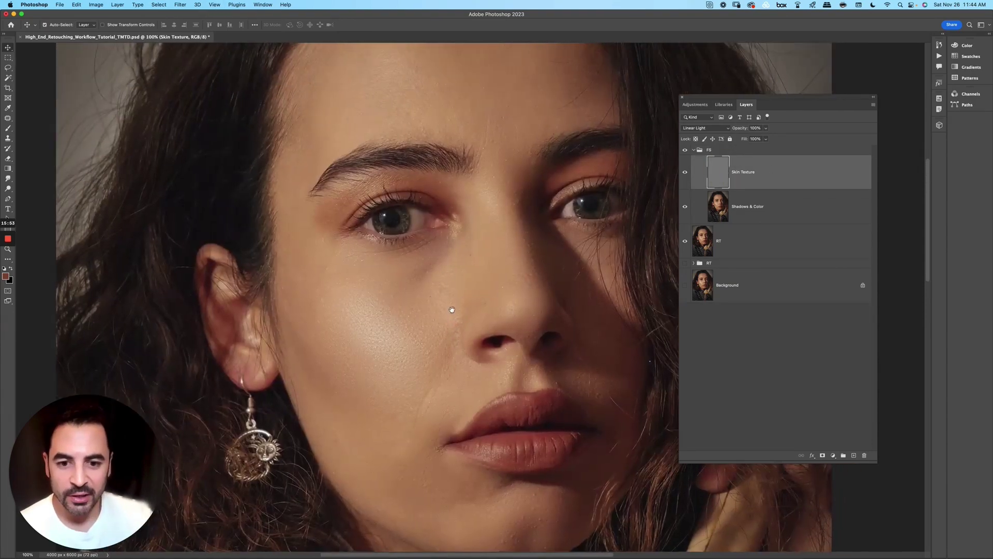
{"action": "key", "text": "s"}
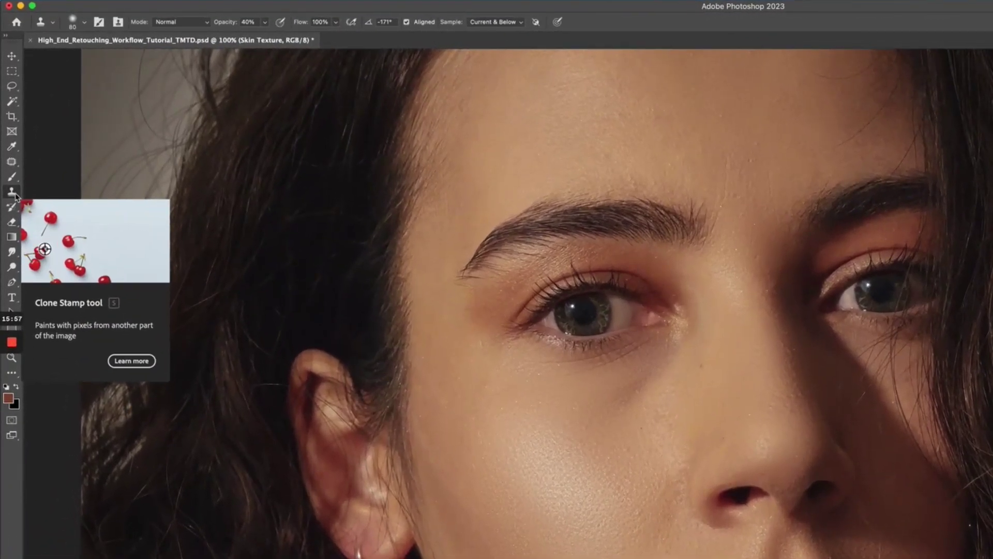
{"action": "left_click", "coordinate": [15, 192]}
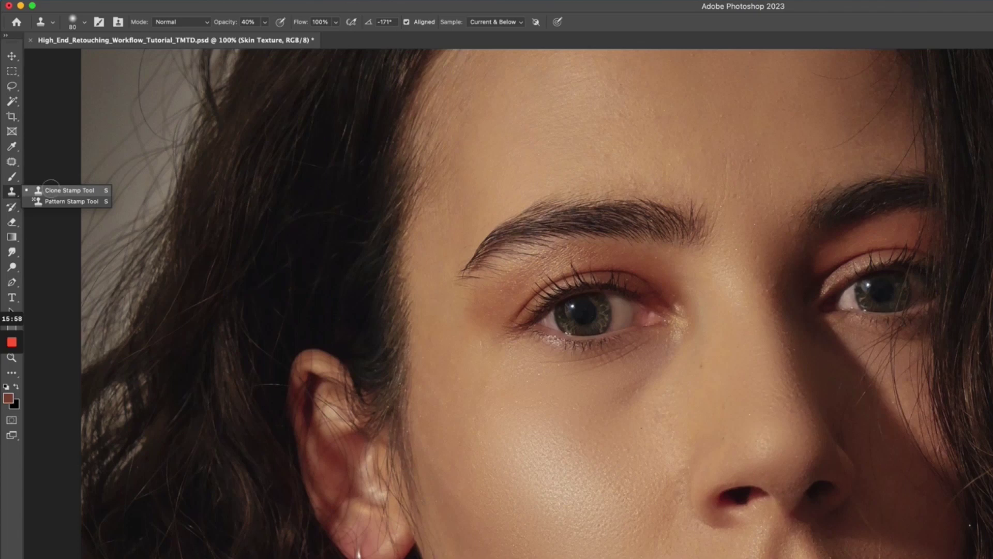
{"action": "left_click", "coordinate": [57, 190]}
{"action": "left_click_drag", "start_coordinate": [703, 445], "coordinate": [694, 426]}
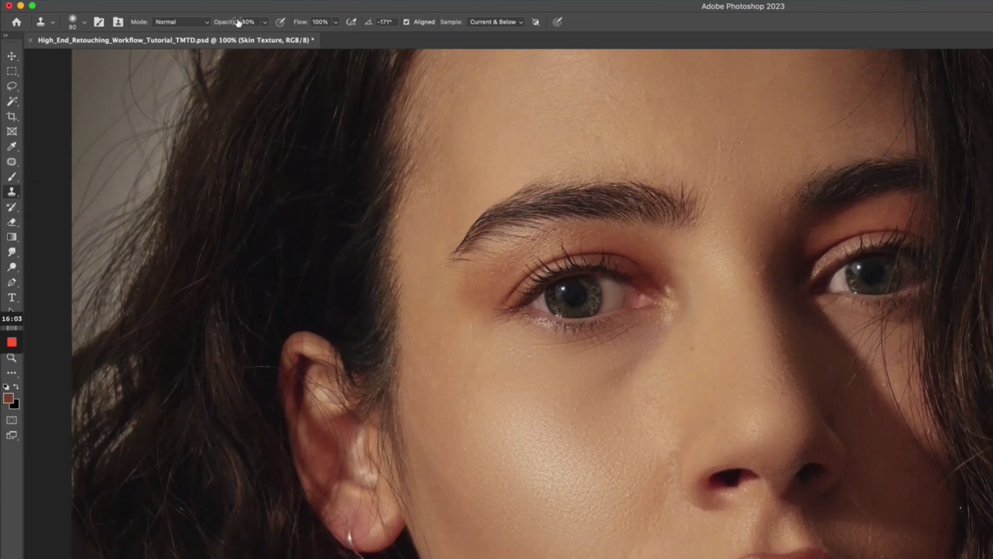
- Set the Clone Stamp's sample option to Current Layer
{"action": "left_click", "coordinate": [266, 22]}
{"action": "left_click", "coordinate": [267, 26]}
{"action": "left_click", "coordinate": [695, 328], "text": "alt"}
{"action": "left_click", "coordinate": [731, 329]}
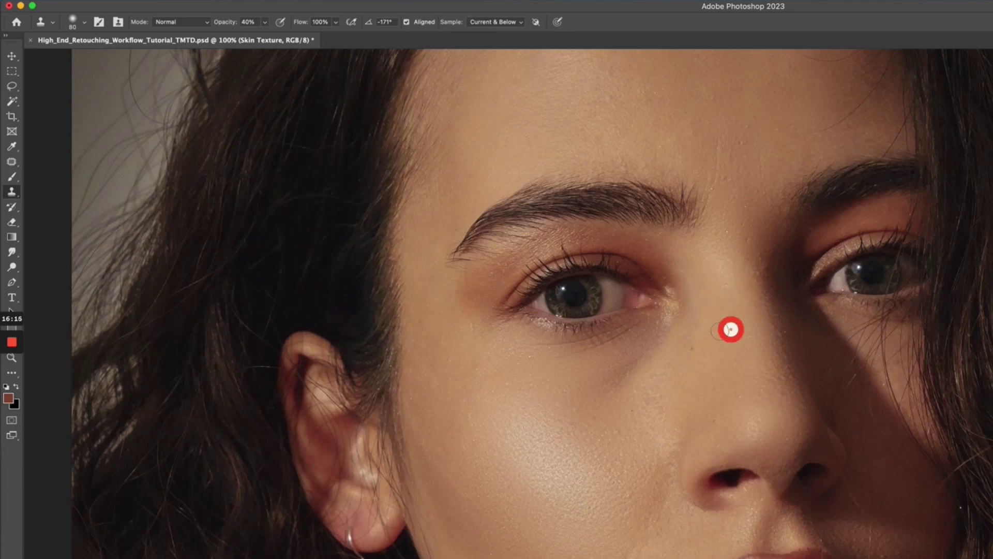
{"action": "left_click", "coordinate": [691, 344]}
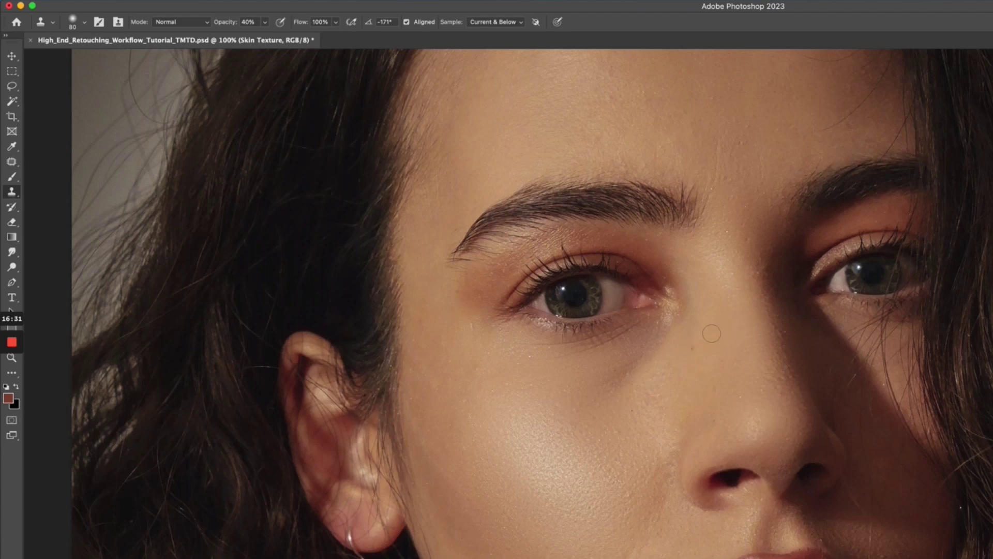
{"action": "left_click", "coordinate": [509, 26]}
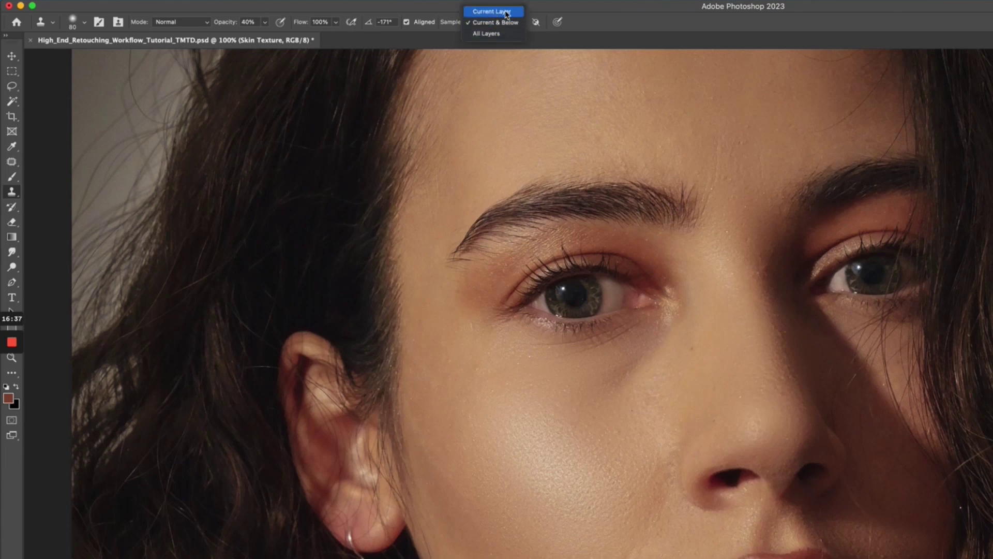
{"action": "left_click", "coordinate": [492, 12]}
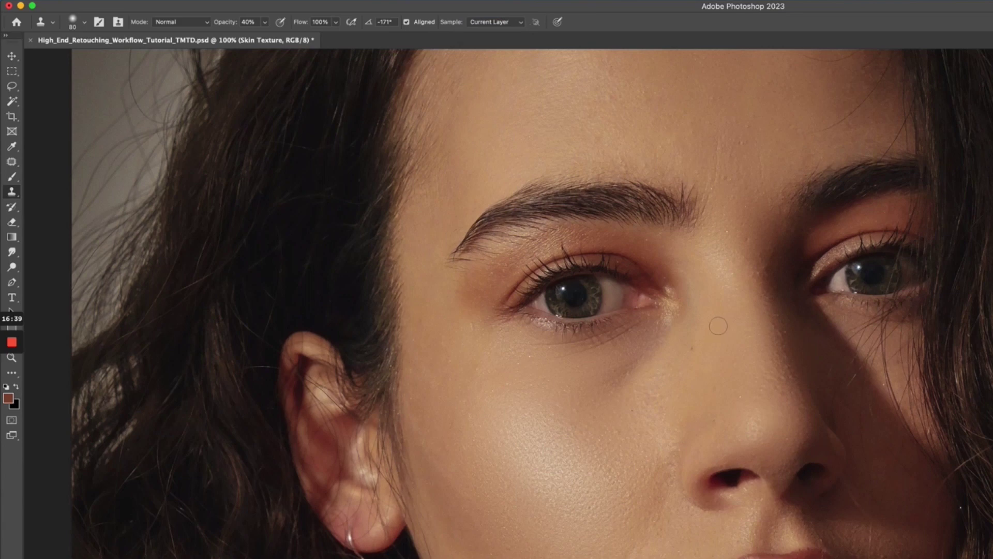
- Clone clean skin texture over the dark spot on the side of the nose and the bright speck on its bridge, using a smaller brush for the speck
{"action": "left_click", "coordinate": [692, 335], "text": "alt"}
{"action": "left_click", "coordinate": [692, 347]}
{"action": "scroll", "coordinate": [749, 378], "scroll_direction": "down", "scroll_amount": 3}
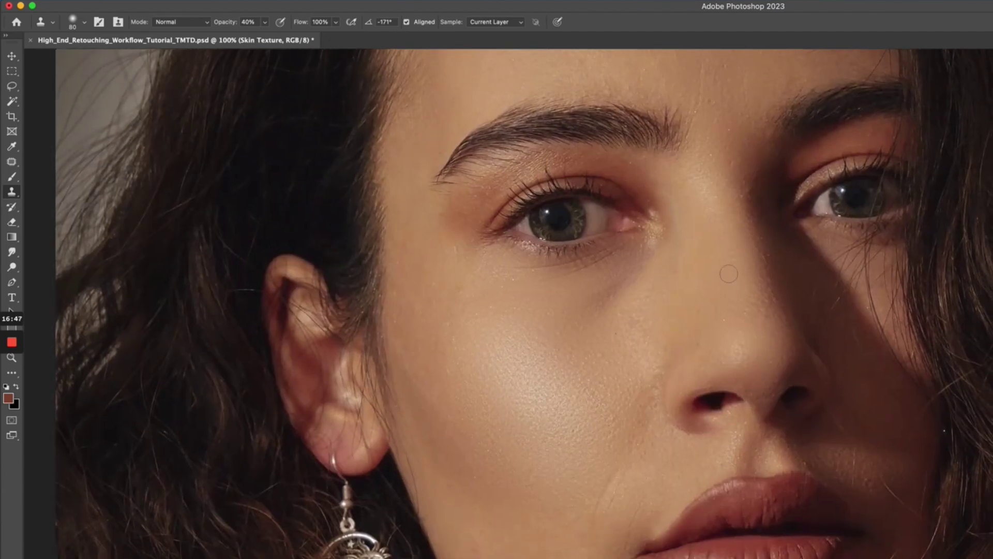
{"action": "key", "text": "bracketleft"}
{"action": "key", "text": "super+equal"}
{"action": "key", "text": "bracketleft"}
{"action": "scroll", "coordinate": [712, 285], "scroll_direction": "up", "scroll_amount": 3}
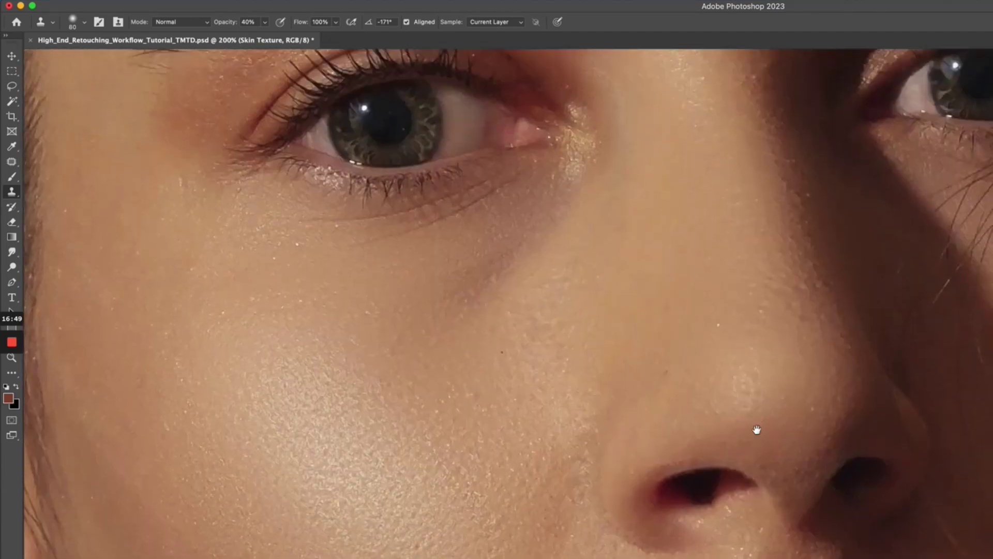
{"action": "left_click", "coordinate": [717, 300], "text": "alt"}
{"action": "left_click", "coordinate": [719, 322]}
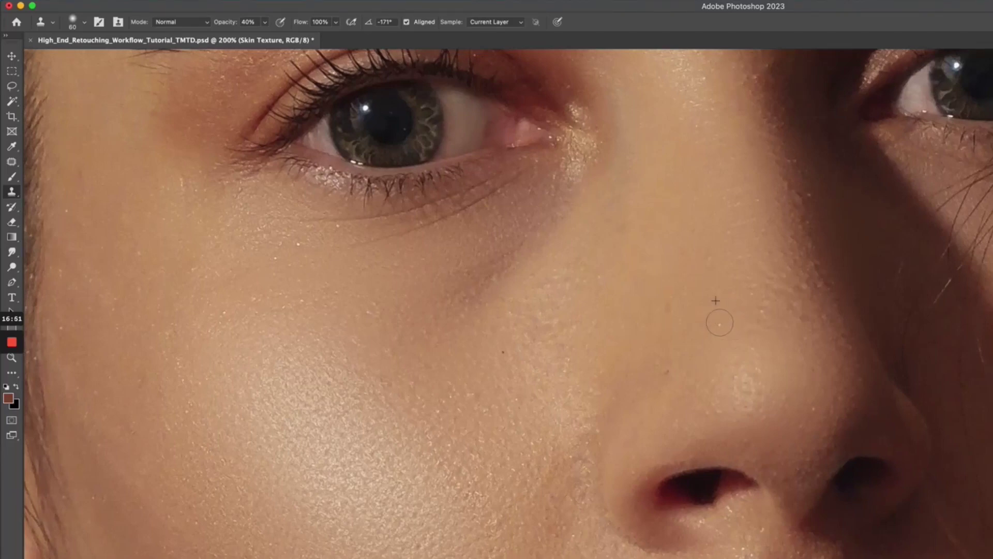
{"action": "left_click", "coordinate": [720, 327]}
- Clone out the bright specks between the eyebrows and on the upper eyelid with a 45-pixel brush
{"action": "scroll", "coordinate": [734, 264], "scroll_direction": "up", "scroll_amount": 5}
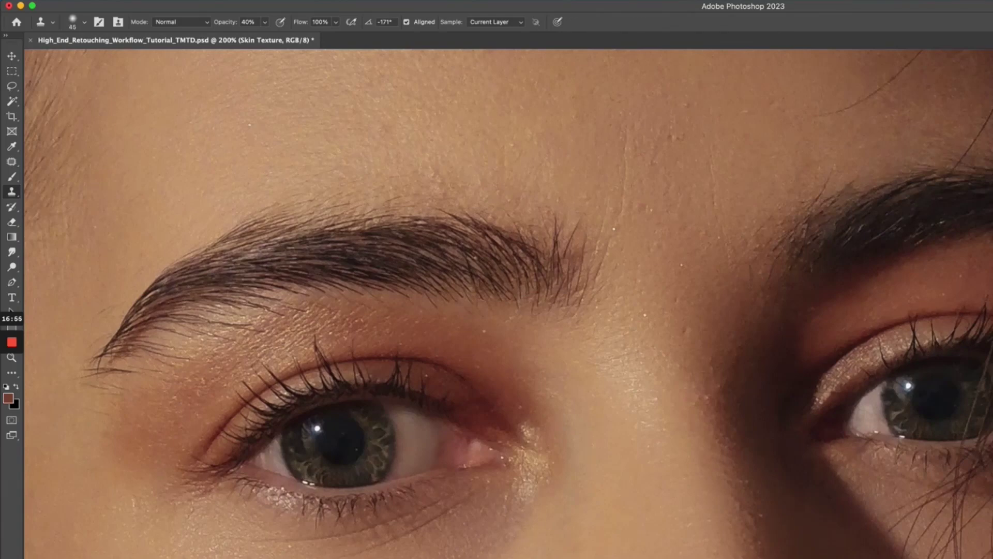
{"action": "left_click", "coordinate": [654, 303], "text": "alt"}
{"action": "left_click", "coordinate": [645, 313]}
{"action": "left_click", "coordinate": [615, 229]}
{"action": "left_click_drag", "start_coordinate": [490, 337], "coordinate": [490, 333]}
- Sample clean forehead texture and clone it over the small bumps in the middle of the forehead
{"action": "scroll", "coordinate": [621, 417], "scroll_direction": "up", "scroll_amount": 10}
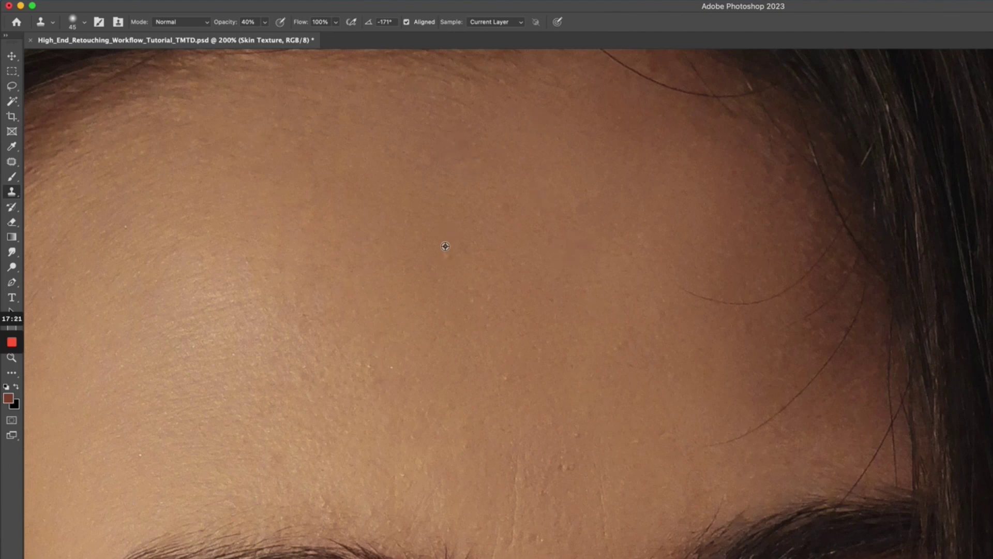
{"action": "left_click", "coordinate": [507, 276], "text": "alt"}
{"action": "left_click_drag", "start_coordinate": [561, 463], "coordinate": [557, 456]}
{"action": "left_click", "coordinate": [520, 368], "text": "alt"}
{"action": "left_click_drag", "start_coordinate": [512, 377], "coordinate": [509, 380]}
- Clone smooth skin texture over the vertical lines on the forehead just above the gap between the eyebrows
{"action": "scroll", "coordinate": [573, 463], "scroll_direction": "down", "scroll_amount": 6}
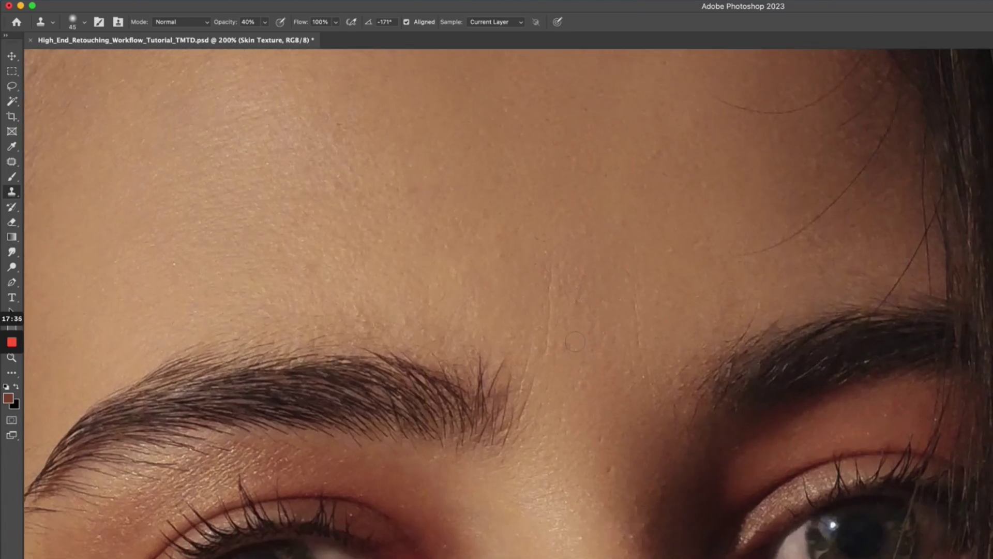
{"action": "left_click", "coordinate": [523, 279]}
{"action": "left_click_drag", "start_coordinate": [544, 302], "coordinate": [527, 318]}
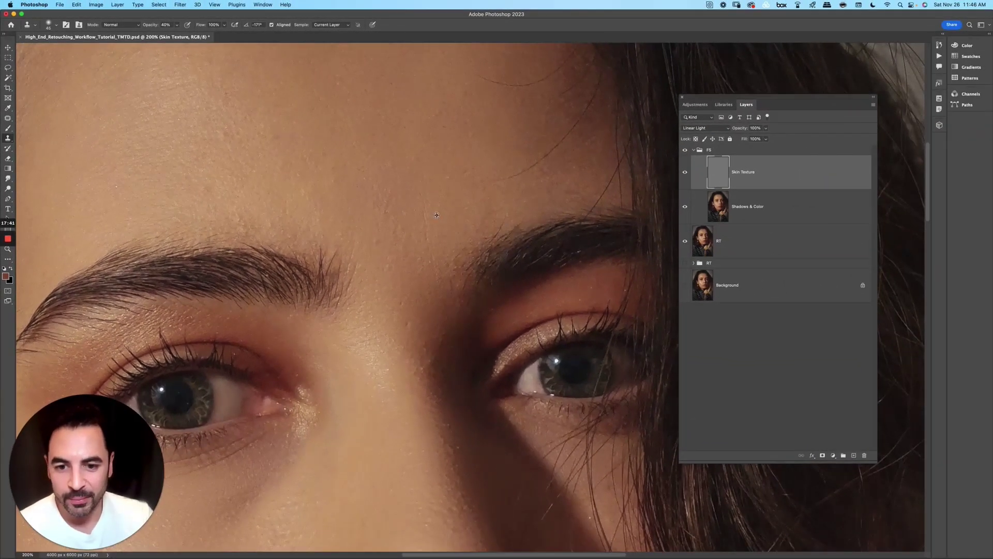
- Clone away the bumps on the chin and below the lower lip, and clean up the rough texture beside the mouth corner
{"action": "scroll", "coordinate": [444, 225], "scroll_direction": "down", "scroll_amount": 5}
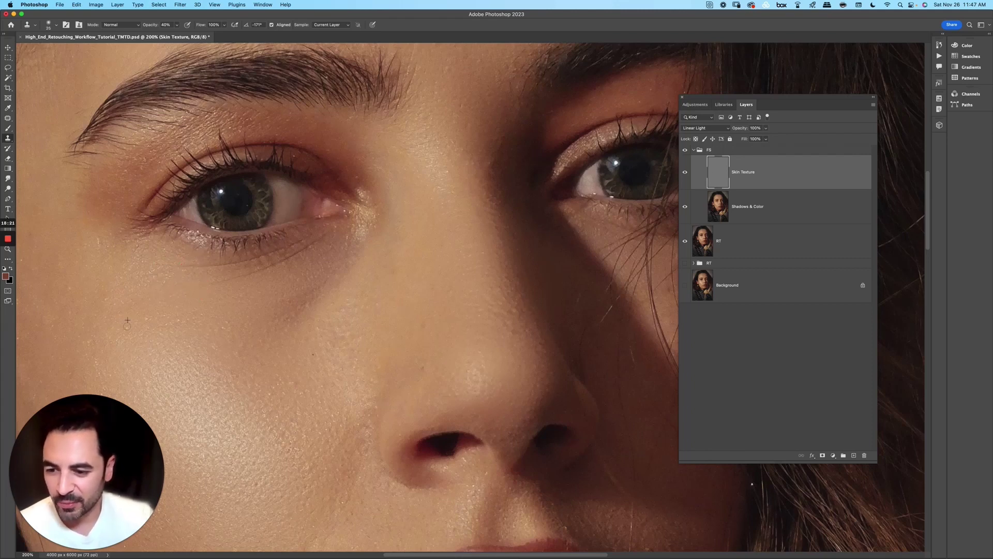
{"action": "key", "text": "super+minus"}
{"action": "key", "text": "super+minus"}
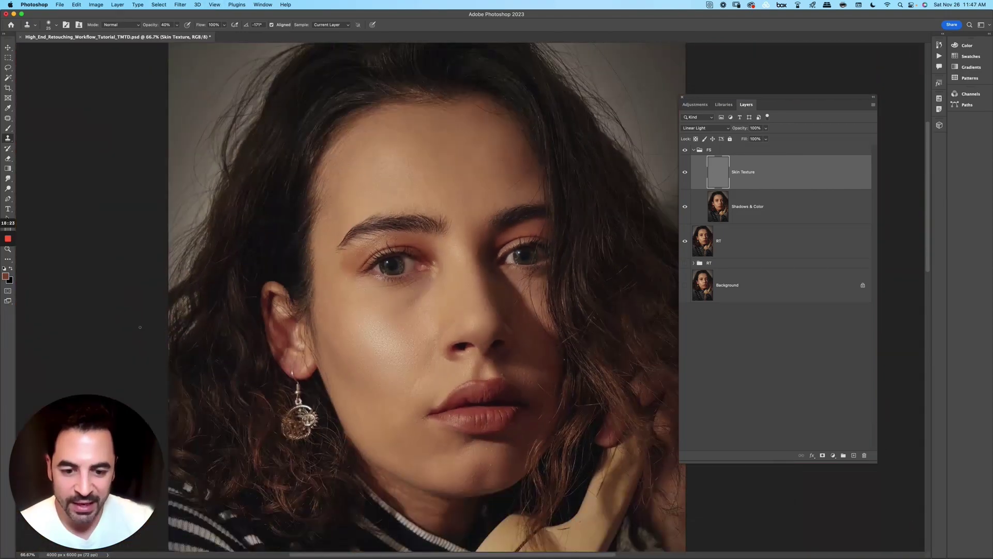
{"action": "left_click_drag", "start_coordinate": [462, 371], "coordinate": [436, 340]}
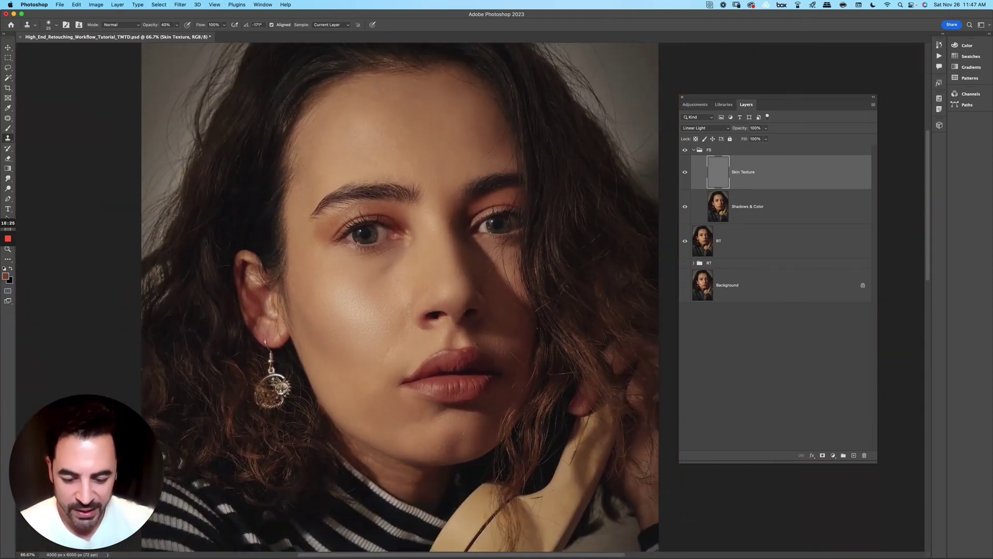
{"action": "key", "text": "super+plus"}
{"action": "key", "text": "super+plus"}
{"action": "scroll", "coordinate": [485, 253], "scroll_direction": "down", "scroll_amount": 10}
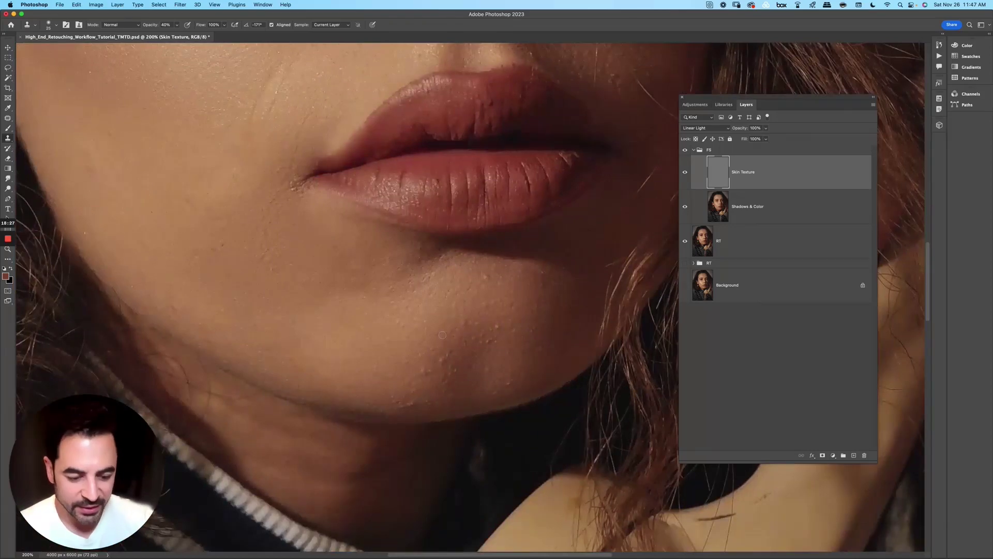
{"action": "left_click_drag", "start_coordinate": [459, 237], "coordinate": [466, 237]}
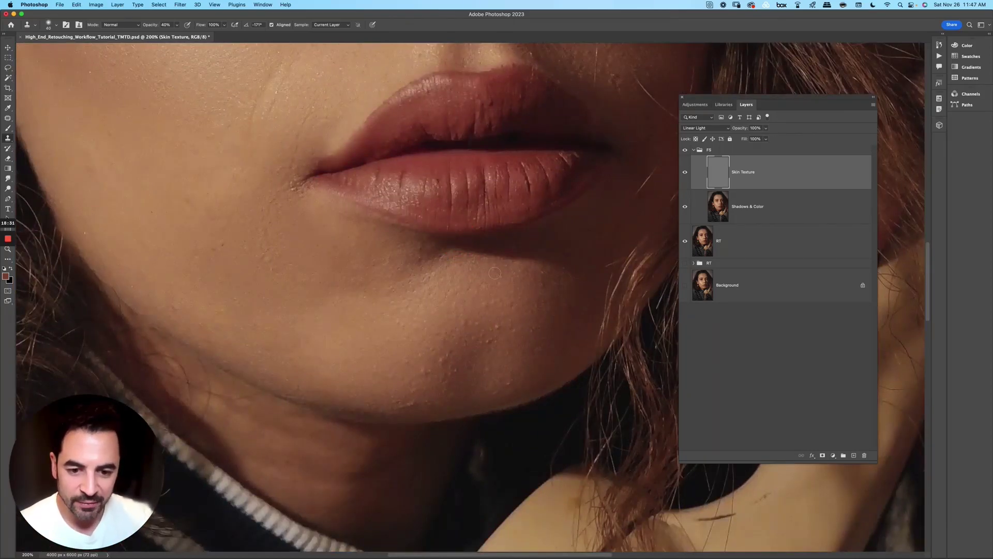
{"action": "mouse_move", "coordinate": [499, 328]}
{"action": "left_mouse_down"}
{"action": "mouse_move", "coordinate": [462, 329]}
{"action": "mouse_move", "coordinate": [479, 342]}
{"action": "left_mouse_up"}
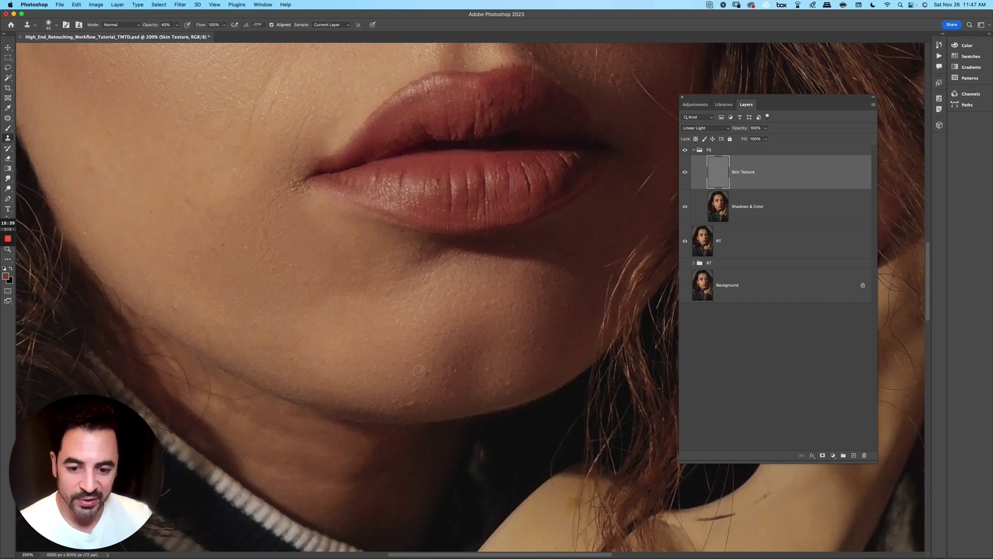
{"action": "mouse_move", "coordinate": [431, 370]}
{"action": "left_mouse_down"}
{"action": "mouse_move", "coordinate": [395, 395]}
{"action": "mouse_move", "coordinate": [413, 399]}
{"action": "mouse_move", "coordinate": [404, 403]}
{"action": "mouse_move", "coordinate": [407, 388]}
{"action": "mouse_move", "coordinate": [390, 397]}
{"action": "mouse_move", "coordinate": [460, 359]}
{"action": "mouse_move", "coordinate": [443, 390]}
{"action": "left_mouse_up"}
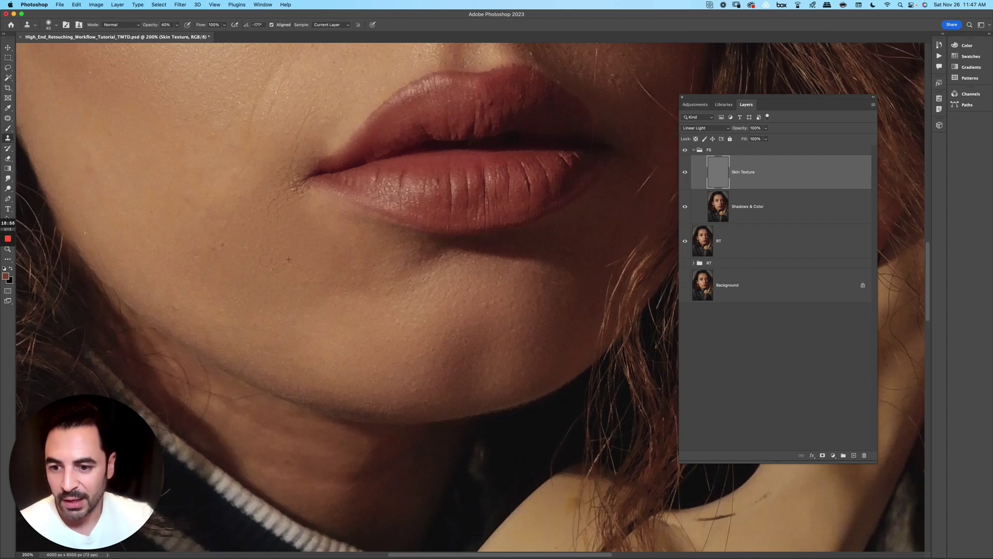
{"action": "left_click_drag", "start_coordinate": [296, 203], "coordinate": [307, 244]}
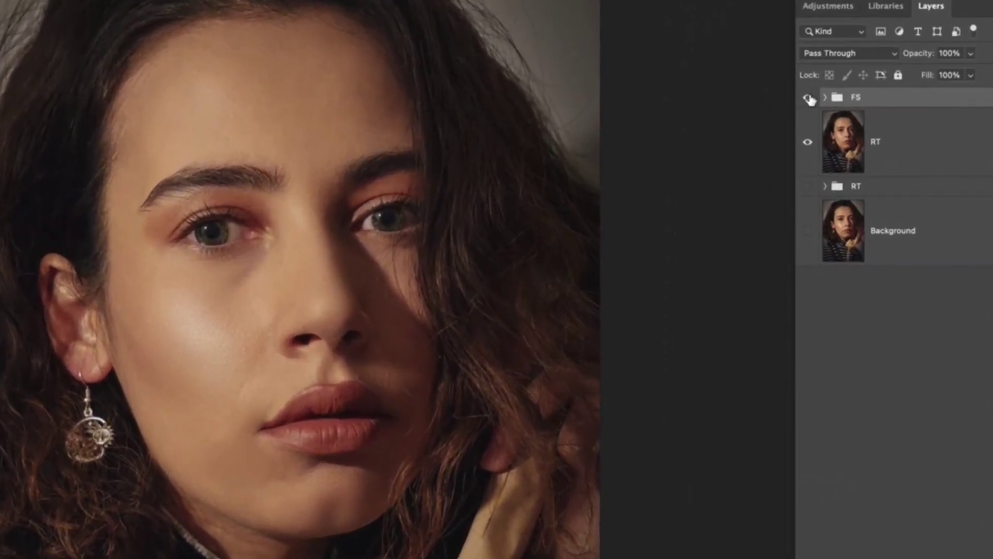
- Toggle the visibility of the FS group to compare the face before and after the texture cleanup
{"action": "left_click", "coordinate": [808, 100]}
{"action": "left_click", "coordinate": [810, 101]}
{"action": "left_click", "coordinate": [808, 100]}
{"action": "left_click", "coordinate": [809, 100]}
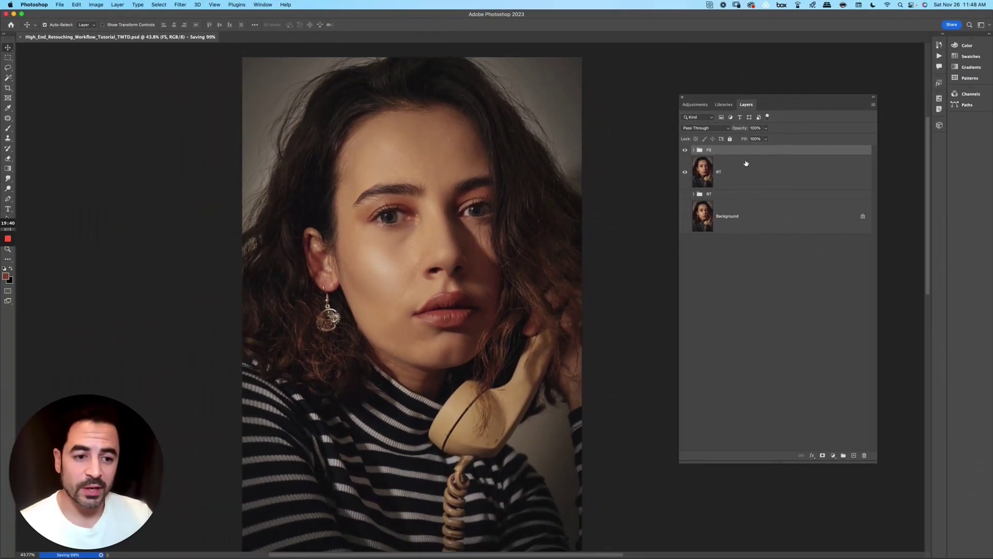
- Group the FS group together with the RT layer and name the new group RETOUCHED
{"action": "left_click", "coordinate": [789, 149]}
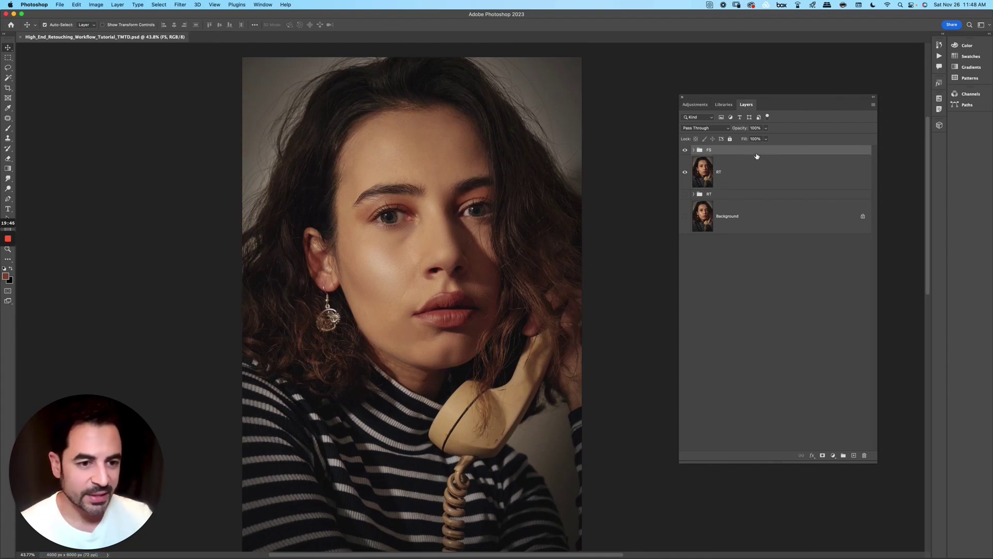
{"action": "left_click", "coordinate": [755, 180], "text": "shift"}
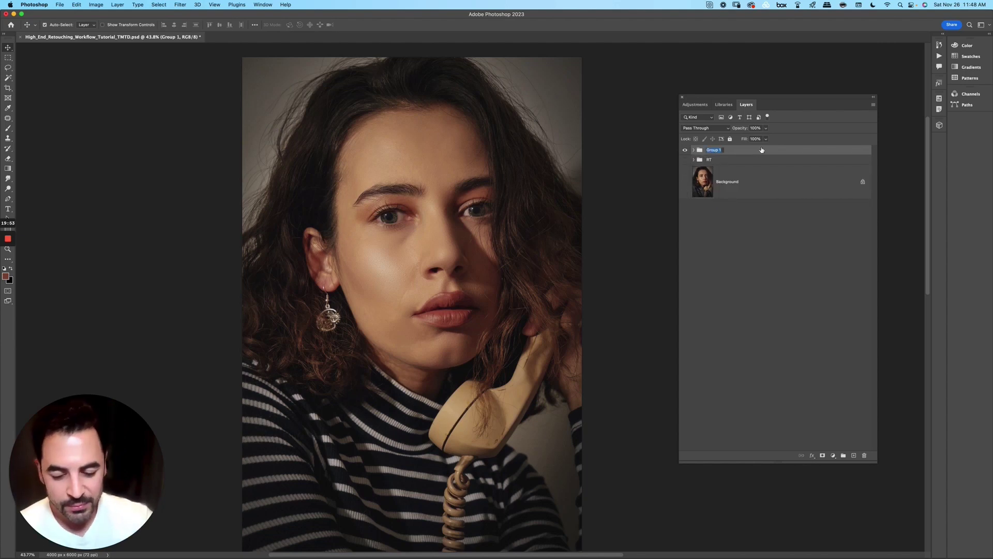
{"action": "type", "text": "RETOU"}
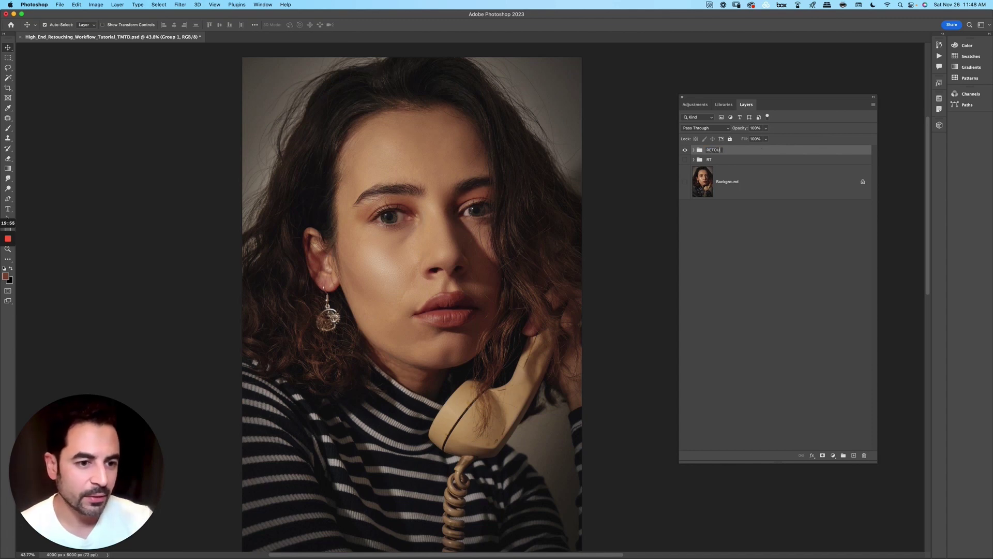
{"action": "type", "text": "CHED"}
{"action": "key", "text": "Return"}
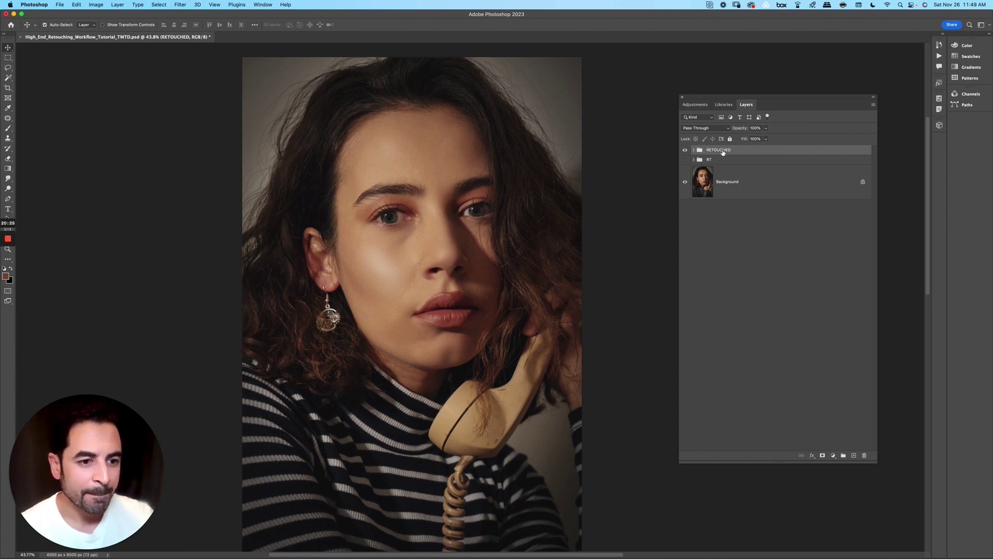
- Rename the RETOUCHED group to RT 2
{"action": "double_click", "coordinate": [719, 149]}
{"action": "type", "text": "RT 2"}
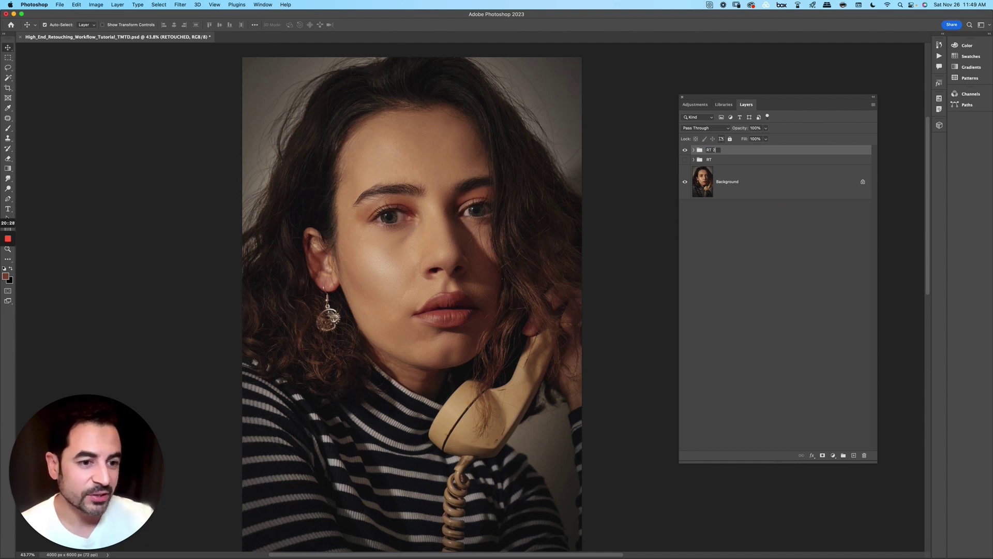
{"action": "key", "text": "Return"}
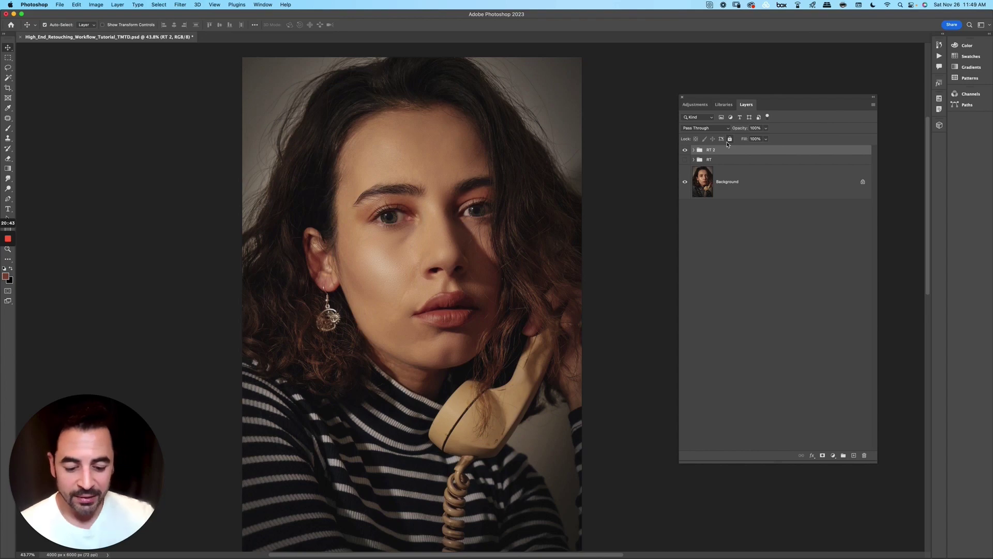
- Create a layer named D&B clipped to the RT 2 group, with a Gray colour label, Overlay mode and 50% gray fill
{"action": "left_click", "coordinate": [8, 189]}
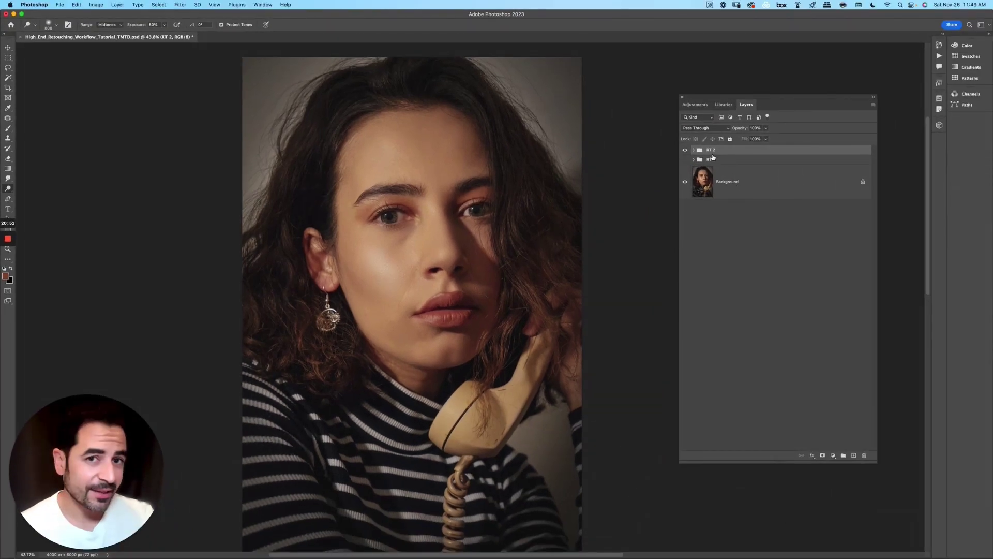
{"action": "left_click", "coordinate": [437, 142]}
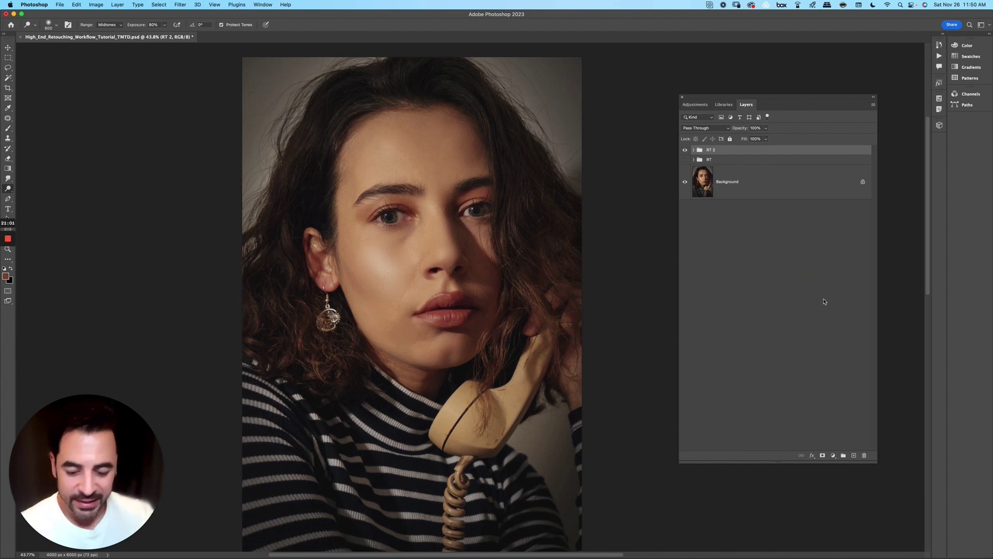
{"action": "left_click", "coordinate": [854, 456], "text": "alt"}
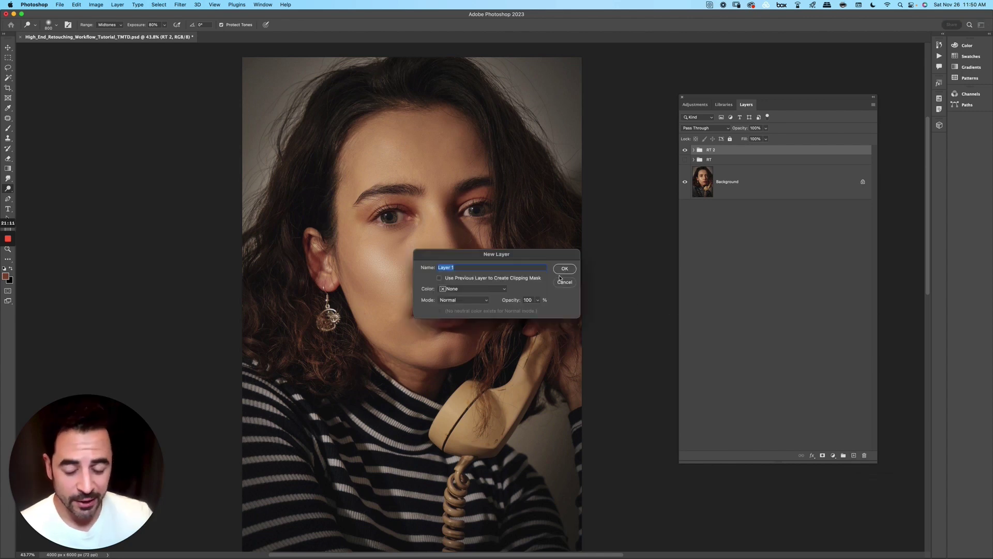
{"action": "type", "text": "D&B"}
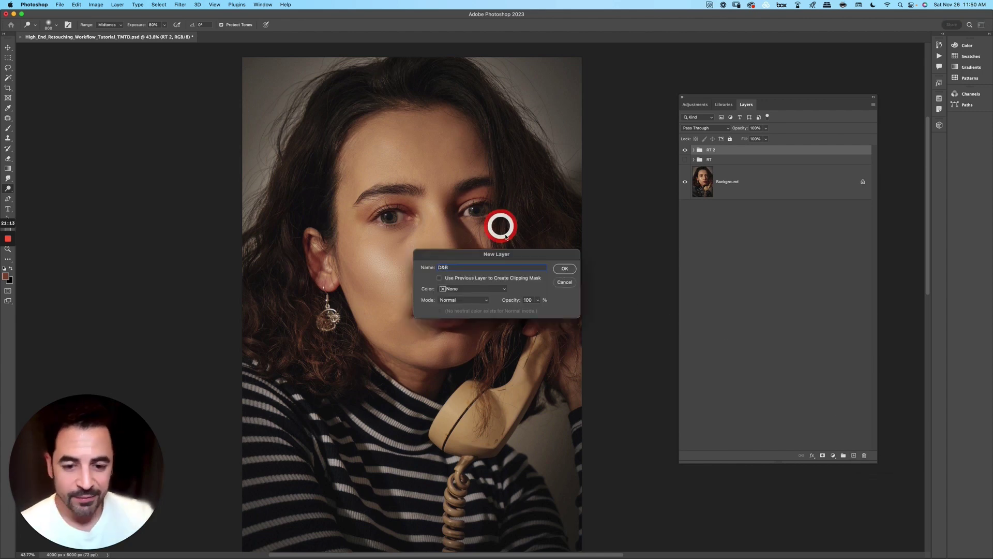
{"action": "left_click", "coordinate": [479, 279]}
{"action": "left_click_drag", "start_coordinate": [496, 257], "coordinate": [464, 217]}
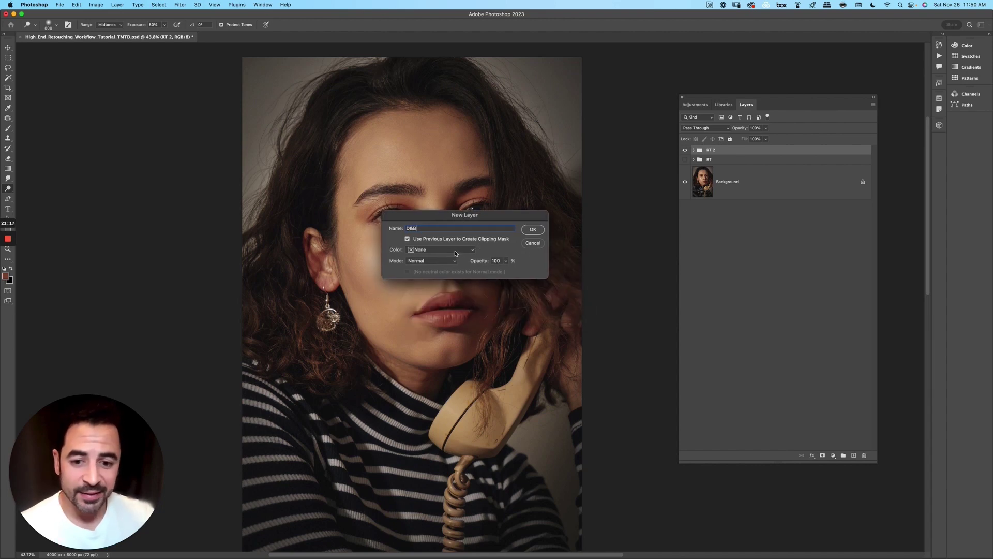
{"action": "left_click", "coordinate": [465, 251]}
{"action": "left_click", "coordinate": [429, 301]}
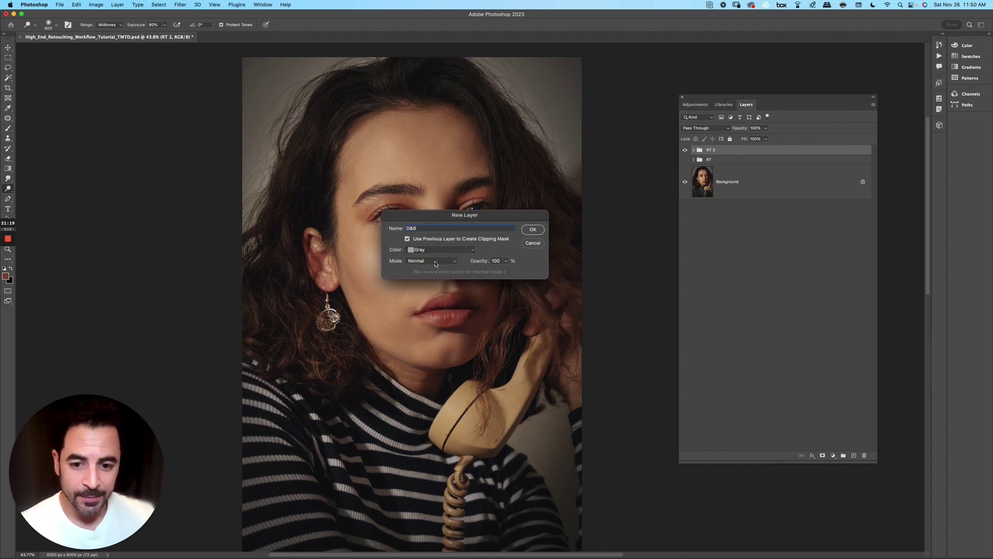
{"action": "left_click", "coordinate": [434, 261]}
{"action": "left_click", "coordinate": [429, 372]}
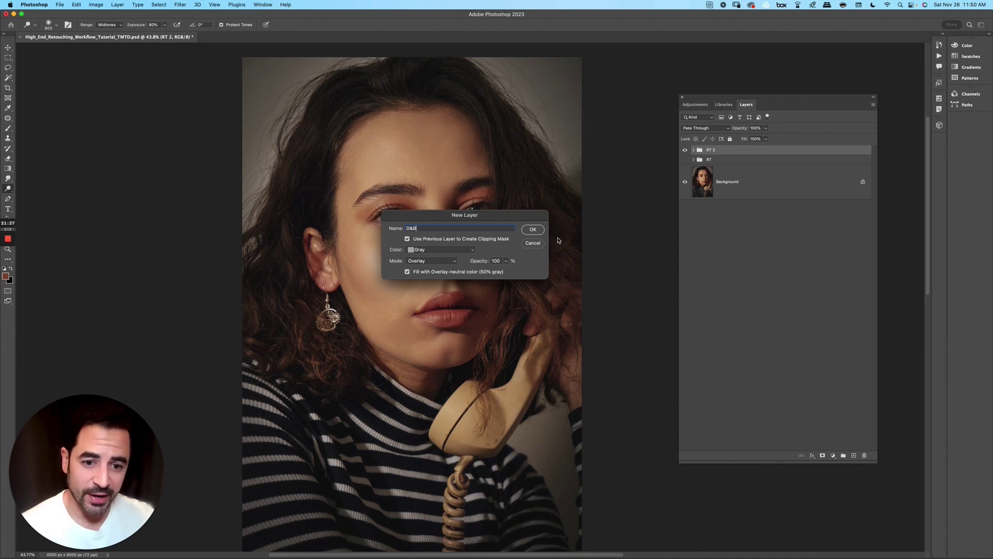
{"action": "left_click", "coordinate": [534, 231]}
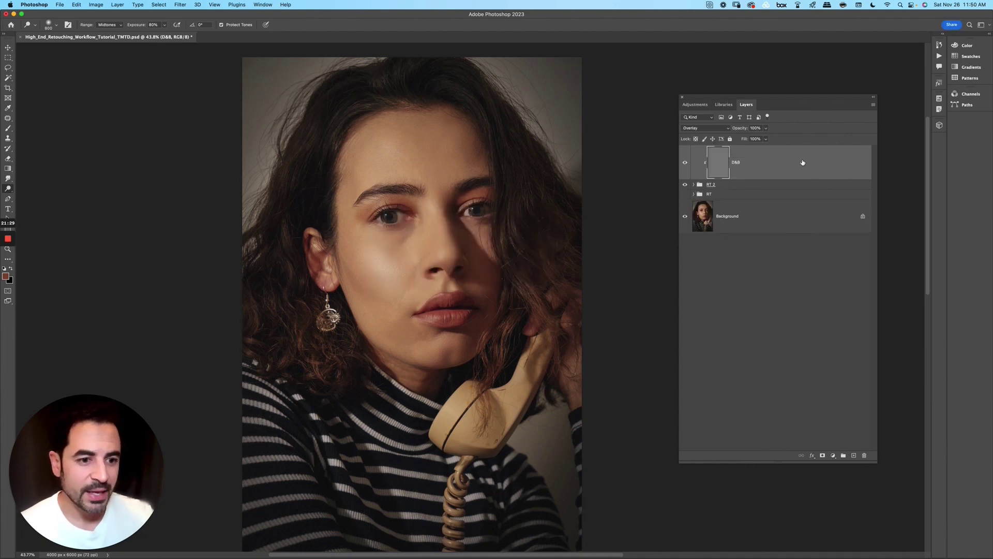
- Choose the Brush tool for the D&B layer and adjust its tip to a medium-sized soft brush for dodging and burning
{"action": "key", "text": "super+plus"}
{"action": "left_click_drag", "start_coordinate": [463, 220], "coordinate": [476, 275]}
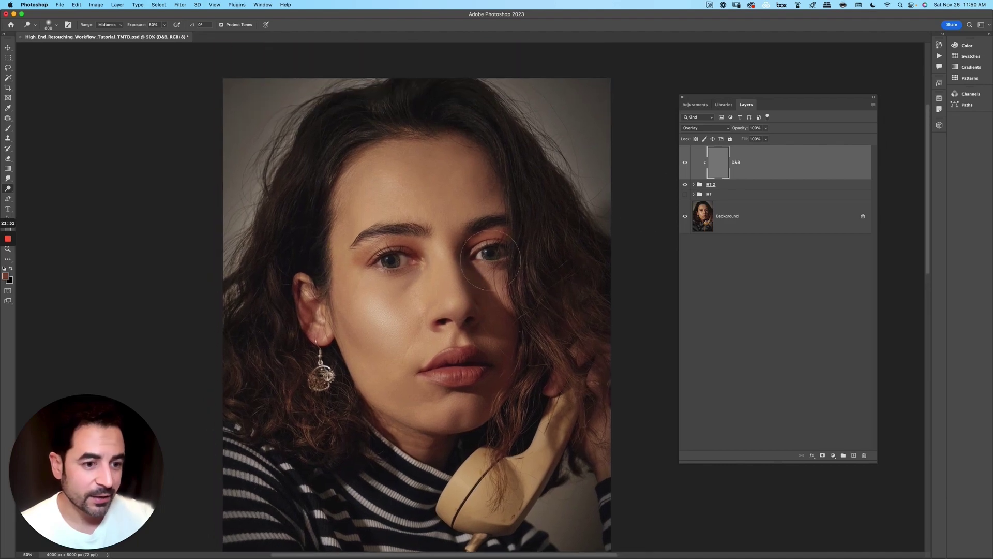
{"action": "left_click", "coordinate": [701, 185]}
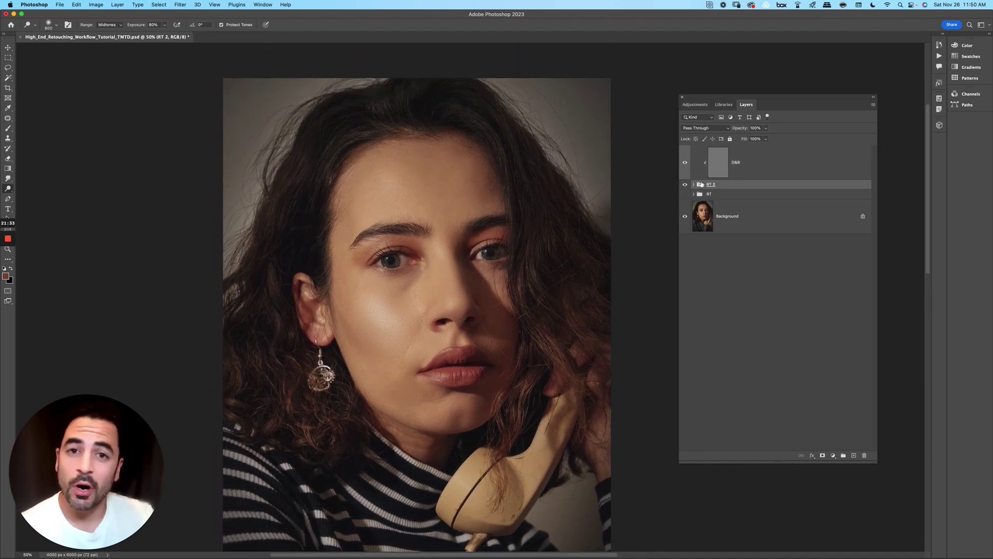
{"action": "left_click", "coordinate": [745, 156]}
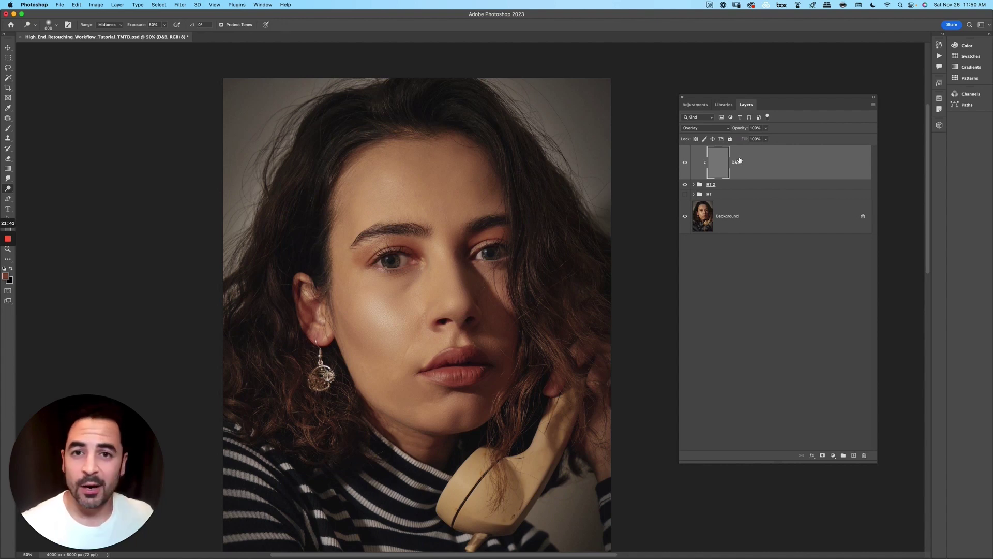
{"action": "key", "text": "b"}
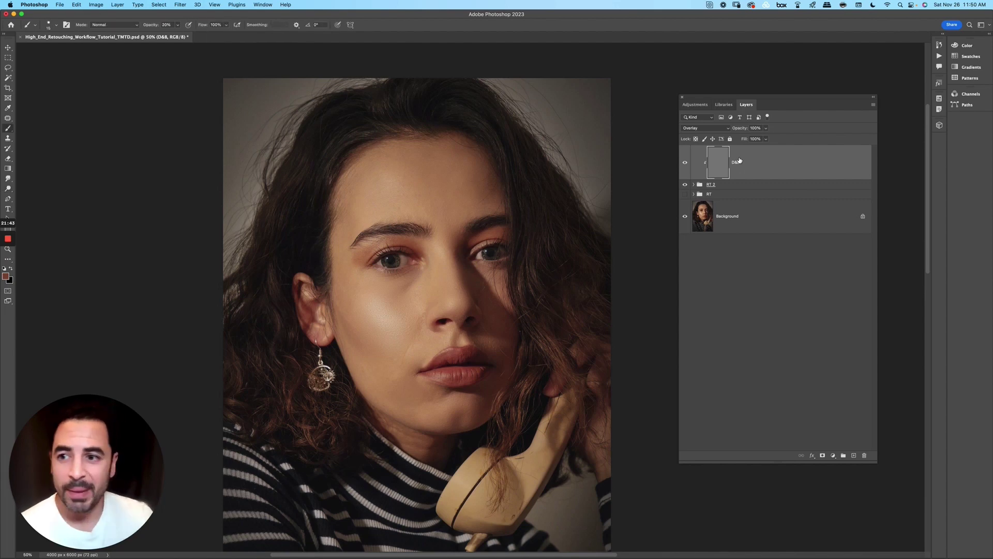
{"action": "left_click", "coordinate": [342, 114]}
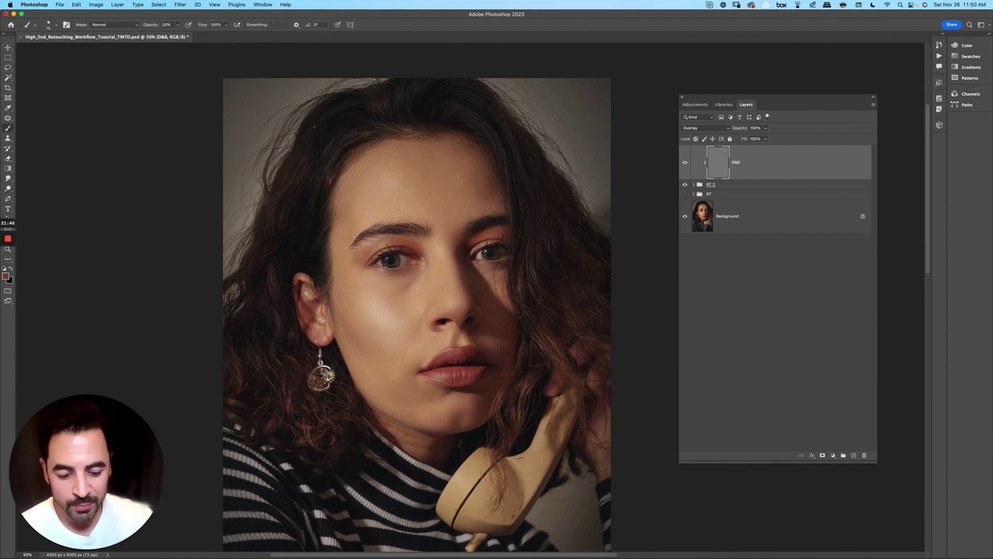
{"action": "key", "text": "bracketright"}
{"action": "key", "text": "bracketright"}
{"action": "key", "text": "bracketright"}
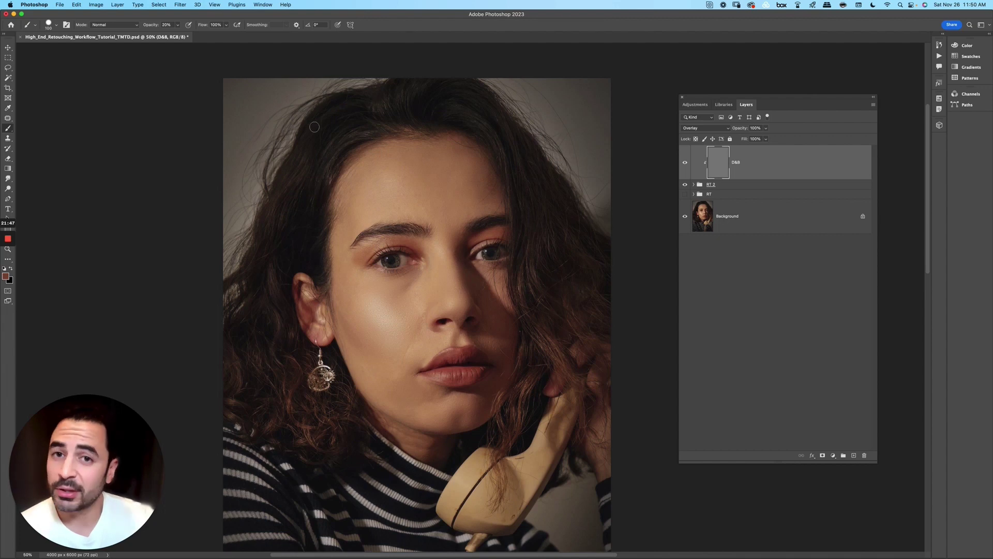
{"action": "key", "text": "bracketright"}
{"action": "key", "text": "bracketright"}
{"action": "key", "text": "bracketright"}
{"action": "key", "text": "bracketright"}
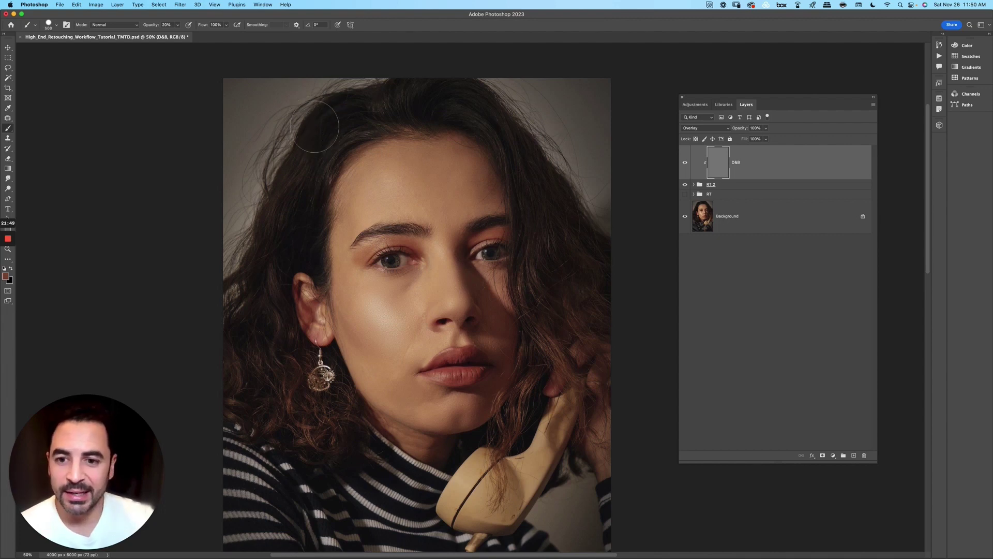
{"action": "key", "text": "bracketleft"}
{"action": "key", "text": "bracketleft"}
{"action": "key", "text": "bracketleft"}
{"action": "key", "text": "bracketleft"}
{"action": "key", "text": "bracketleft"}
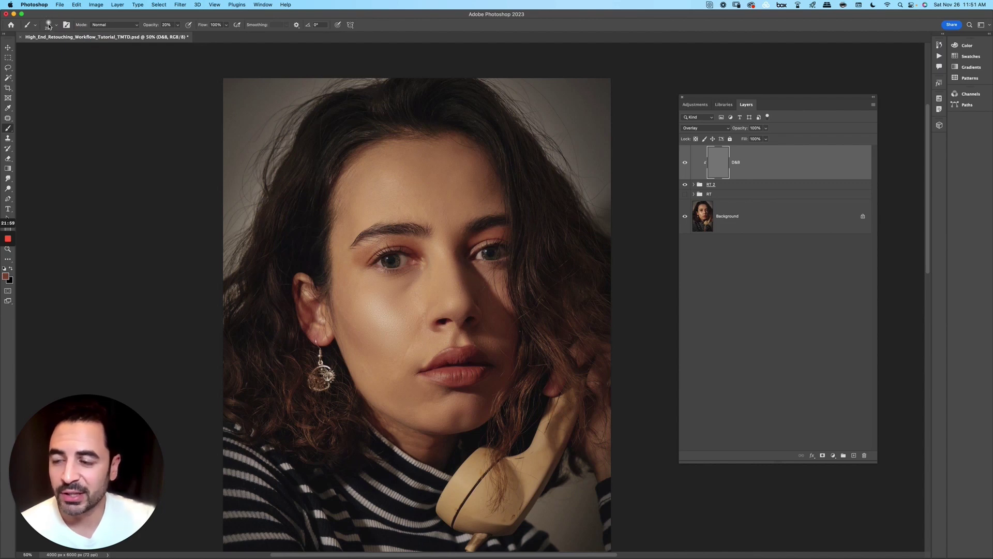
- Set the brush flow to 41% and make white the foreground colour
{"action": "left_click", "coordinate": [228, 27]}
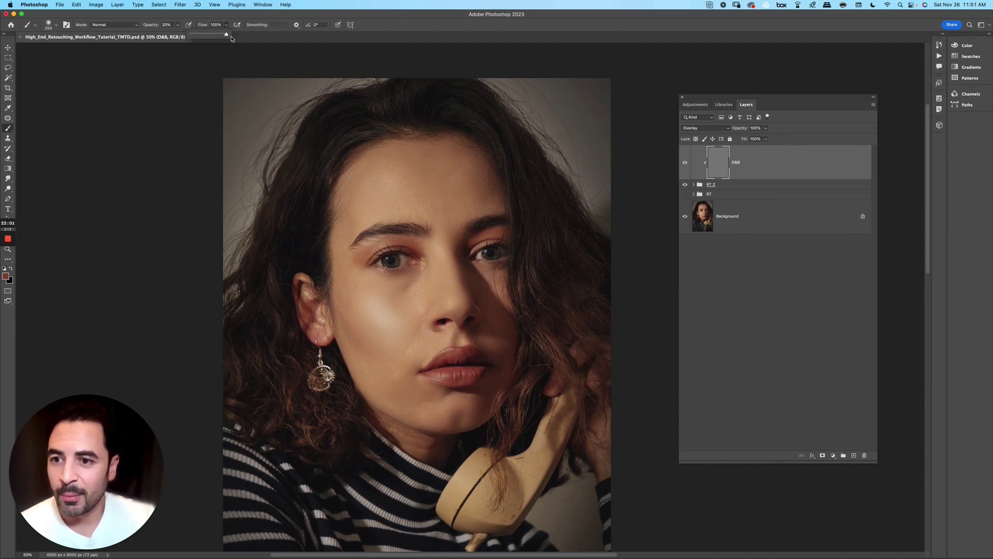
{"action": "left_click_drag", "start_coordinate": [228, 35], "coordinate": [206, 36]}
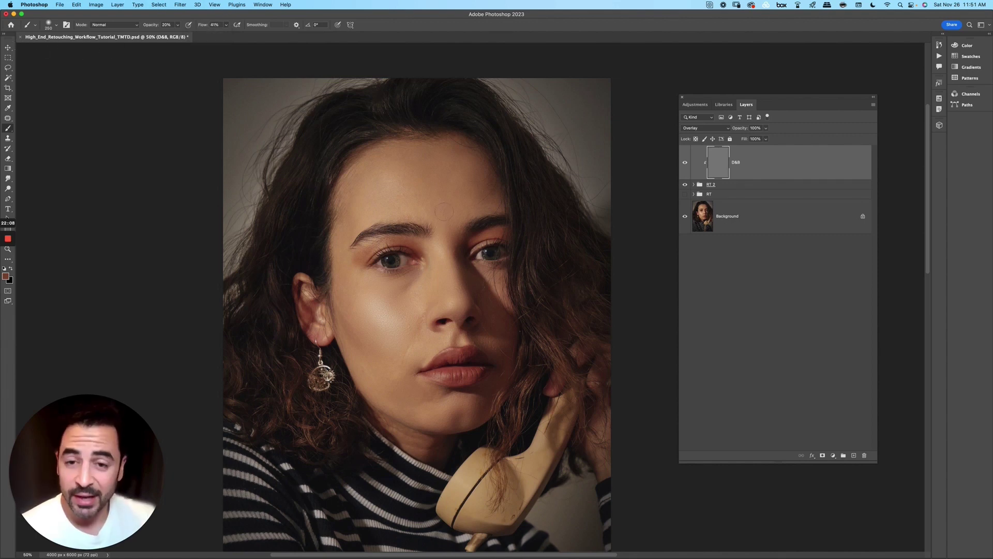
{"action": "key", "text": "d"}
{"action": "key", "text": "x"}
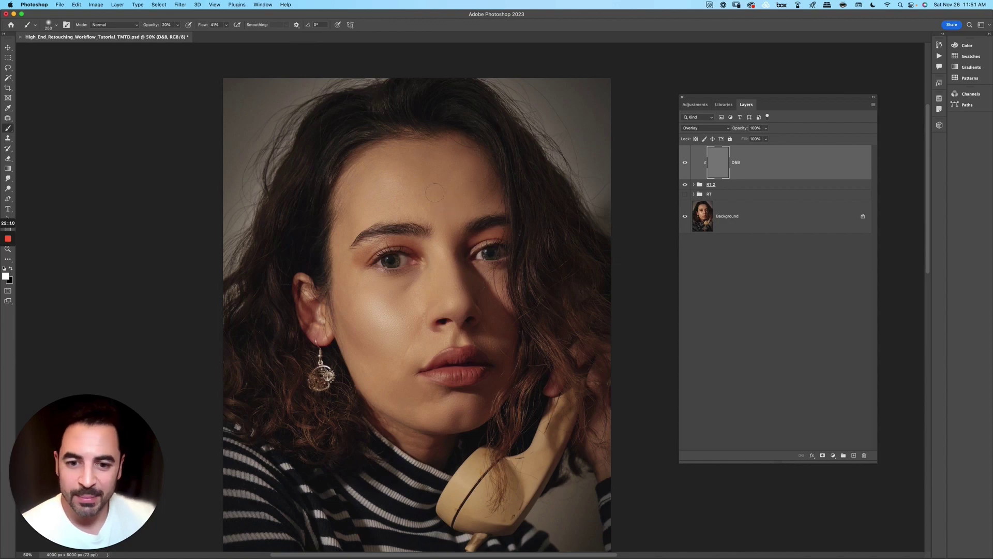
- Reduce the brush size for facial details and set its opacity to 10% and flow to 13%
{"action": "key", "text": "super+1"}
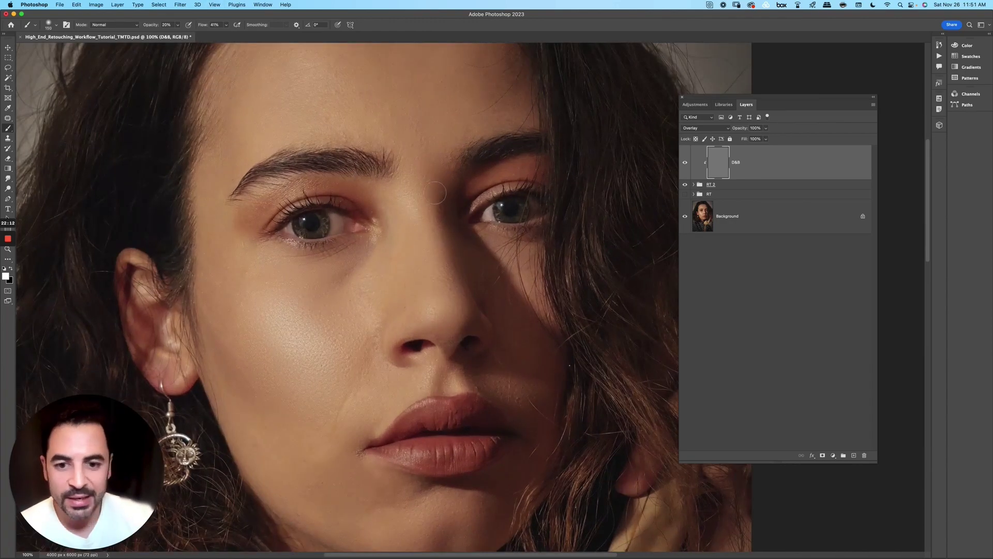
{"action": "scroll", "coordinate": [435, 195], "scroll_direction": "left", "scroll_amount": 3}
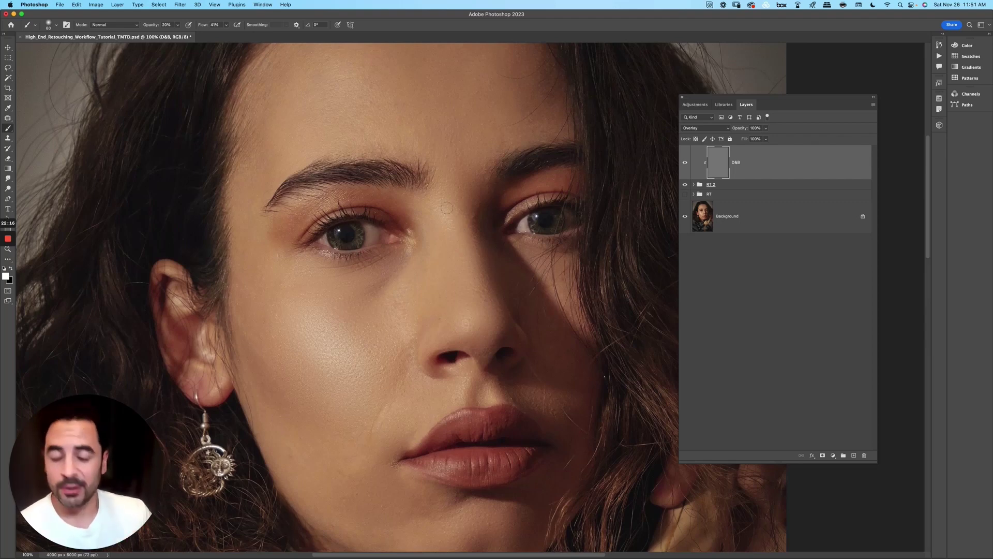
{"action": "left_click", "coordinate": [446, 207]}
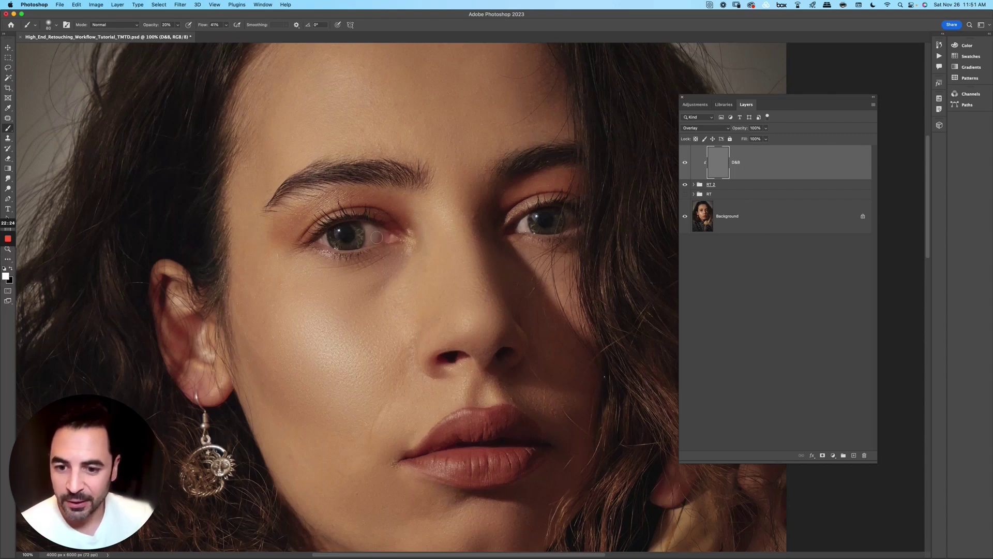
{"action": "key", "text": "1"}
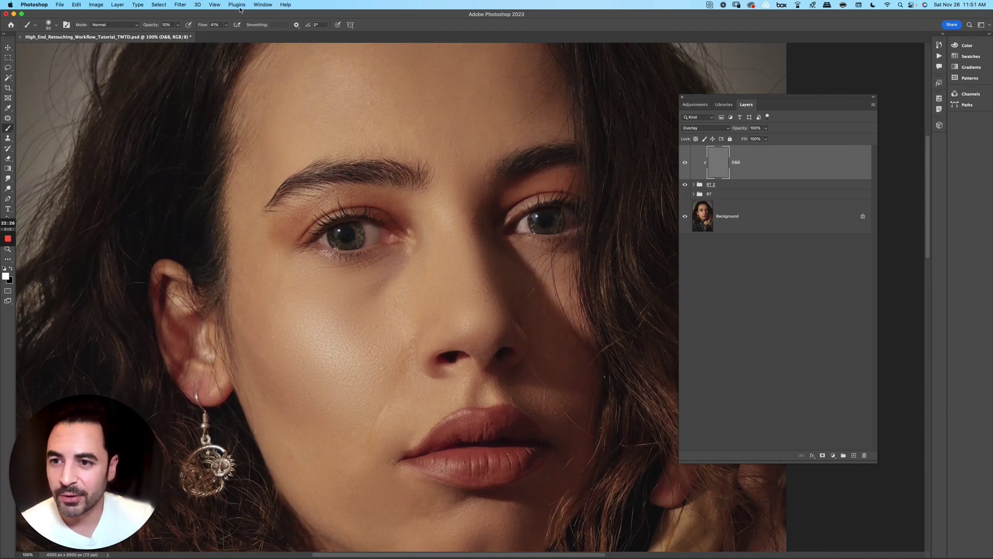
{"action": "left_click_drag", "start_coordinate": [226, 25], "coordinate": [217, 35]}
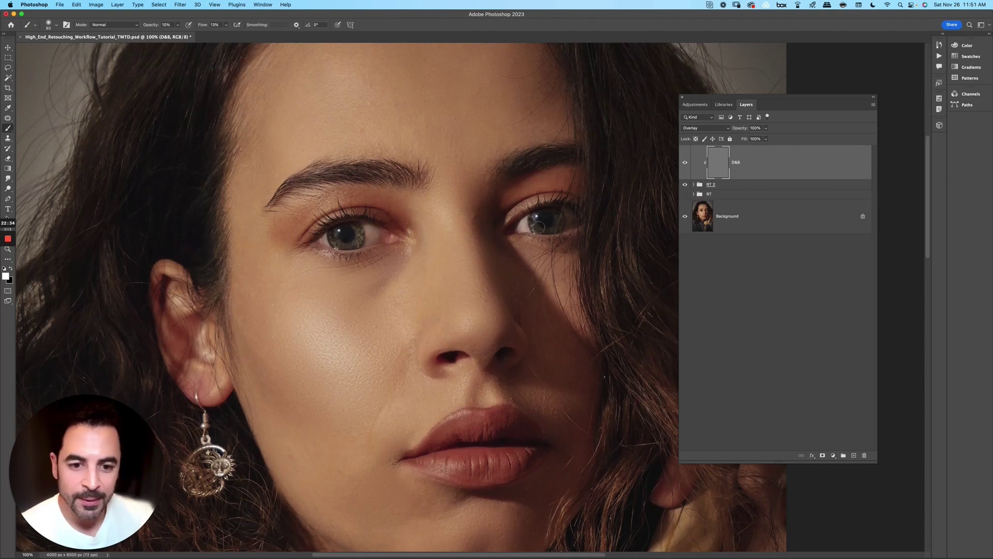
- Dodge the iris of the shaded eye, the nose tip and the lower lip with white on the D&B layer
{"action": "left_click_drag", "start_coordinate": [538, 226], "coordinate": [561, 218]}
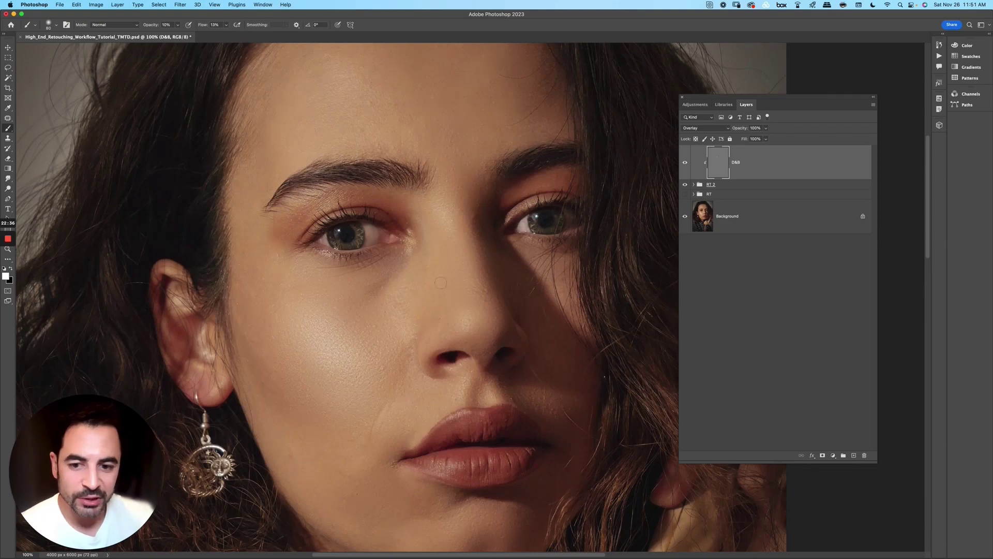
{"action": "scroll", "coordinate": [440, 283], "scroll_direction": "down", "scroll_amount": 5}
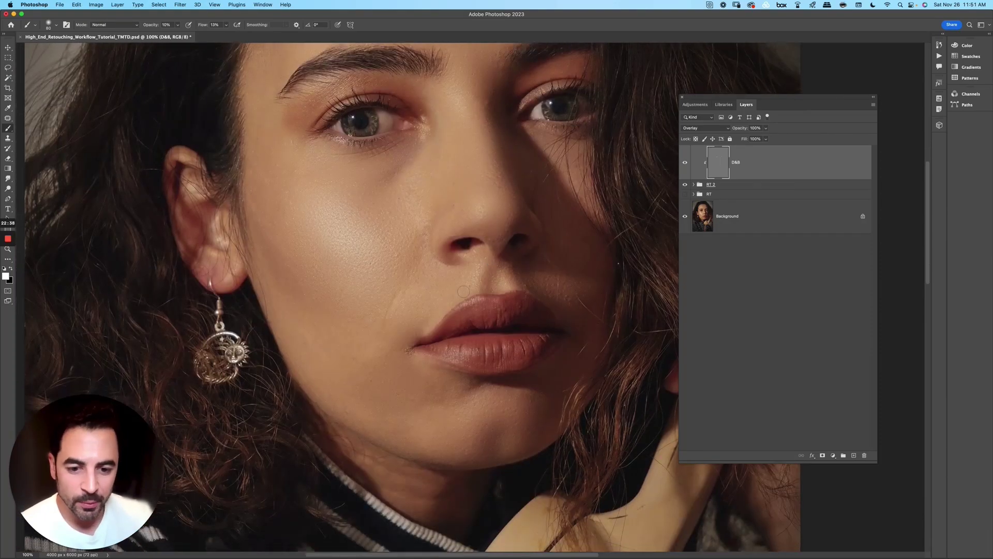
{"action": "left_click", "coordinate": [486, 204]}
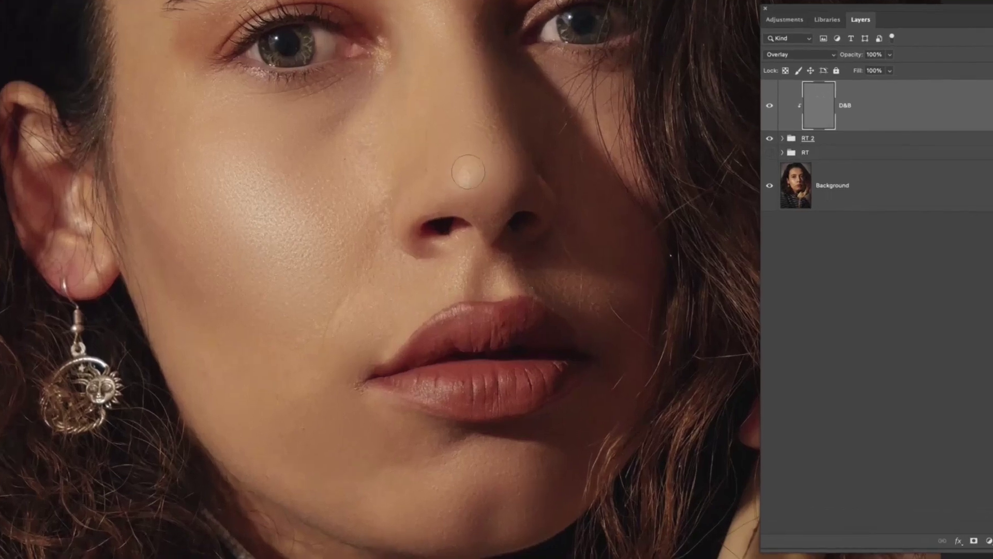
{"action": "mouse_move", "coordinate": [466, 391]}
{"action": "left_mouse_down"}
{"action": "mouse_move", "coordinate": [432, 350]}
{"action": "mouse_move", "coordinate": [418, 357]}
{"action": "mouse_move", "coordinate": [485, 336]}
{"action": "mouse_move", "coordinate": [566, 340]}
{"action": "mouse_move", "coordinate": [434, 369]}
{"action": "mouse_move", "coordinate": [432, 379]}
{"action": "mouse_move", "coordinate": [480, 391]}
{"action": "mouse_move", "coordinate": [542, 379]}
{"action": "mouse_move", "coordinate": [415, 384]}
{"action": "mouse_move", "coordinate": [534, 359]}
{"action": "mouse_move", "coordinate": [432, 410]}
{"action": "left_mouse_up"}
- Brighten the telephone handset on the D&B layer with a larger soft white brush
{"action": "key", "text": "ctrl+minus"}
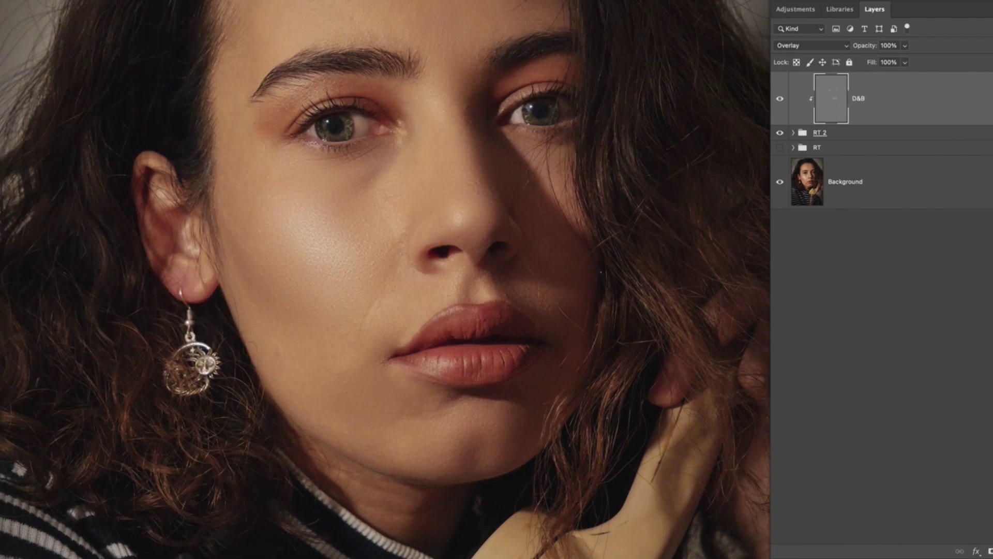
{"action": "scroll", "coordinate": [324, 414], "scroll_direction": "right", "scroll_amount": 5}
{"action": "scroll", "coordinate": [324, 414], "scroll_direction": "down", "scroll_amount": 3}
{"action": "scroll", "coordinate": [396, 333], "scroll_direction": "up", "scroll_amount": 3}
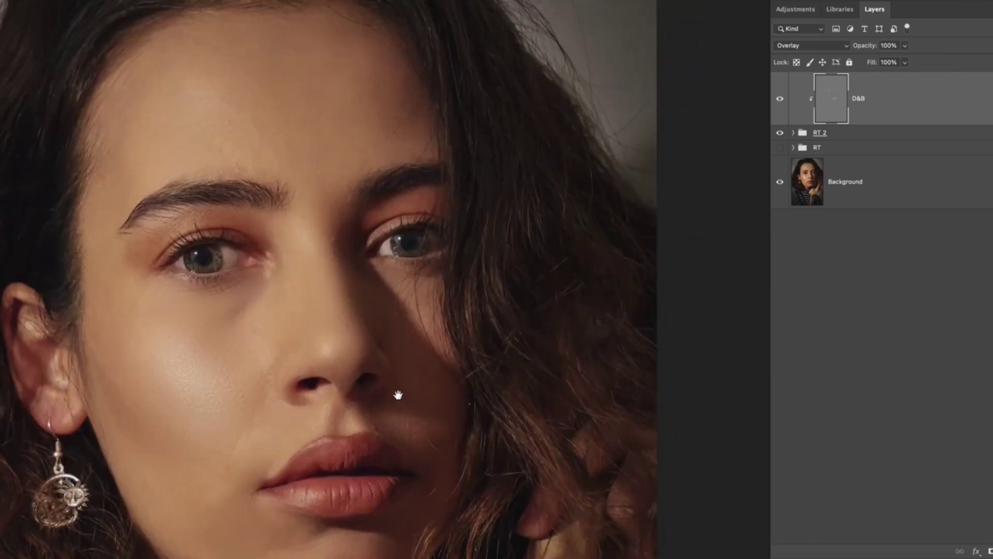
{"action": "scroll", "coordinate": [395, 394], "scroll_direction": "down", "scroll_amount": 7}
{"action": "scroll", "coordinate": [439, 295], "scroll_direction": "down", "scroll_amount": 2}
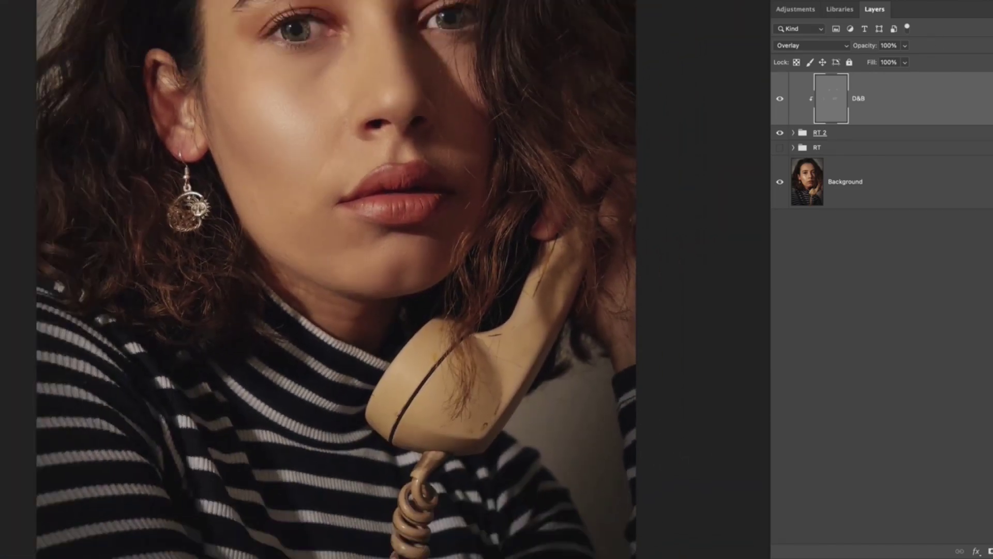
{"action": "left_click", "coordinate": [421, 317]}
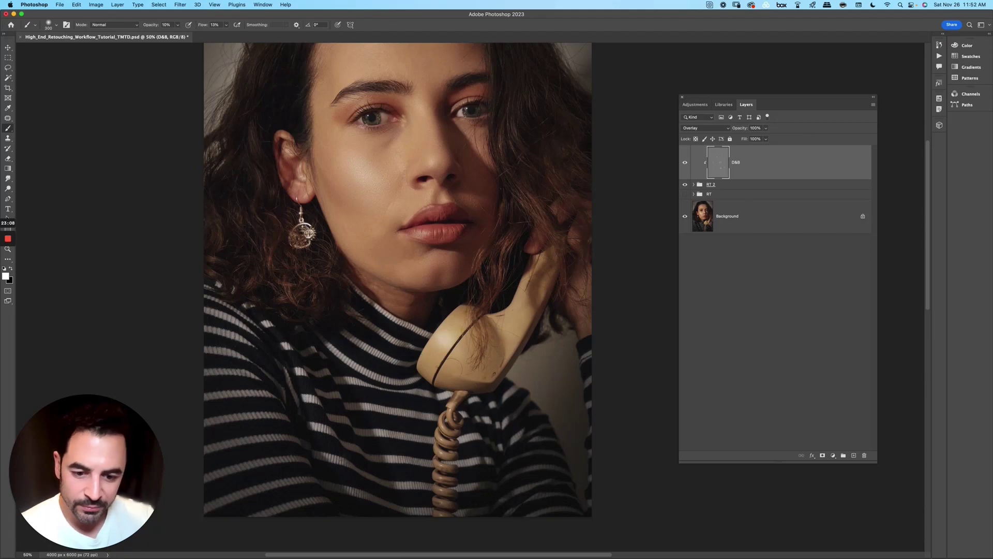
{"action": "scroll", "coordinate": [462, 396], "scroll_direction": "up", "scroll_amount": 5}
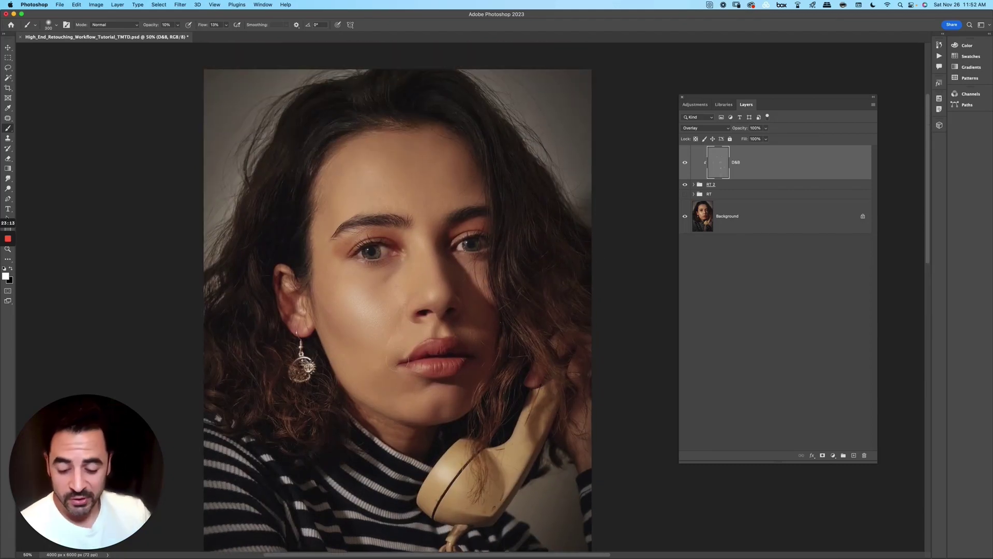
- Burn the eyebrow and eye details on the shaded side of the face with a small black brush on the D&B layer
{"action": "key", "text": "x"}
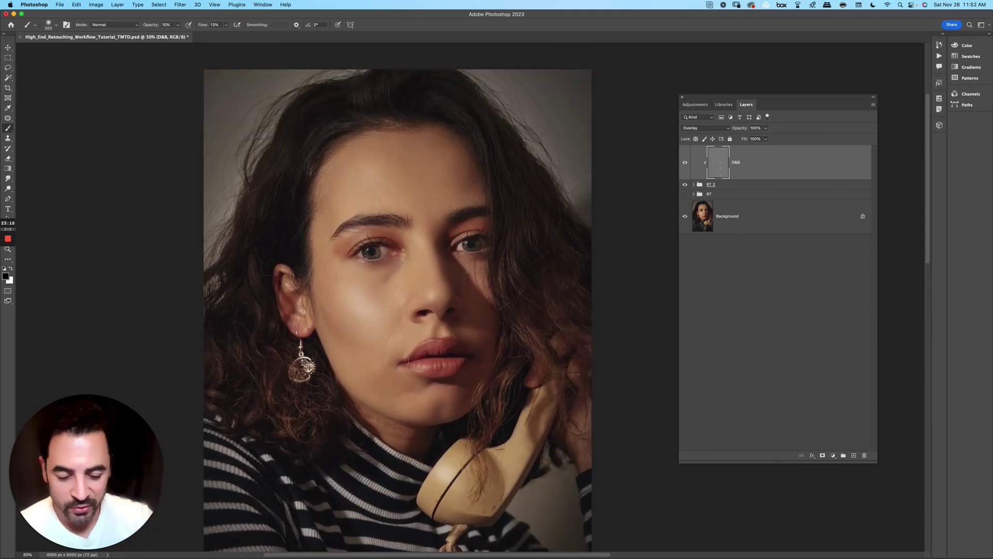
{"action": "left_click_drag", "start_coordinate": [492, 215], "coordinate": [464, 213]}
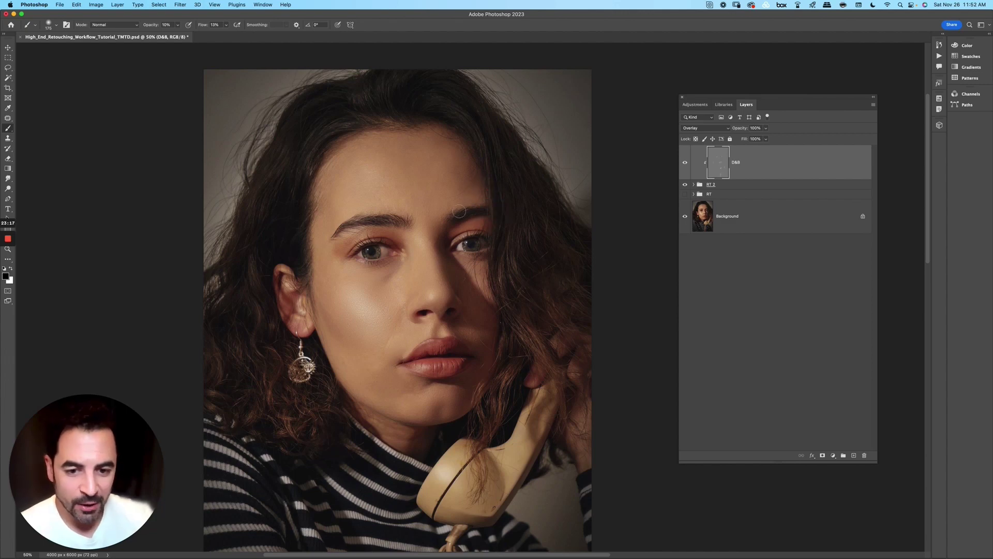
{"action": "key", "text": "super+plus"}
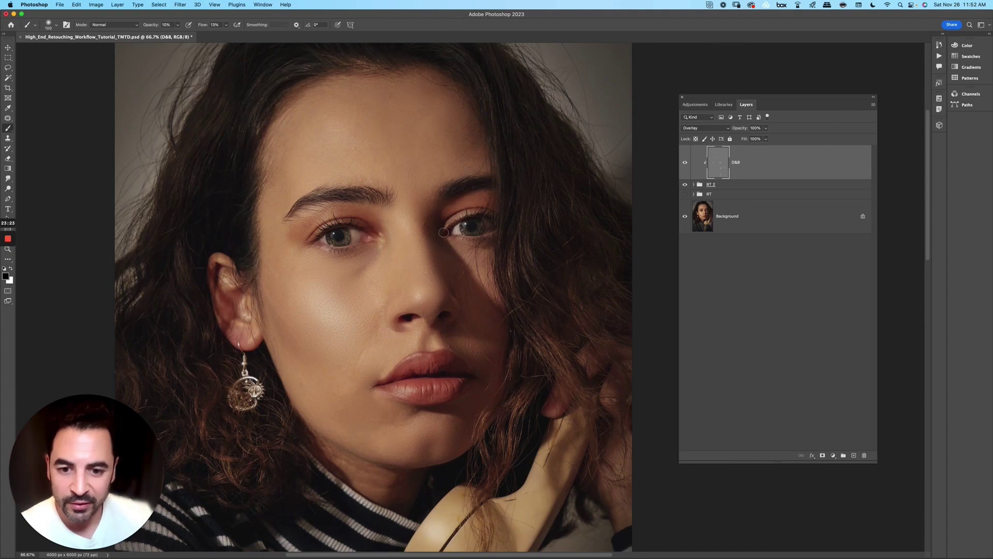
{"action": "key", "text": "bracketleft"}
{"action": "key", "text": "super+plus"}
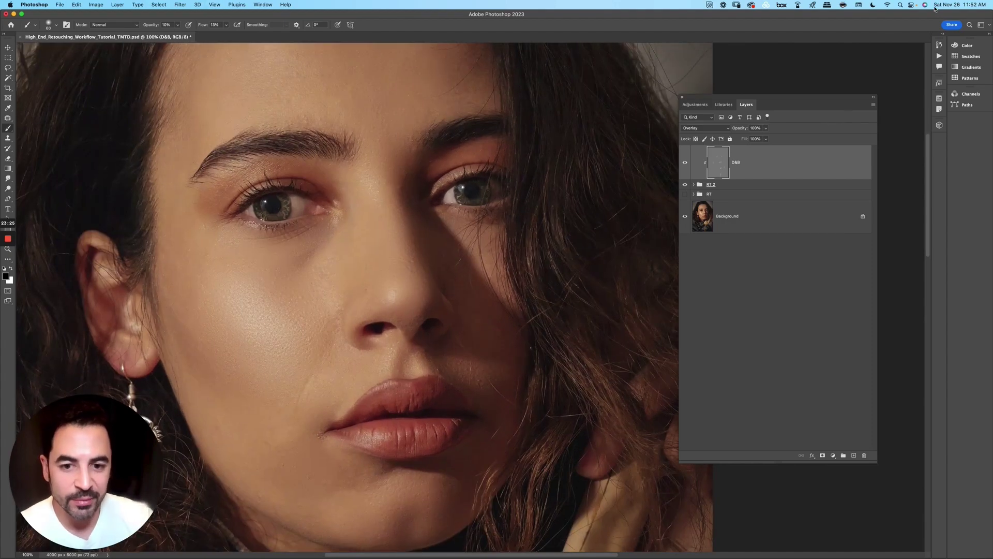
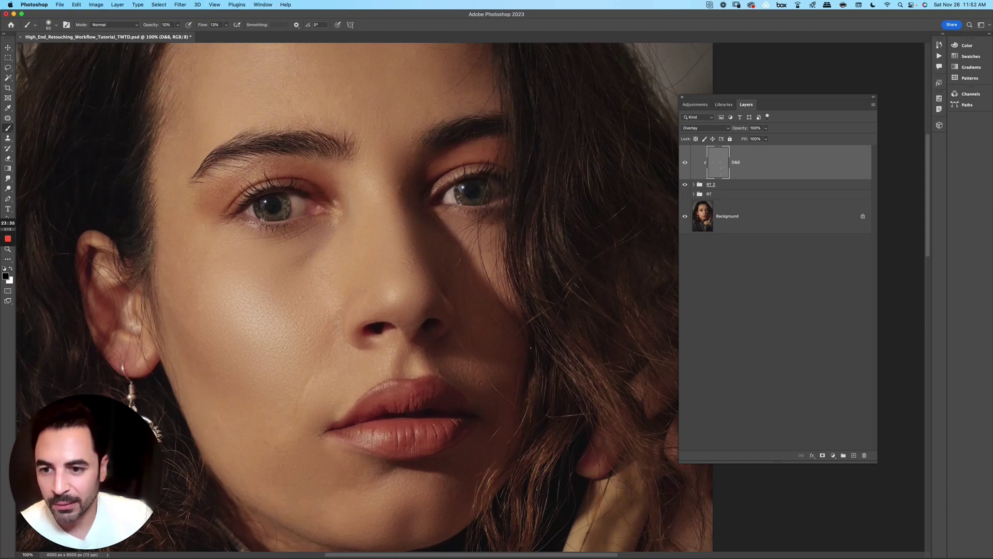
{"action": "scroll", "coordinate": [310, 258], "scroll_direction": "down", "scroll_amount": 4}
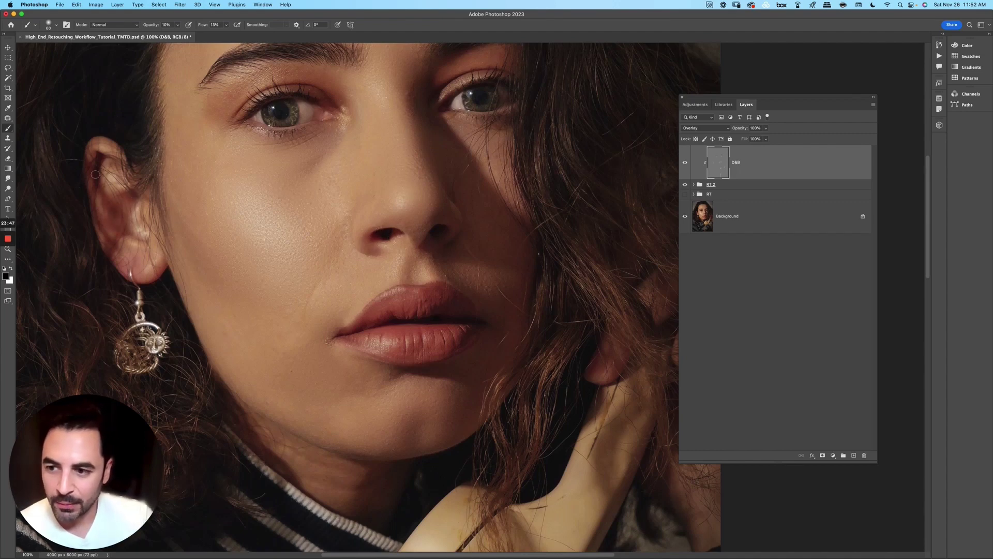
- Dodge the hair highlights around the face with a soft white brush on the D&B layer
{"action": "key", "text": "super+minus"}
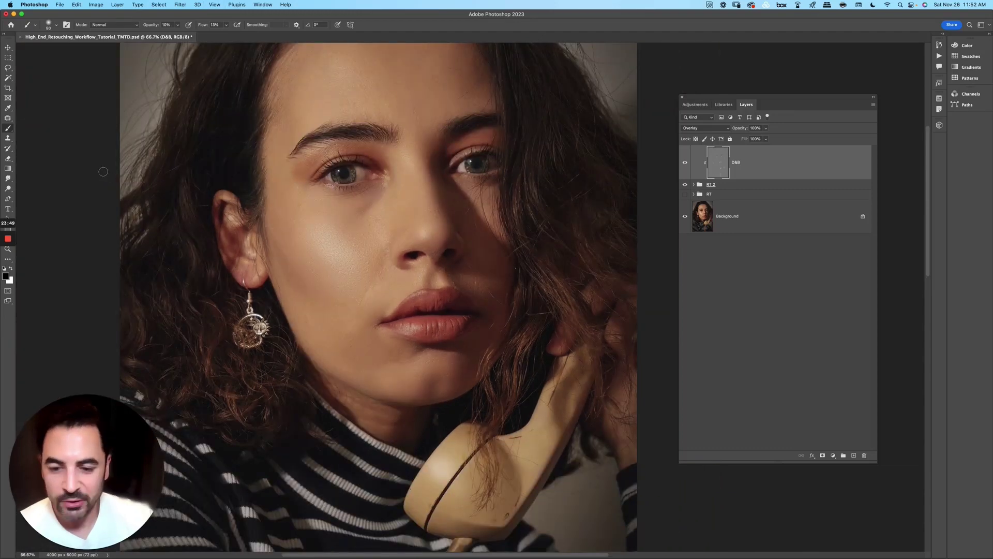
{"action": "key", "text": "super+minus"}
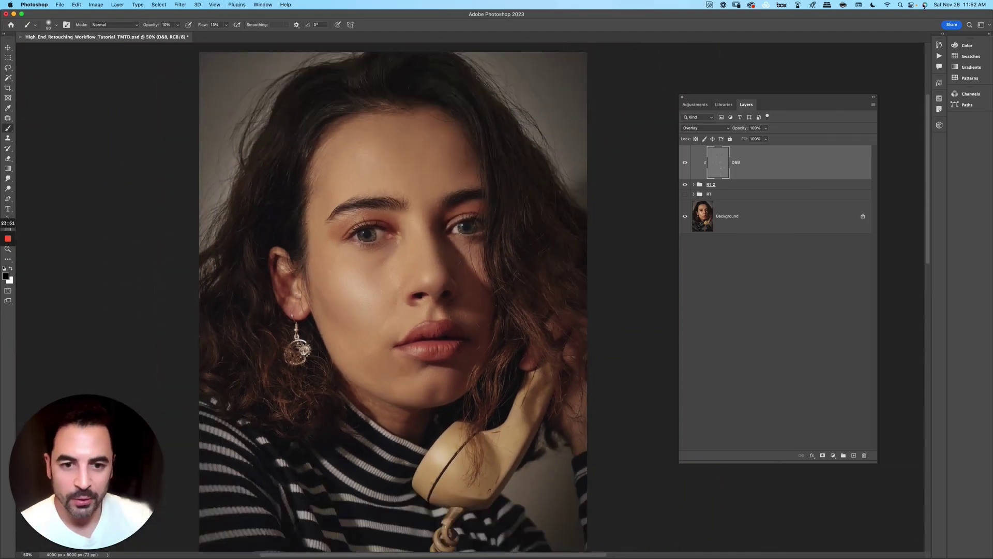
{"action": "key", "text": "x"}
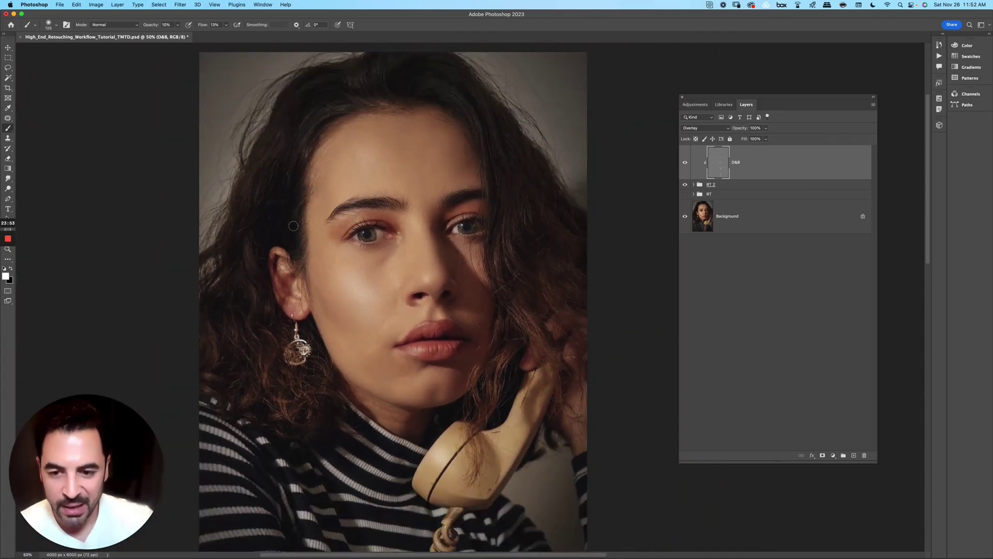
{"action": "left_click_drag", "start_coordinate": [299, 251], "coordinate": [315, 250]}
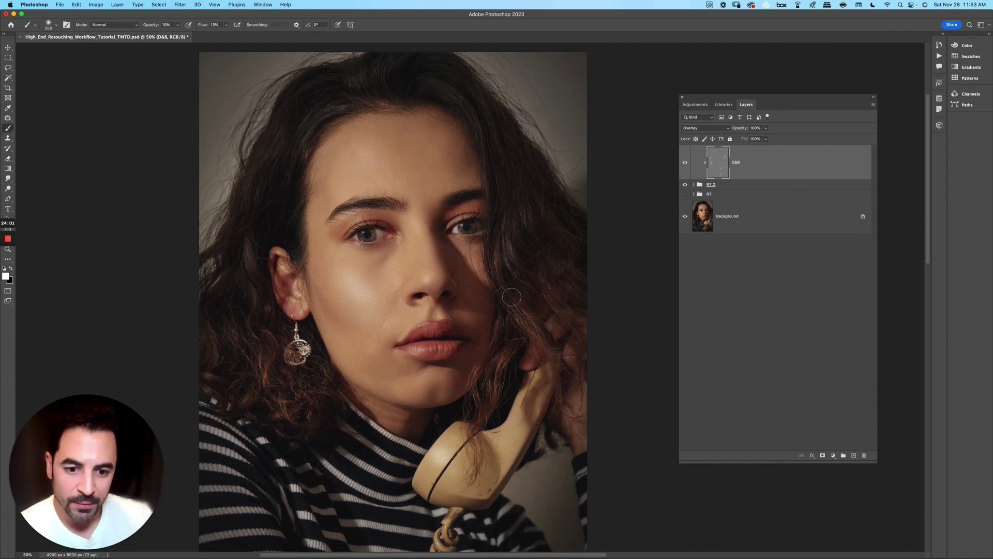
- Burn the outer hair and the striped sweater on the D&B layer with black, enlarging the brush to size 700
{"action": "key", "text": "x"}
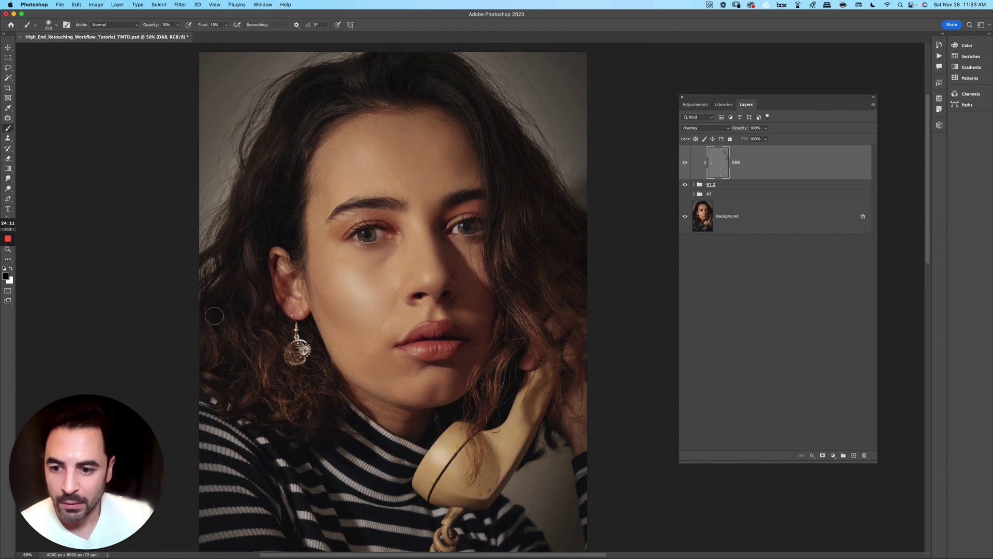
{"action": "key", "text": "bracketright"}
{"action": "key", "text": "bracketright"}
{"action": "key", "text": "super+minus"}
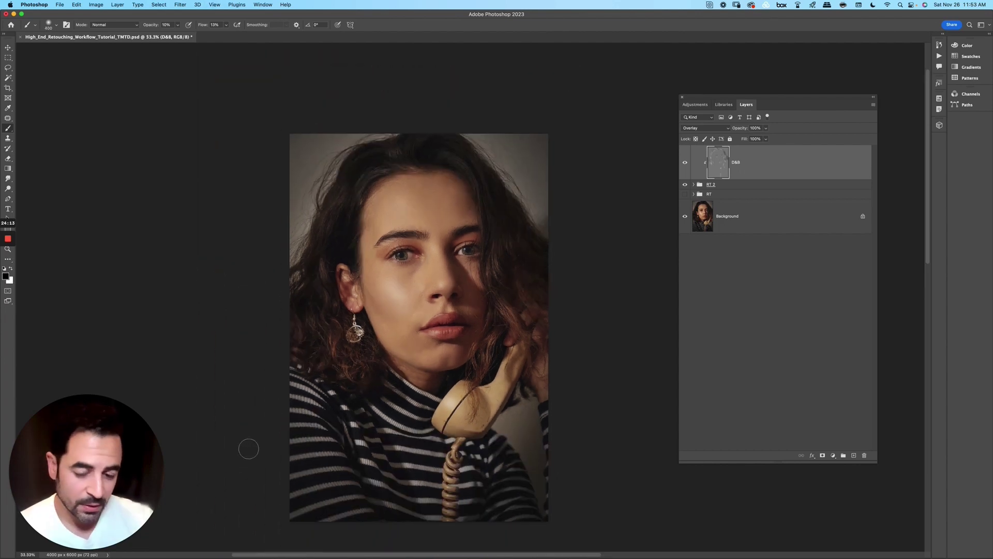
{"action": "key", "text": "bracketright"}
{"action": "key", "text": "bracketright"}
{"action": "key", "text": "bracketright"}
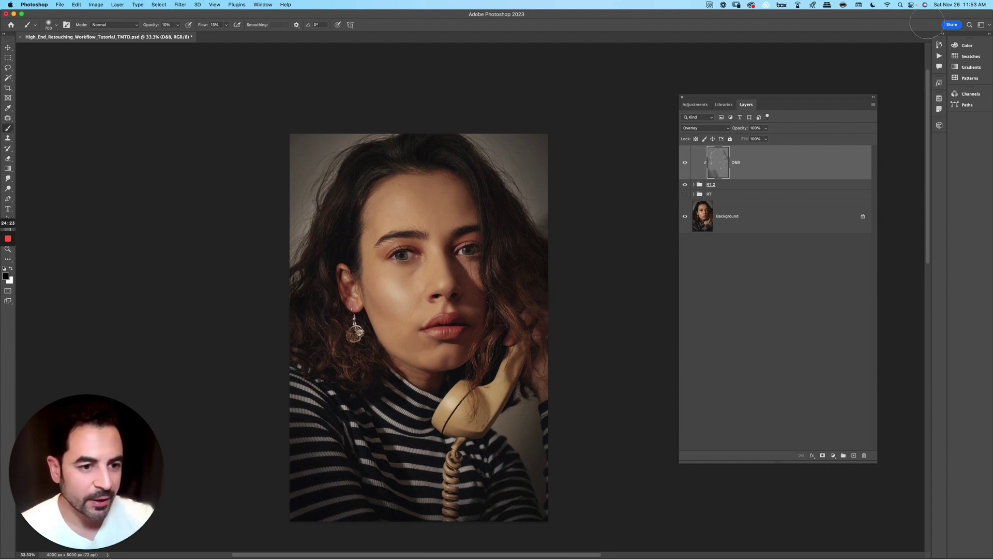
- Toggle the D&B layer's visibility to compare the portrait with and without the dodge and burn
{"action": "left_click", "coordinate": [751, 165]}
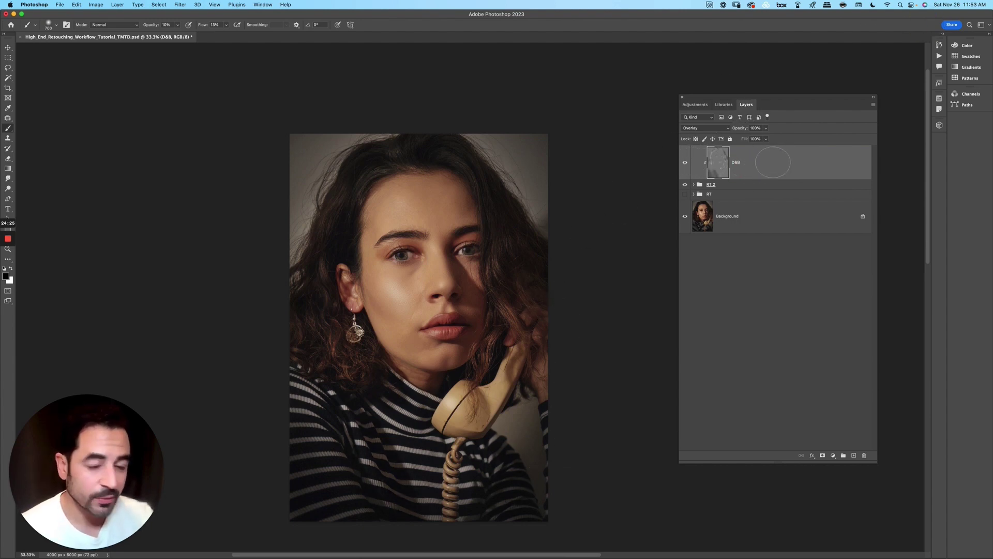
{"action": "key", "text": "super+equal"}
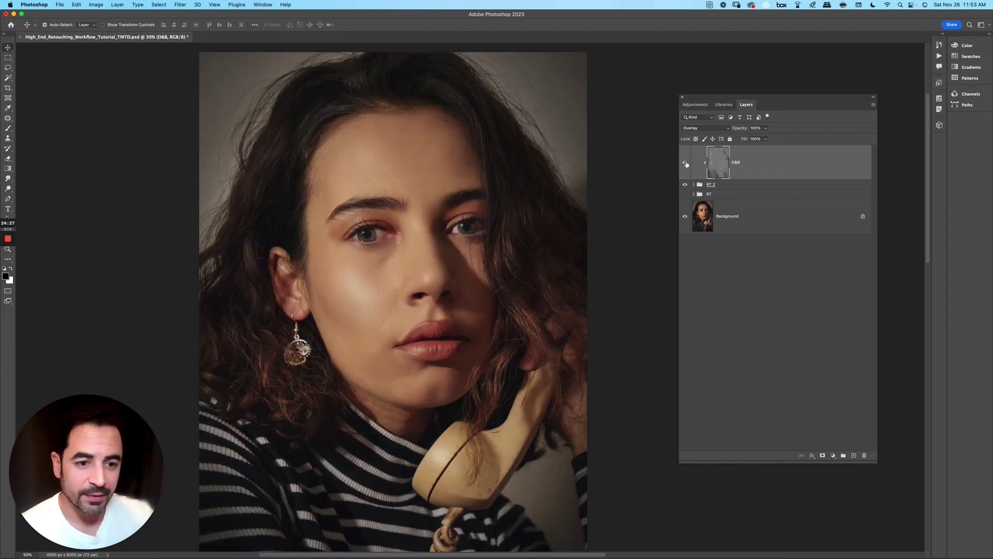
{"action": "key", "text": "super+minus"}
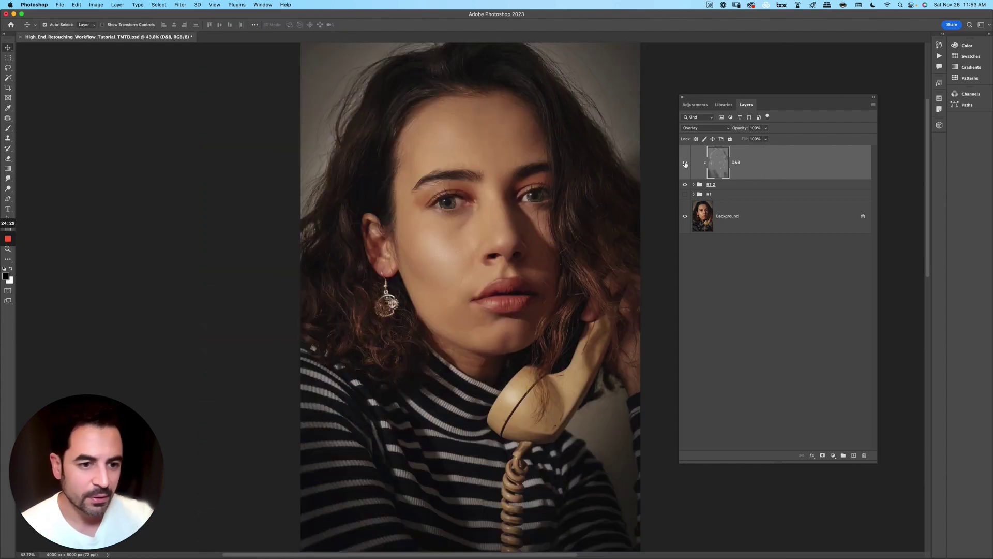
{"action": "left_click", "coordinate": [685, 164]}
{"action": "left_click", "coordinate": [685, 164]}
{"action": "left_click", "coordinate": [685, 164]}
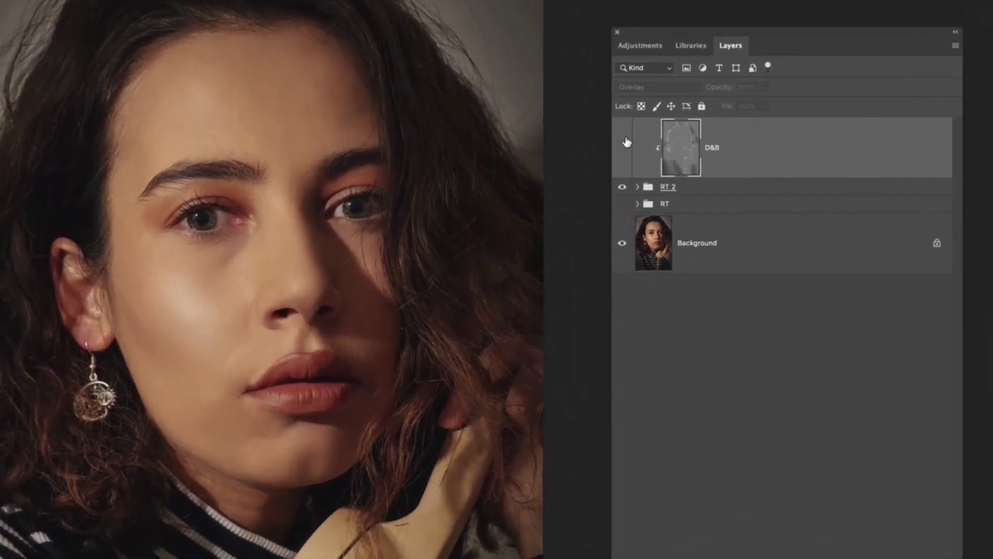
{"action": "left_click", "coordinate": [624, 147]}
{"action": "left_click", "coordinate": [624, 147]}
{"action": "left_click", "coordinate": [623, 147]}
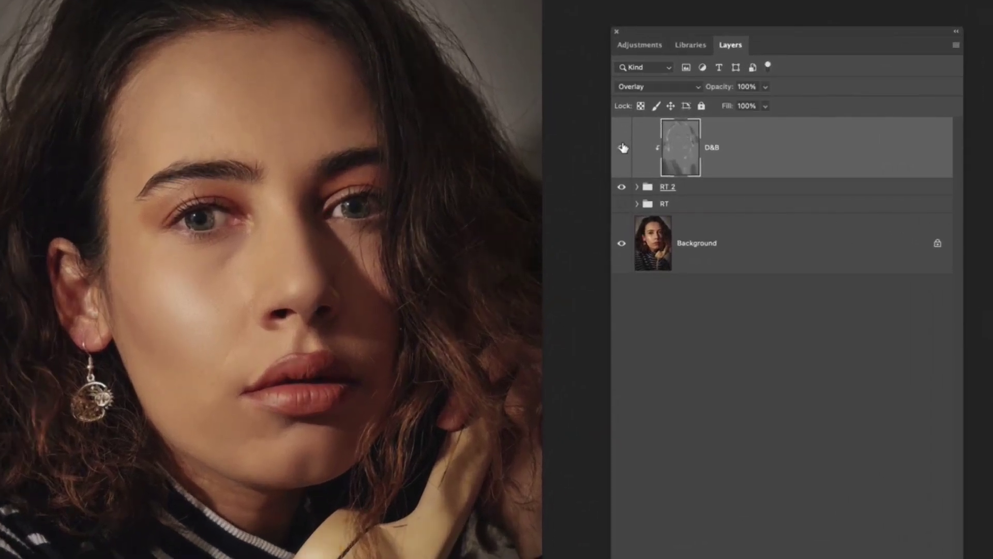
{"action": "left_click", "coordinate": [624, 148]}
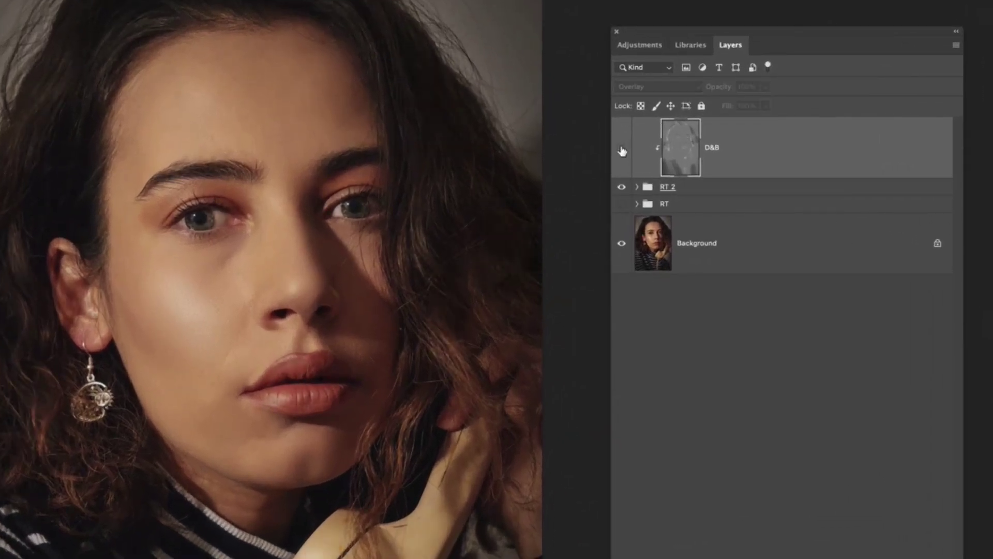
{"action": "left_click", "coordinate": [625, 149]}
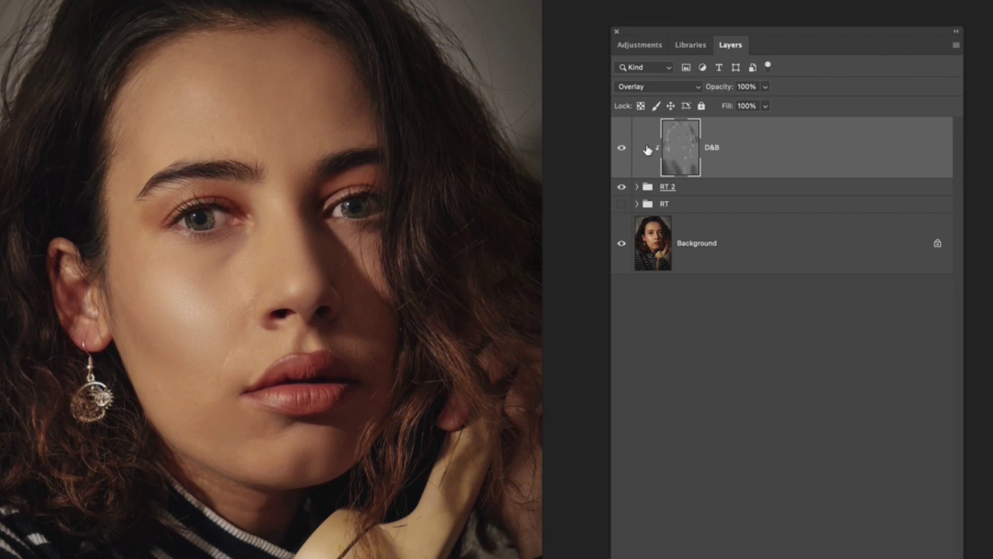
- Set the D&B layer's opacity to 65%
{"action": "left_click", "coordinate": [765, 87]}
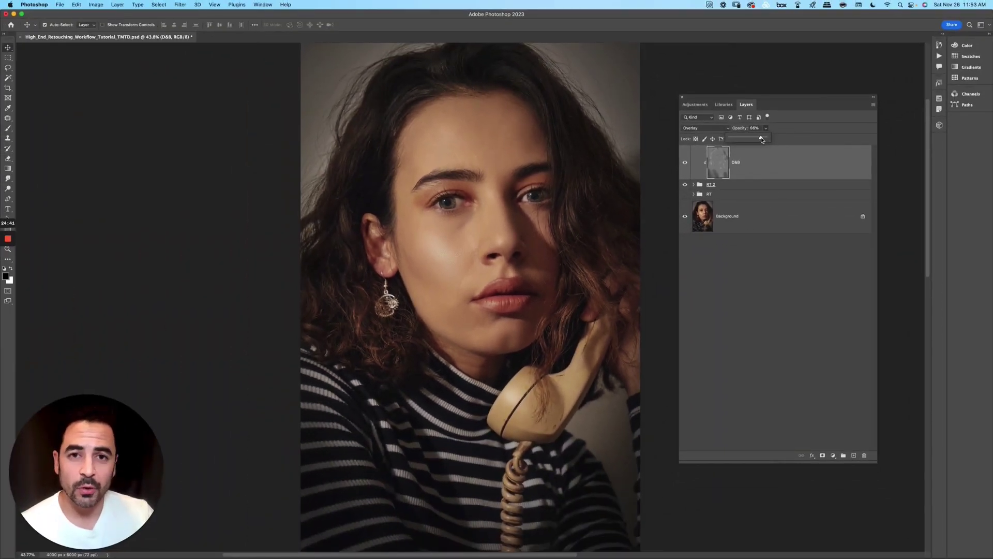
{"action": "left_click_drag", "start_coordinate": [758, 139], "coordinate": [753, 138]}
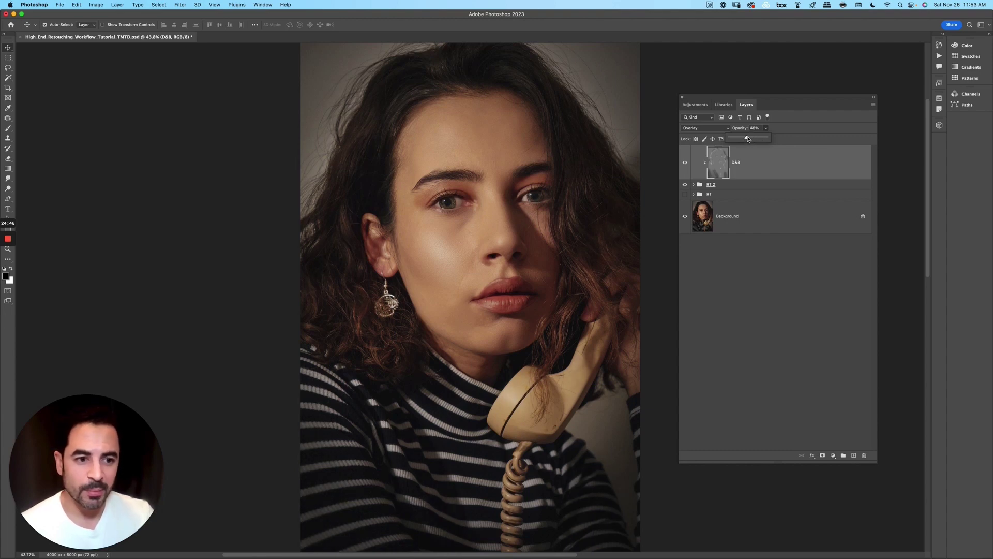
{"action": "left_click", "coordinate": [684, 164]}
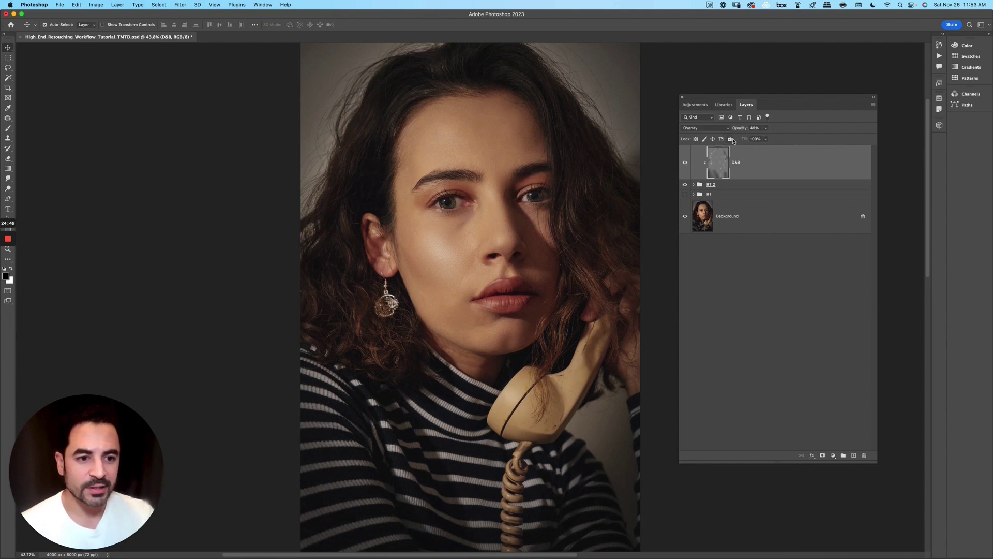
{"action": "left_click", "coordinate": [767, 129]}
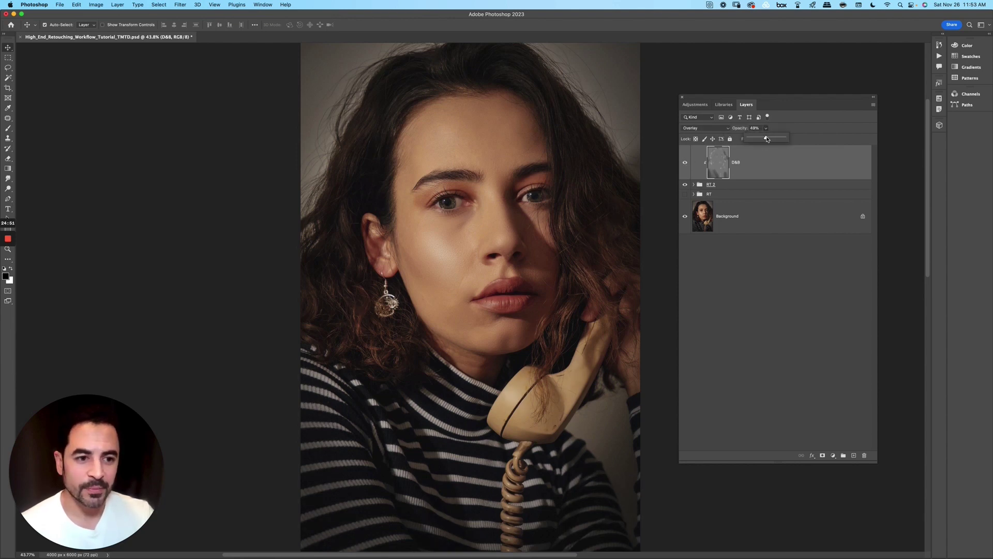
{"action": "mouse_move", "coordinate": [771, 139]}
{"action": "left_mouse_down"}
{"action": "mouse_move", "coordinate": [817, 138]}
{"action": "mouse_move", "coordinate": [776, 140]}
{"action": "left_mouse_up"}
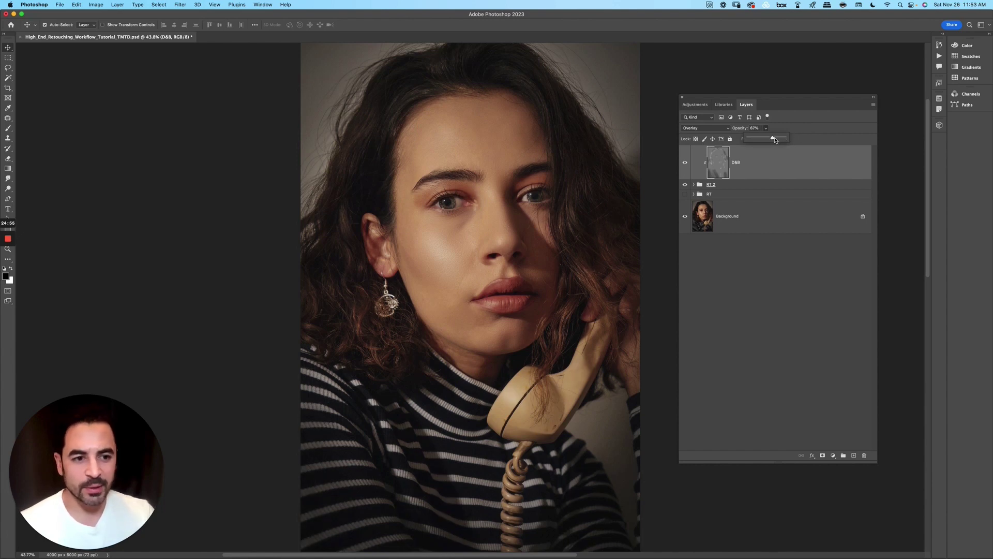
{"action": "left_click", "coordinate": [800, 135]}
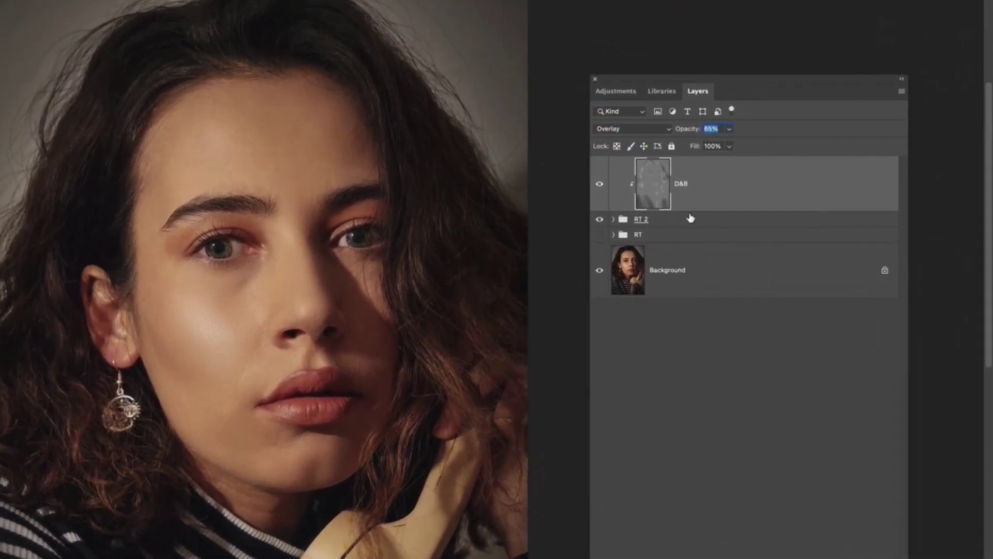
- Toggle the RT 2 group's visibility to compare the retouched portrait with the original
{"action": "left_click", "coordinate": [670, 220]}
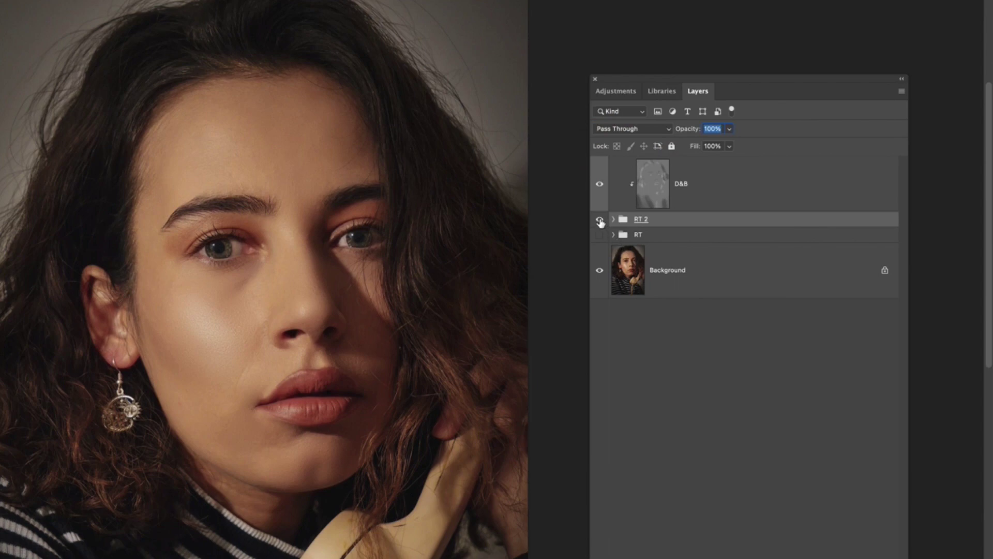
{"action": "left_click", "coordinate": [599, 221]}
{"action": "left_click", "coordinate": [600, 221]}
{"action": "left_click", "coordinate": [599, 223]}
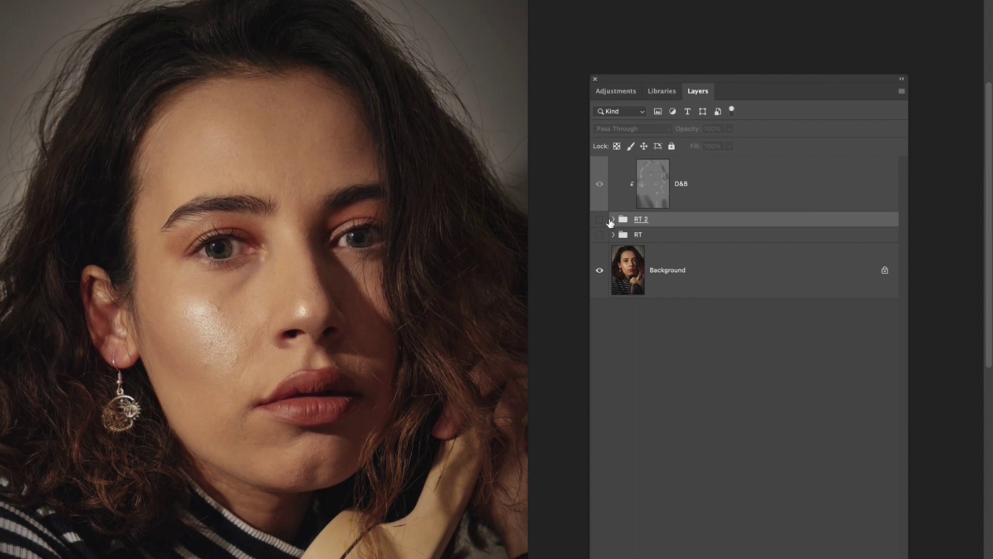
{"action": "left_click", "coordinate": [599, 221]}
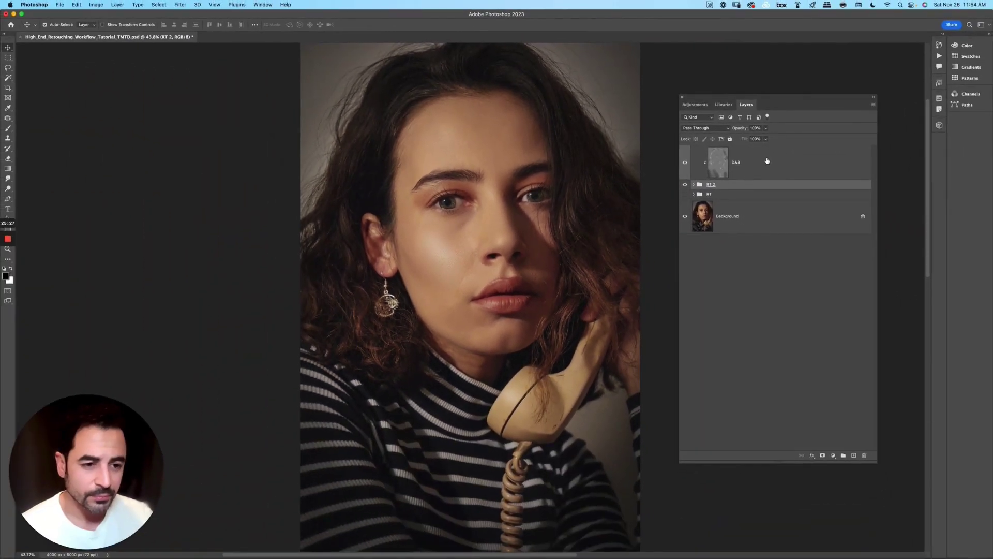
- Select the D&B layer together with the RT 2 group and duplicate both
{"action": "left_click", "coordinate": [770, 173]}
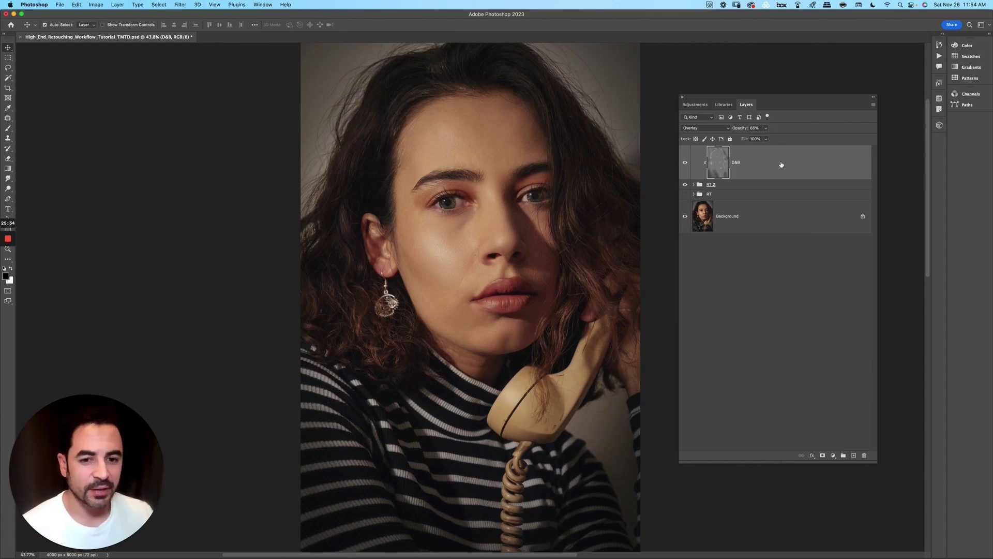
{"action": "left_click", "coordinate": [770, 151]}
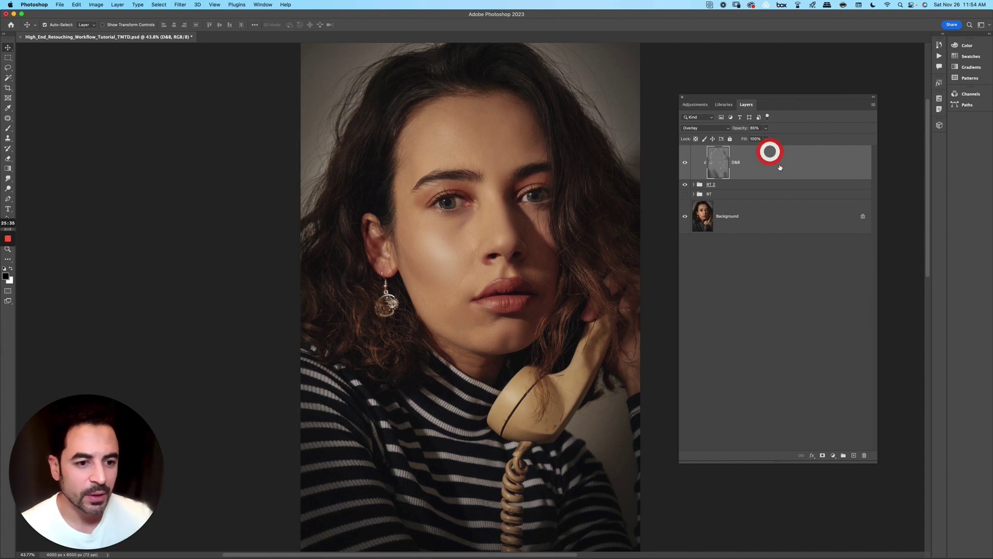
{"action": "left_click", "coordinate": [740, 187]}
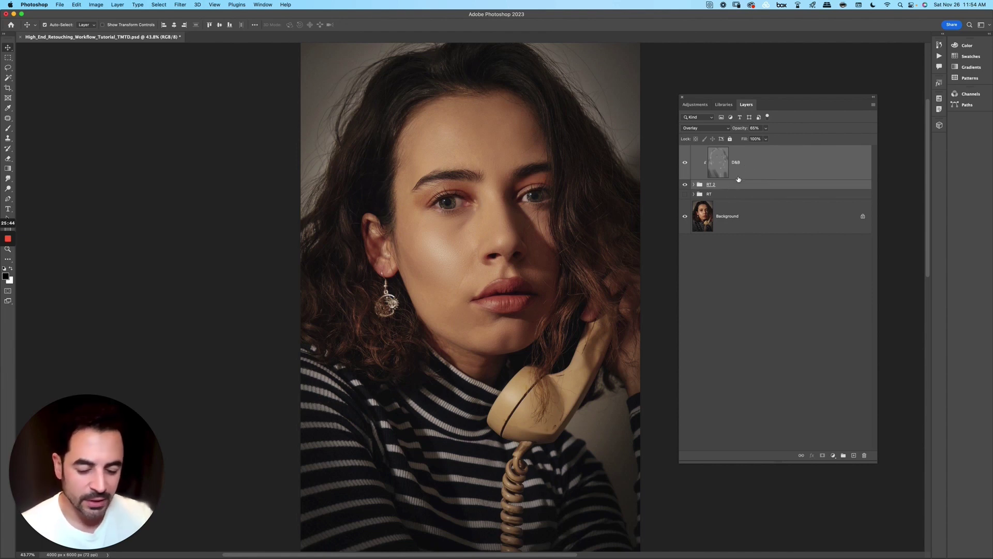
{"action": "key", "text": "super+j"}
- Convert the duplicated D&B layer and RT 2 group into a single smart object
{"action": "left_click", "coordinate": [760, 155]}
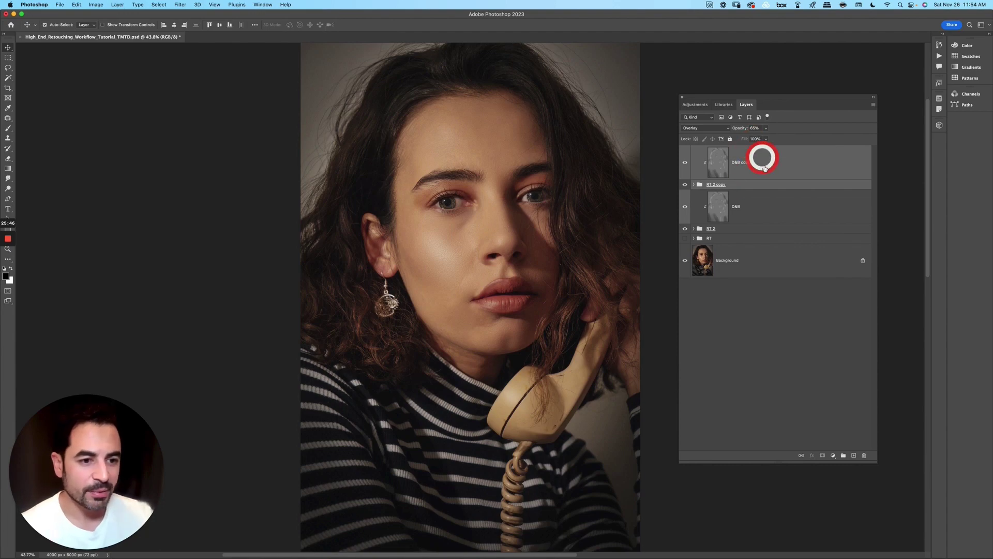
{"action": "right_click", "coordinate": [792, 160]}
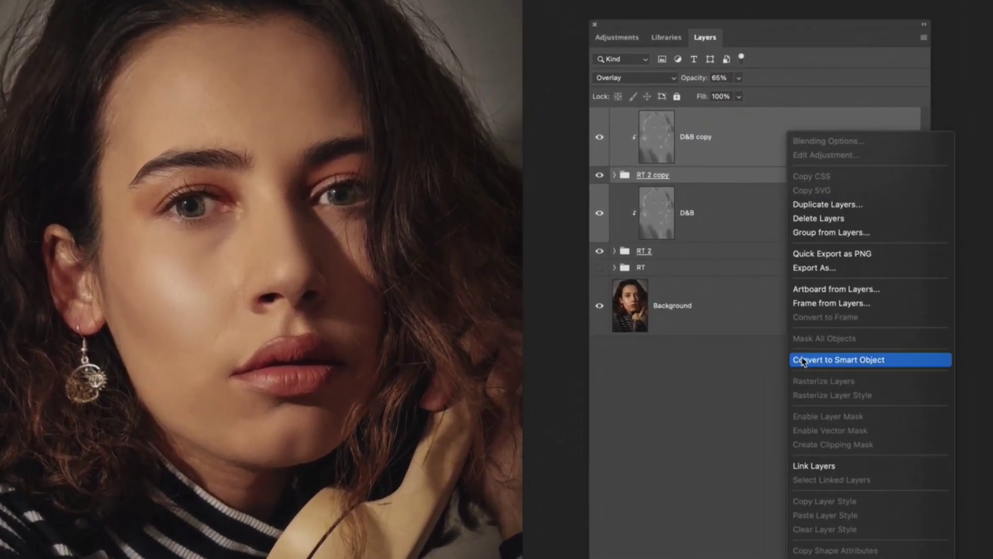
{"action": "left_click", "coordinate": [804, 360]}
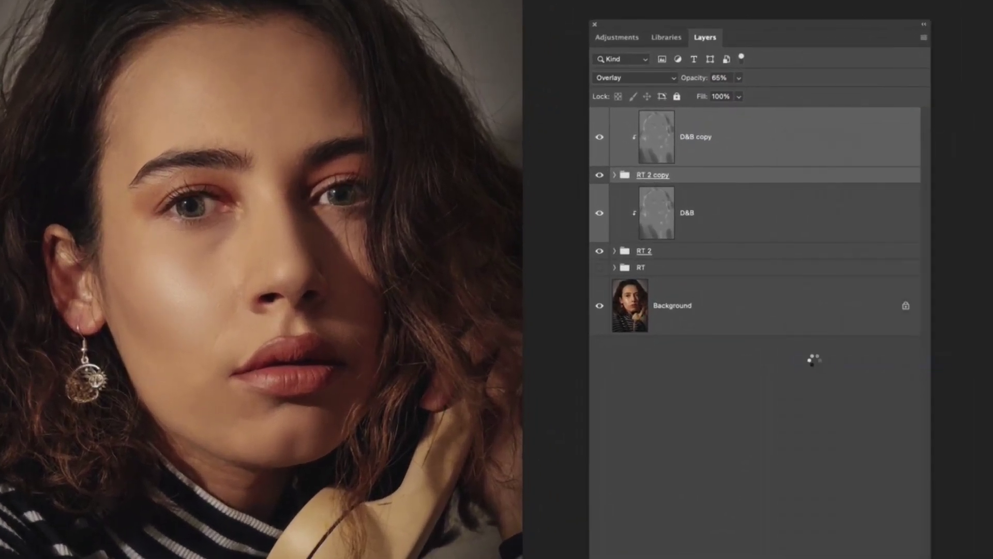
- Open the merged smart object's contents, inspect the layers inside the RT 2 copy group, and close it without saving
{"action": "left_click", "coordinate": [701, 124]}
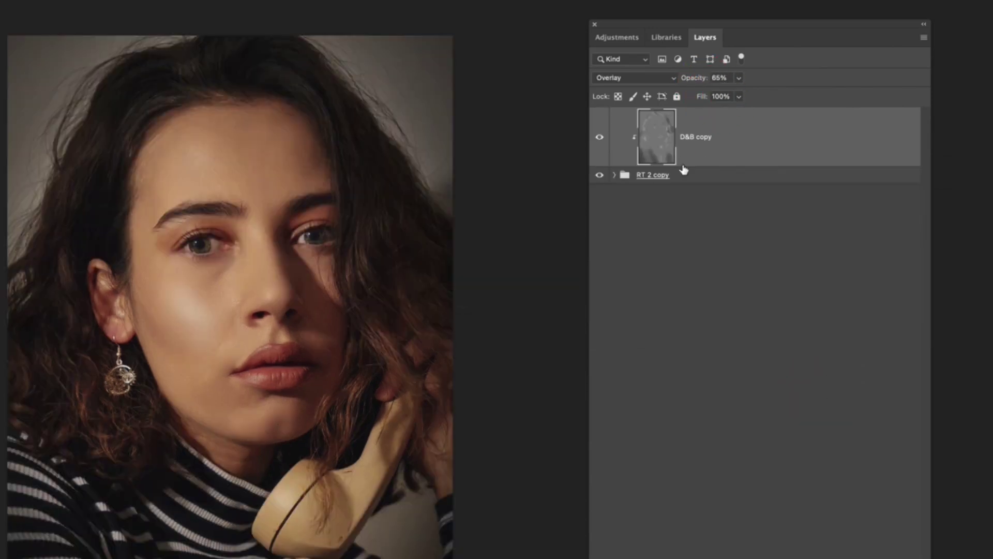
{"action": "left_click", "coordinate": [648, 155]}
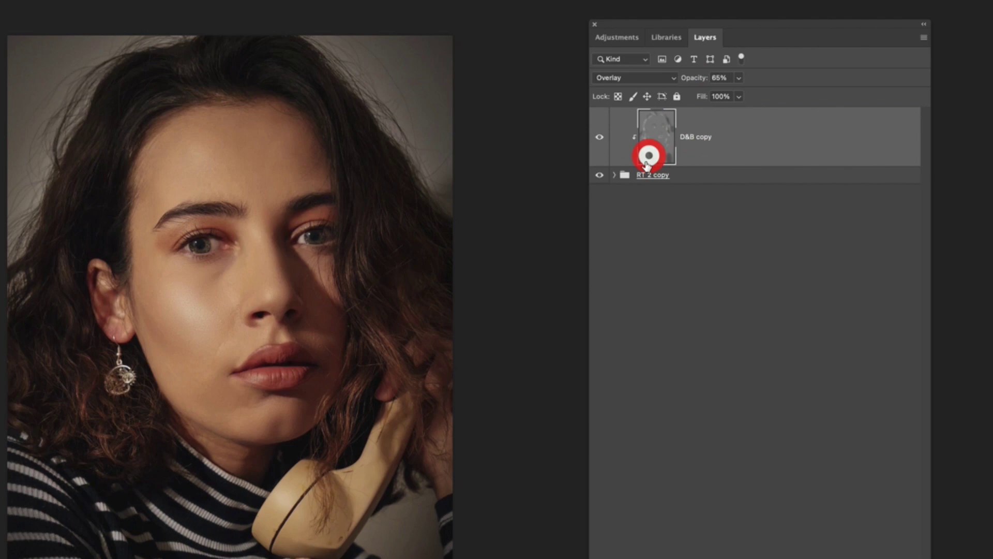
{"action": "left_click", "coordinate": [614, 175]}
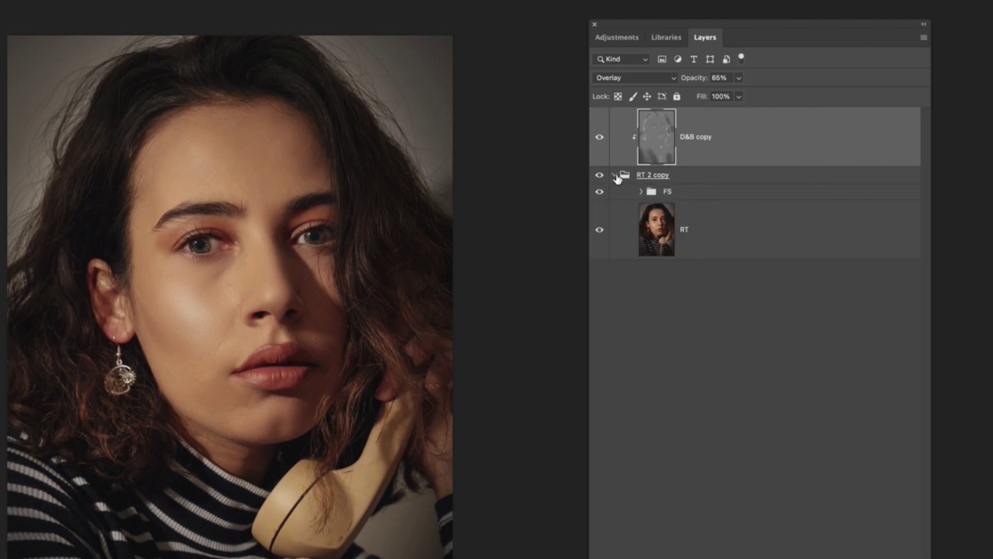
{"action": "left_click", "coordinate": [614, 175]}
{"action": "key", "text": "super+w"}
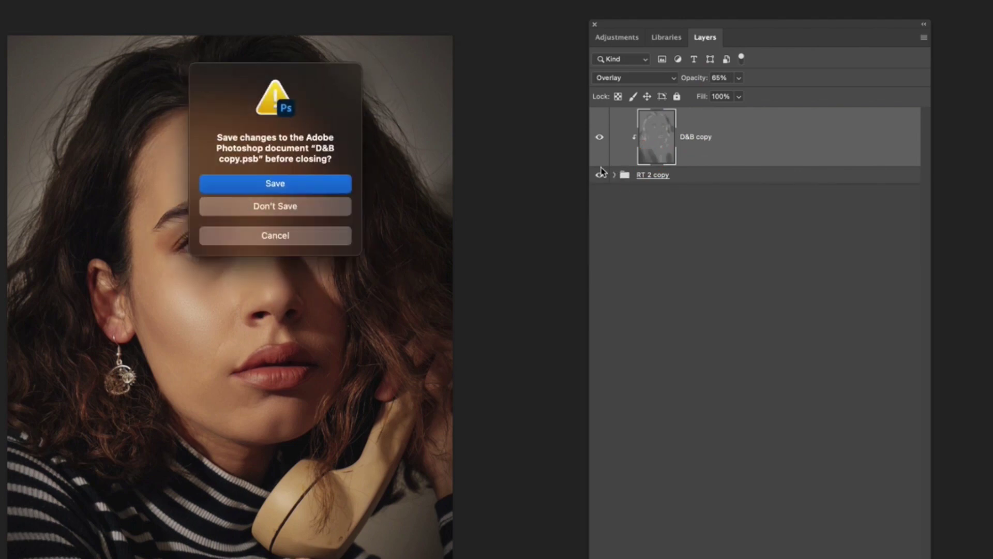
{"action": "left_click", "coordinate": [332, 206]}
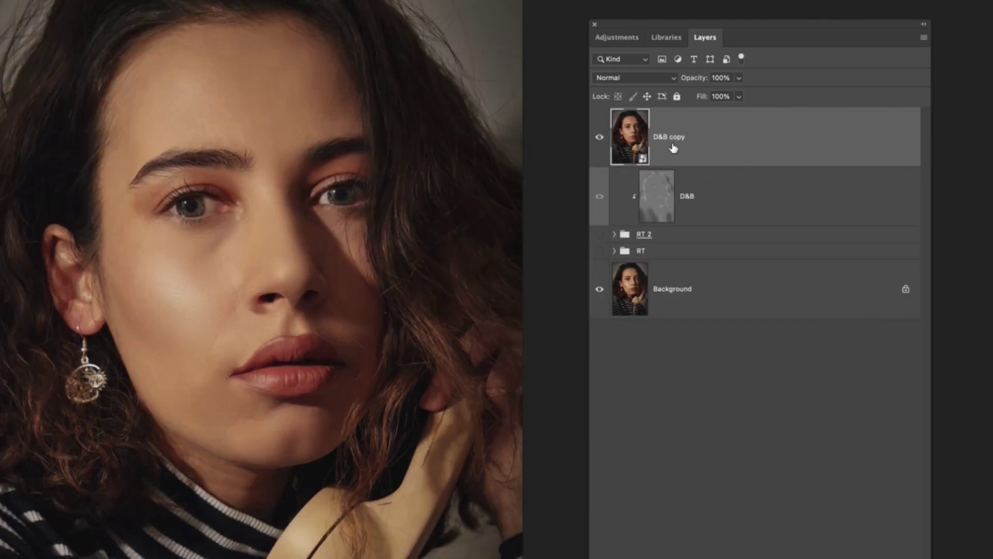
- Rename the D&B copy smart object as MERGED
{"action": "double_click", "coordinate": [668, 138]}
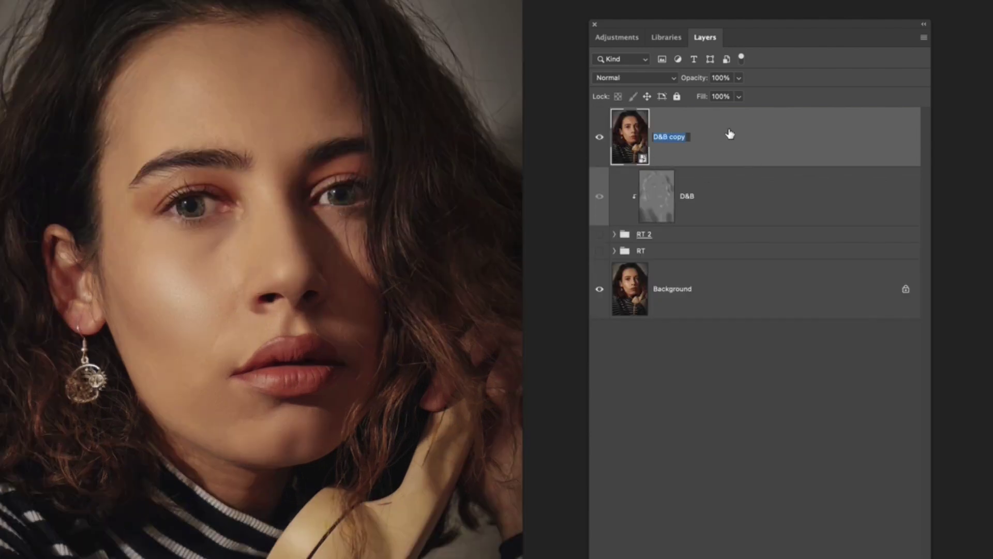
{"action": "type", "text": "MERGED"}
{"action": "key", "text": "Return"}
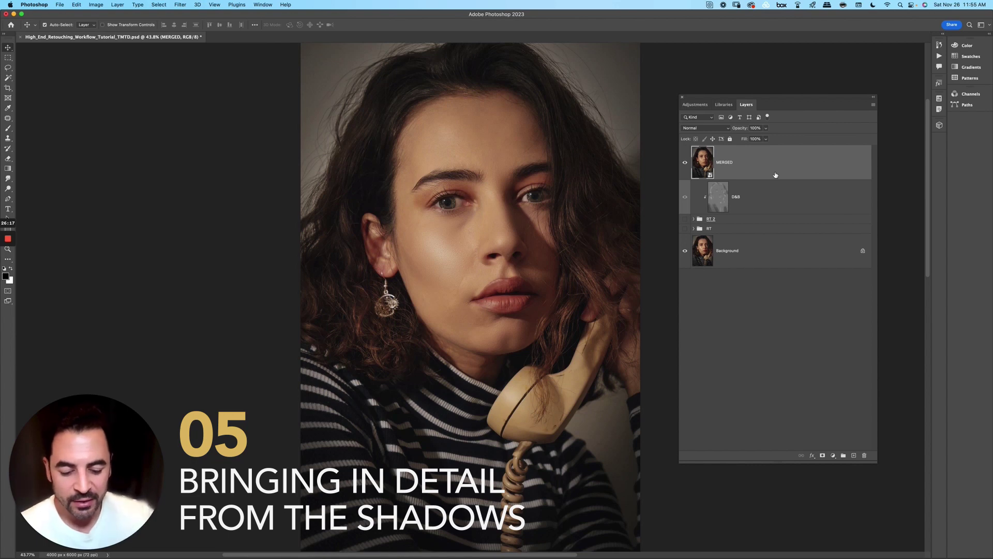
- Duplicate the MERGED smart object and open the Shadows/Highlights adjustment for the copy
{"action": "key", "text": "super+j"}
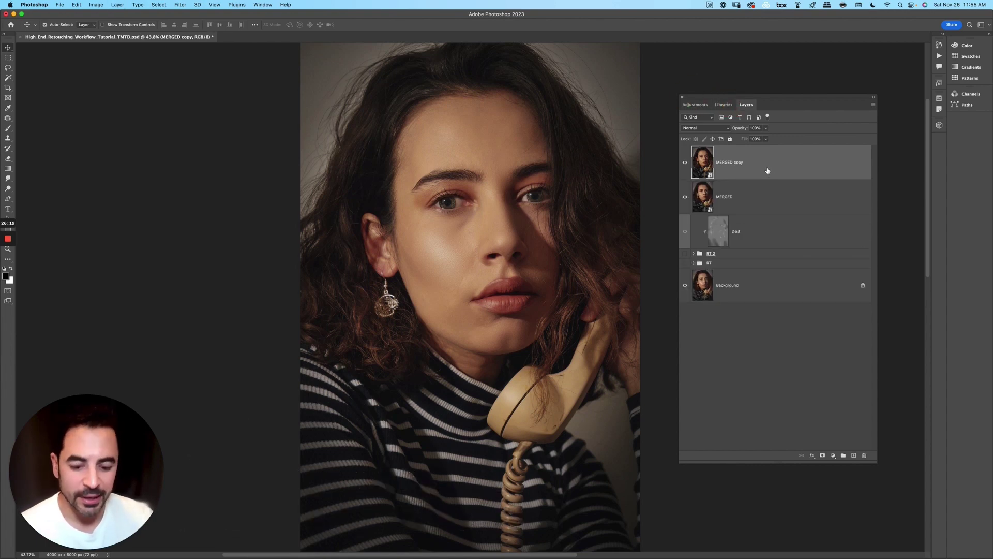
{"action": "left_click", "coordinate": [97, 4]}
{"action": "mouse_move", "coordinate": [129, 26]}
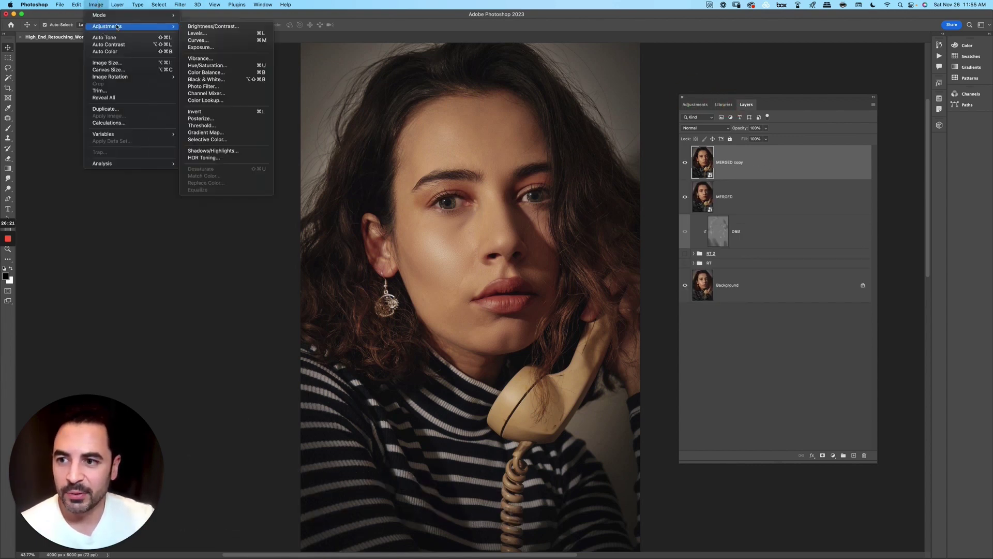
{"action": "left_click", "coordinate": [213, 151]}
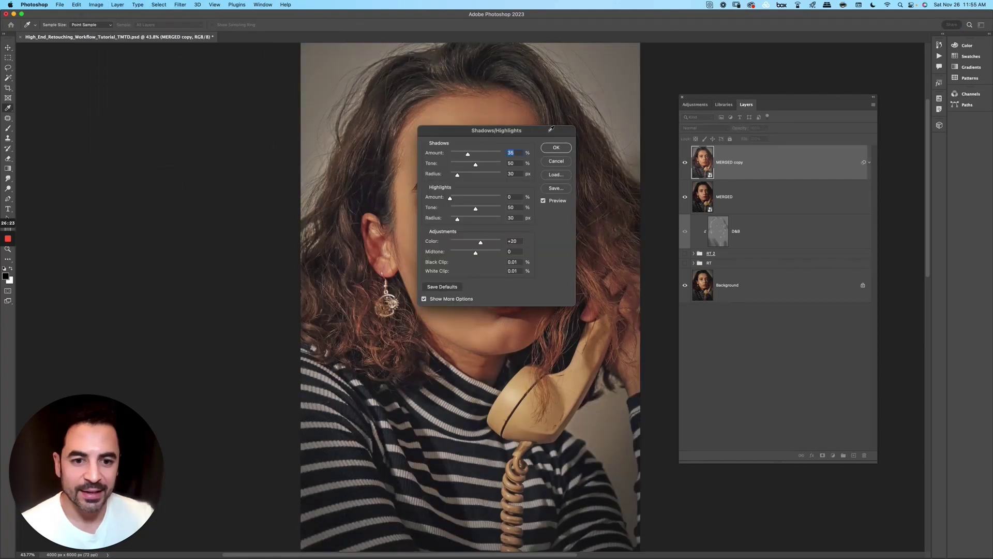
{"action": "left_click_drag", "start_coordinate": [546, 124], "coordinate": [811, 189]}
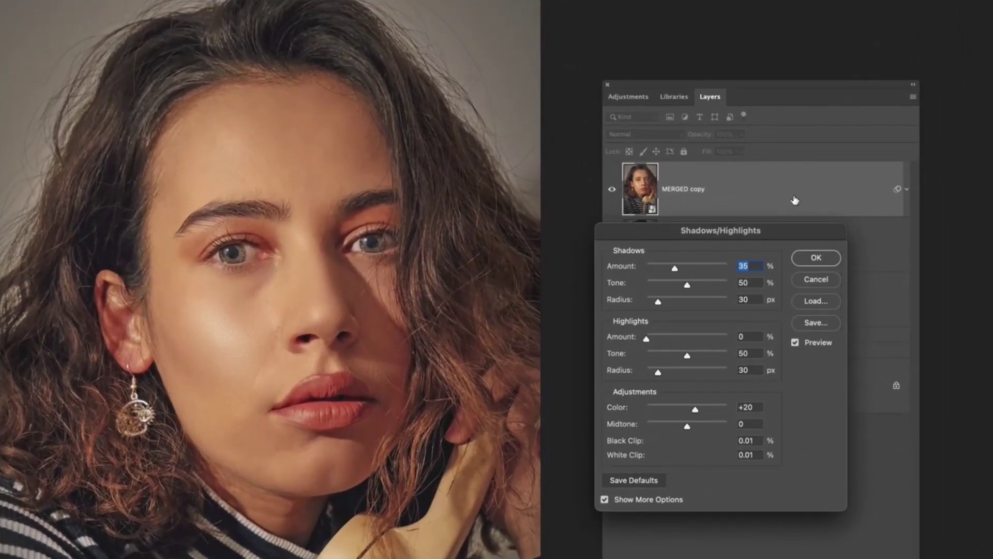
{"action": "left_click_drag", "start_coordinate": [709, 236], "coordinate": [687, 224]}
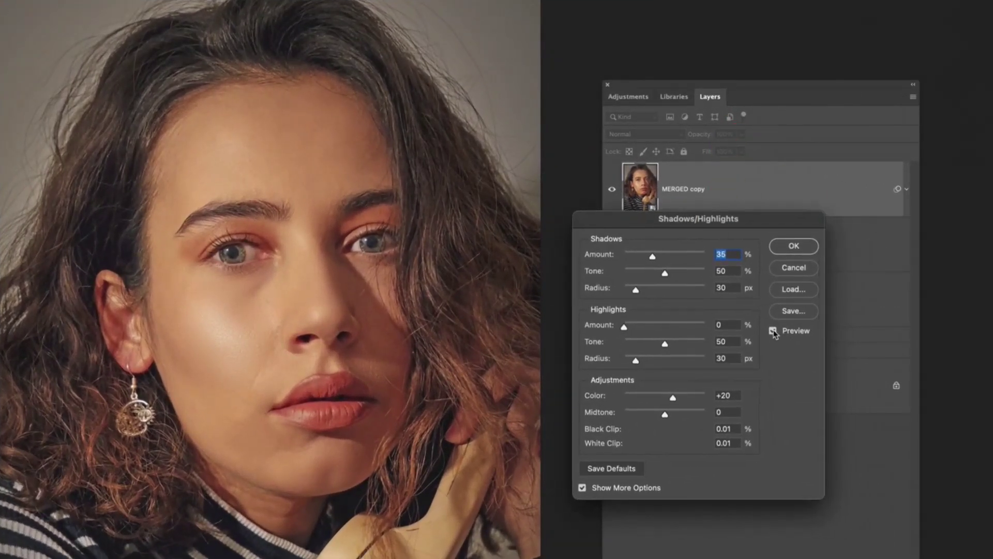
- Set the Shadows amount to 14% and tone to 31%, and reduce the Highlights tone and radius to 0
{"action": "left_click", "coordinate": [773, 331]}
{"action": "left_click", "coordinate": [774, 331]}
{"action": "left_click_drag", "start_coordinate": [665, 343], "coordinate": [573, 360]}
{"action": "left_click", "coordinate": [624, 327]}
{"action": "mouse_move", "coordinate": [652, 259]}
{"action": "left_mouse_down"}
{"action": "mouse_move", "coordinate": [639, 259]}
{"action": "mouse_move", "coordinate": [661, 274]}
{"action": "mouse_move", "coordinate": [636, 258]}
{"action": "left_mouse_up"}
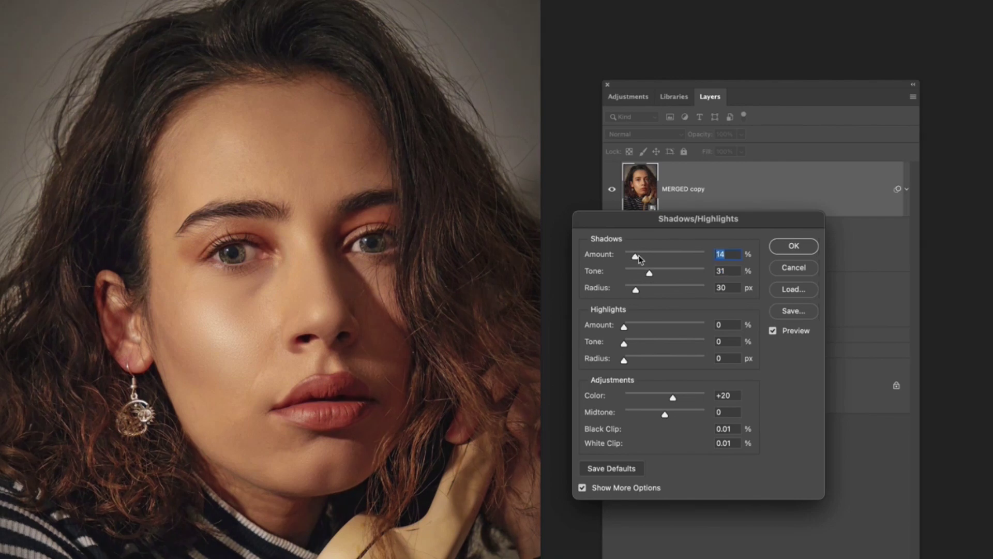
- Toggle the Shadows/Highlights preview repeatedly to compare the portrait with and without the lifted shadows
{"action": "left_click", "coordinate": [773, 332]}
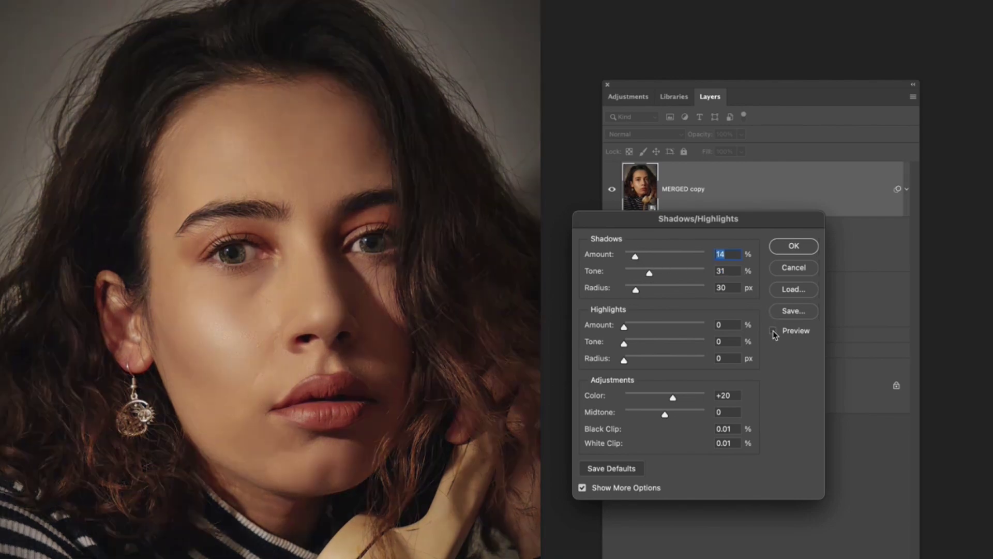
{"action": "left_click", "coordinate": [772, 331]}
{"action": "left_click", "coordinate": [773, 332]}
{"action": "left_click", "coordinate": [773, 331]}
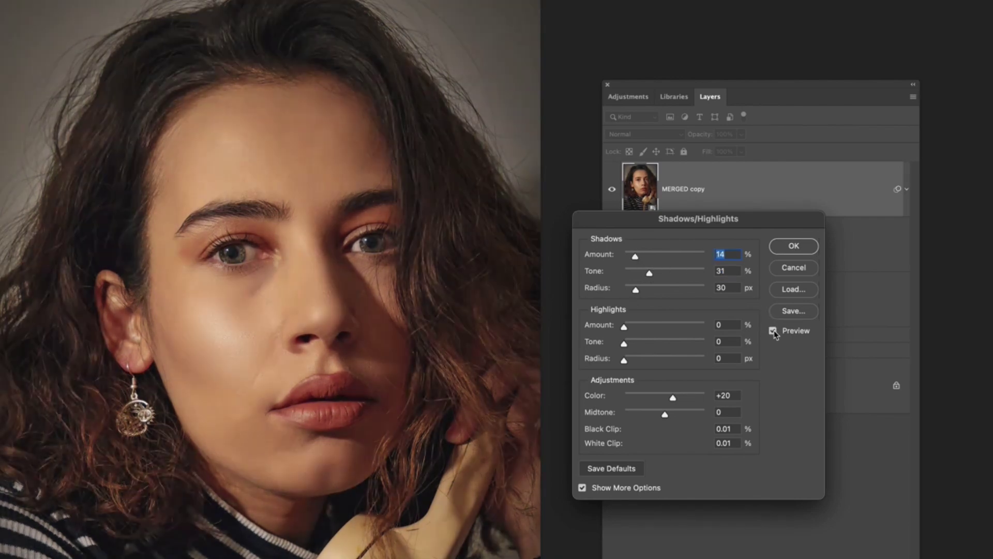
{"action": "left_click", "coordinate": [773, 331]}
{"action": "left_click", "coordinate": [773, 331]}
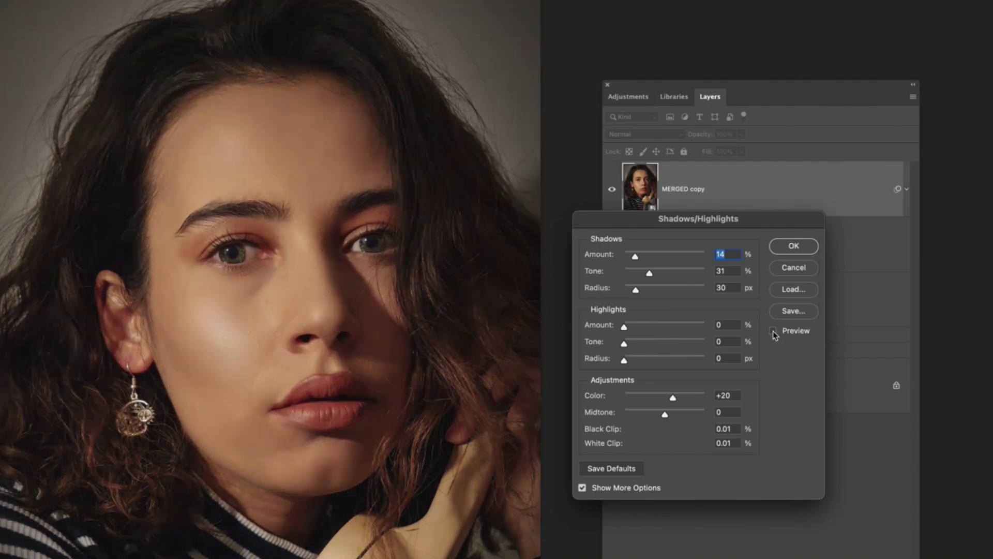
{"action": "left_click", "coordinate": [773, 330]}
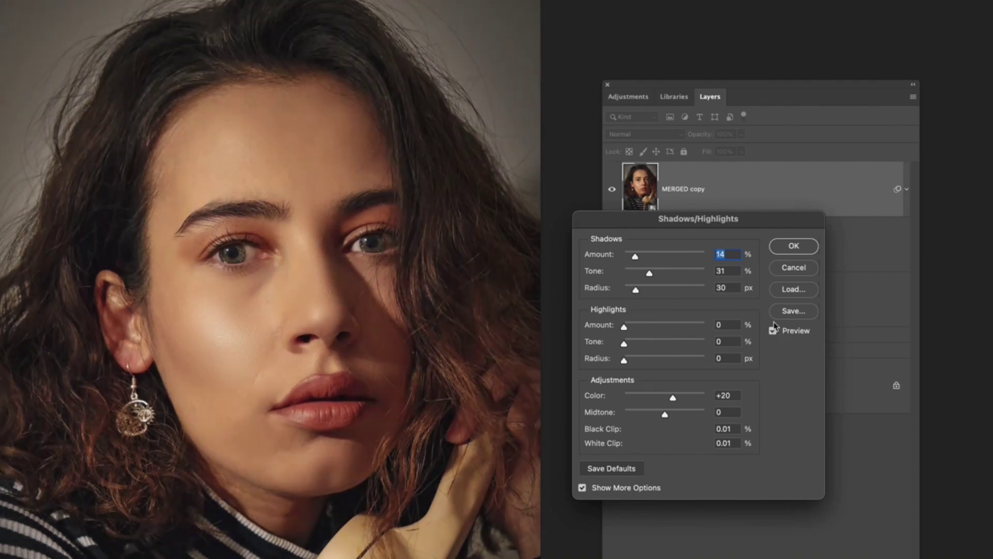
- Set the Shadows tone to 28% and apply the Shadows/Highlights adjustment
{"action": "left_click", "coordinate": [650, 274]}
{"action": "left_click_drag", "start_coordinate": [650, 274], "coordinate": [648, 274]}
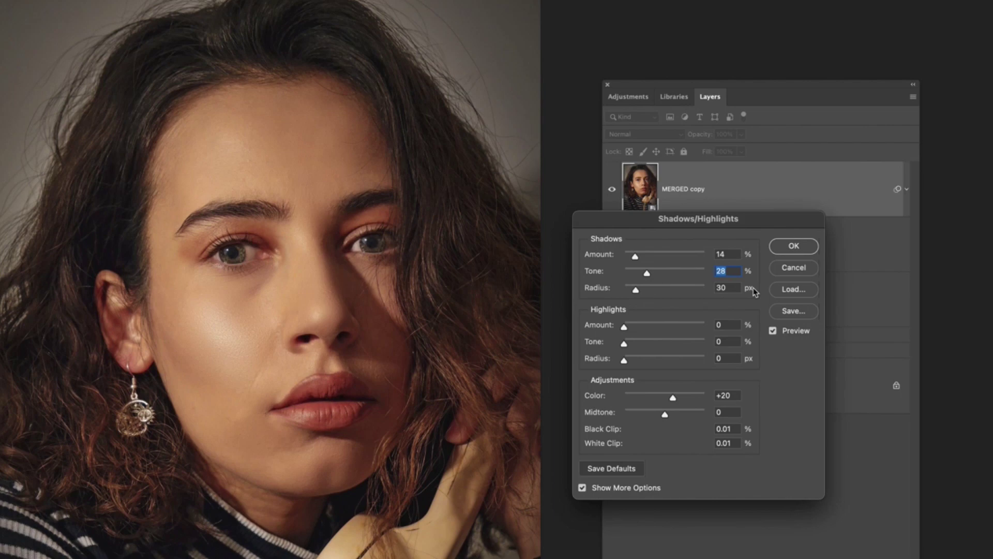
{"action": "left_click", "coordinate": [794, 247]}
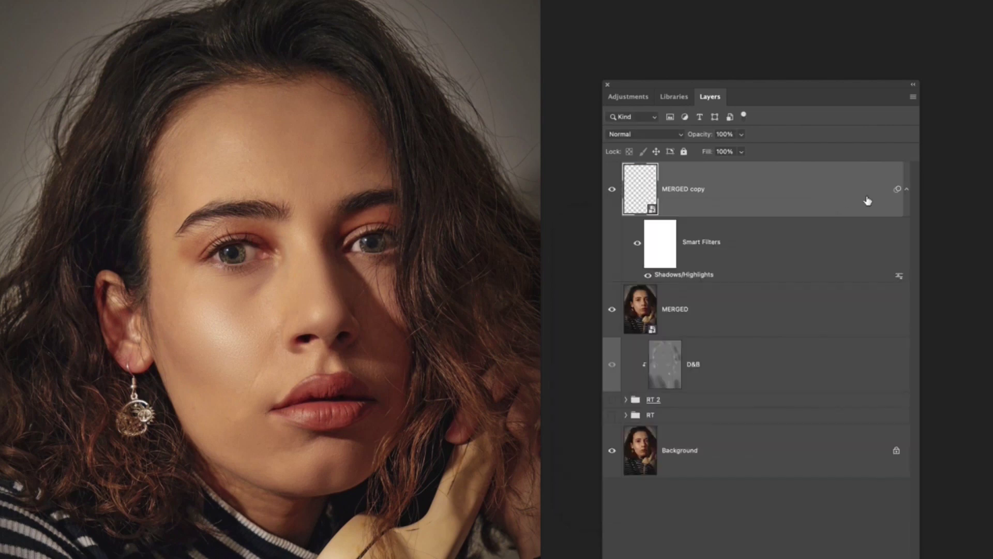
- Collapse the MERGED copy layer's smart filters and rename the layer as SHADOWS & HIGHLIGHTS
{"action": "left_click", "coordinate": [900, 190]}
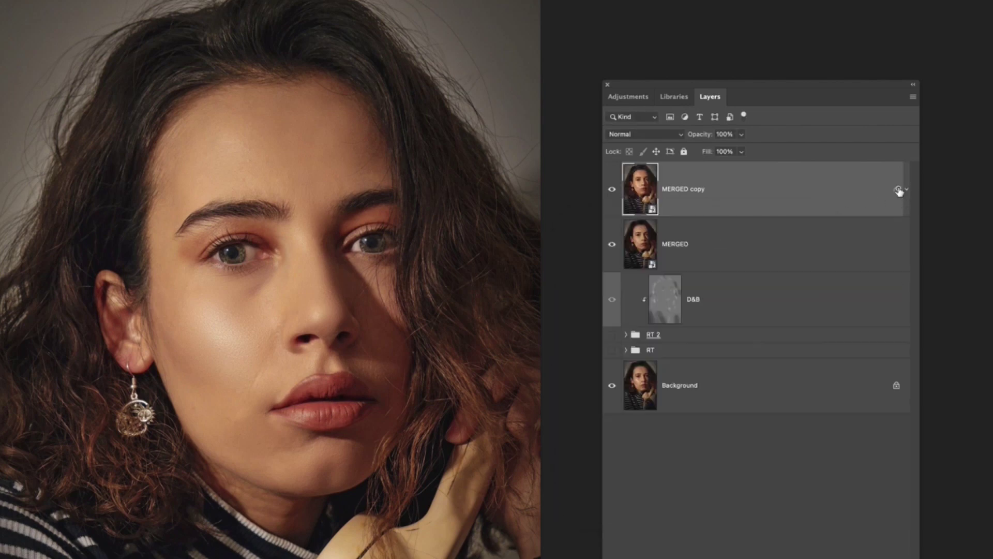
{"action": "double_click", "coordinate": [678, 190]}
{"action": "type", "text": "SHADOWS & HIGHLIGHTS"}
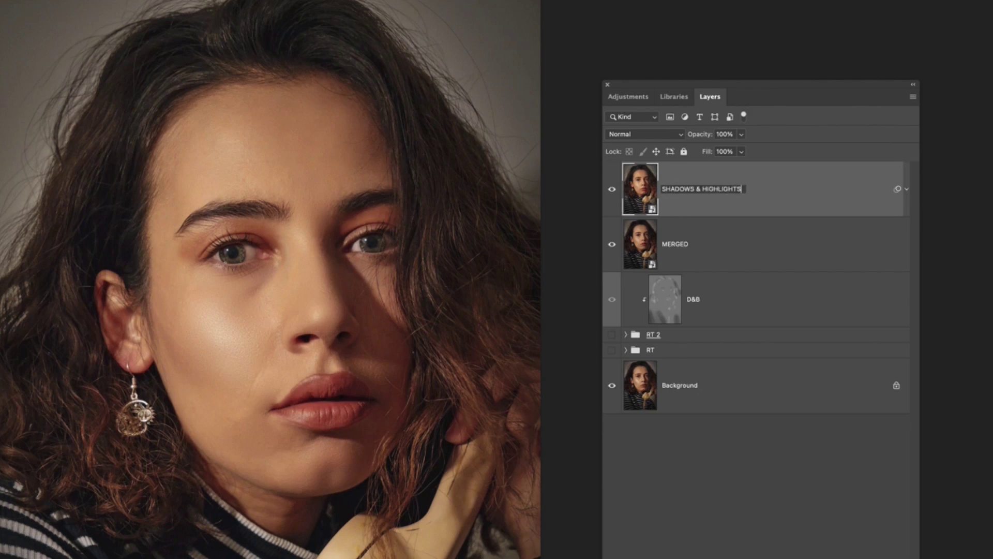
{"action": "left_click", "coordinate": [680, 187]}
- Toggle the SHADOWS & HIGHLIGHTS layer's visibility to compare the portrait before and after the adjustment
{"action": "left_click", "coordinate": [612, 194]}
{"action": "left_click", "coordinate": [613, 194]}
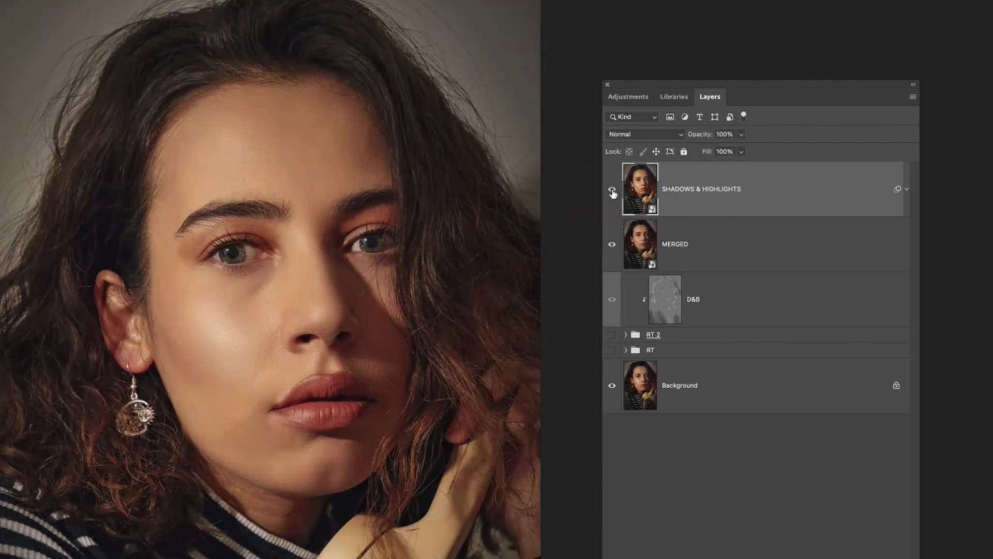
{"action": "left_click", "coordinate": [613, 194]}
{"action": "left_click", "coordinate": [612, 194]}
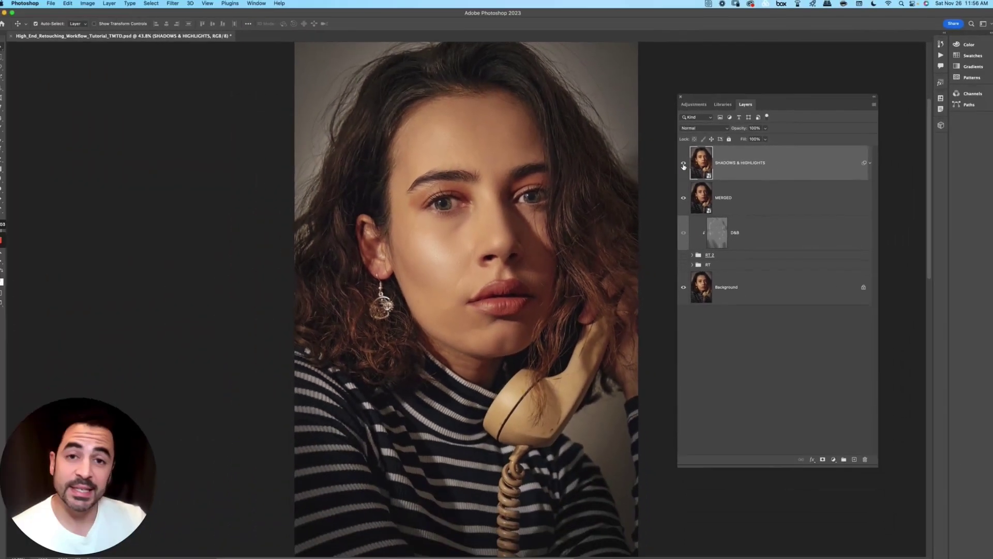
{"action": "left_click", "coordinate": [636, 180]}
{"action": "left_click", "coordinate": [635, 181]}
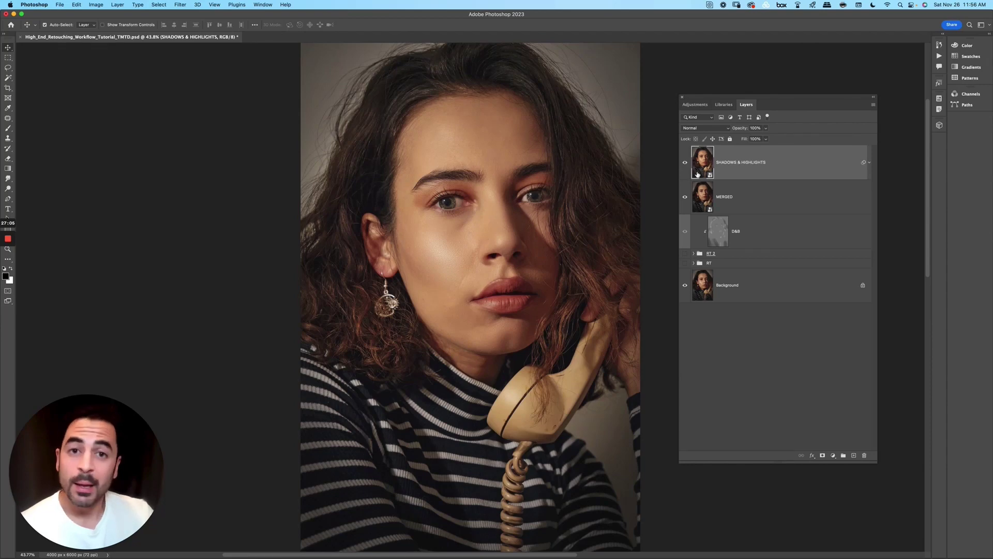
- Add a layer mask to the SHADOWS & HIGHLIGHTS layer and invert it to black
{"action": "left_click", "coordinate": [801, 350]}
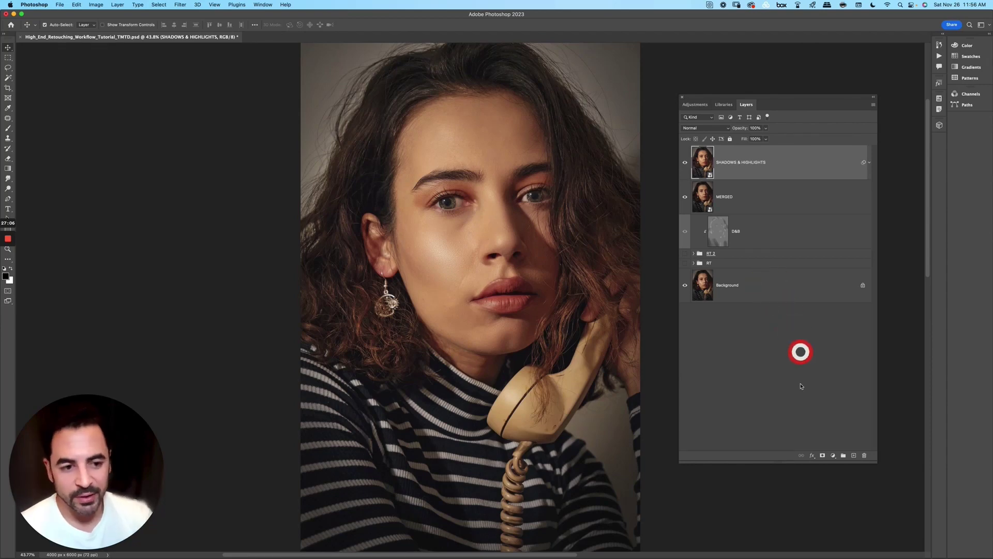
{"action": "left_click", "coordinate": [822, 456]}
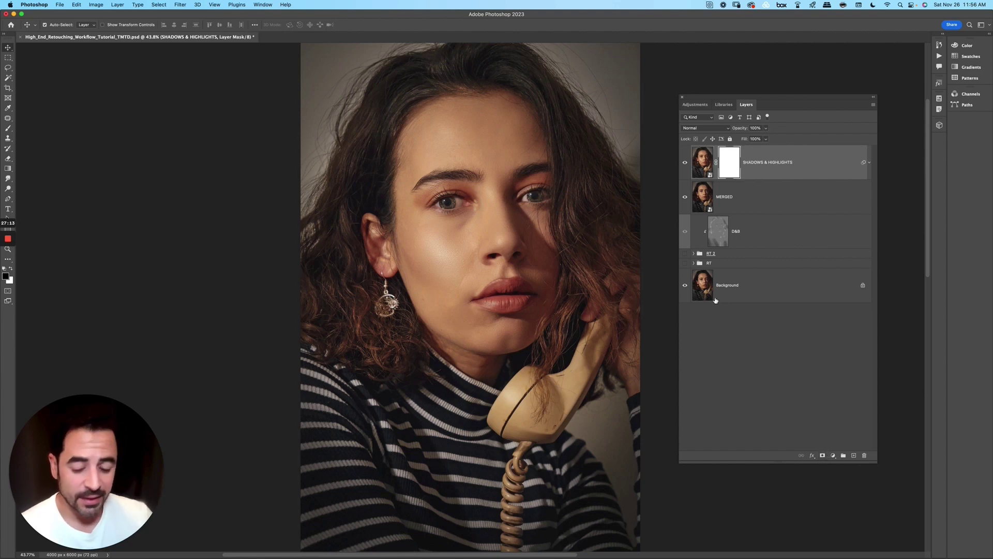
{"action": "key", "text": "super+i"}
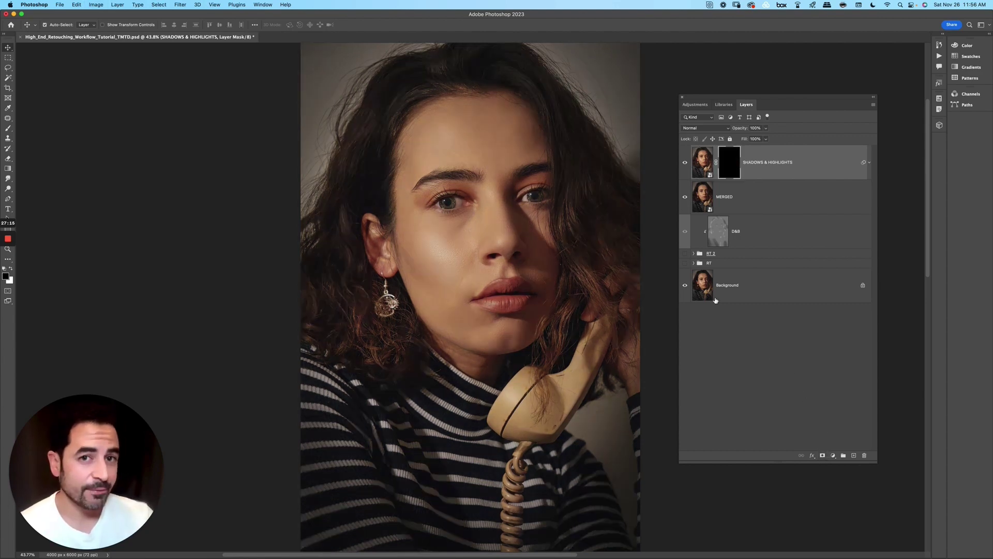
- Set up a white brush with 30% opacity and 100% flow, and begin painting the hair on the mask
{"action": "key", "text": "b"}
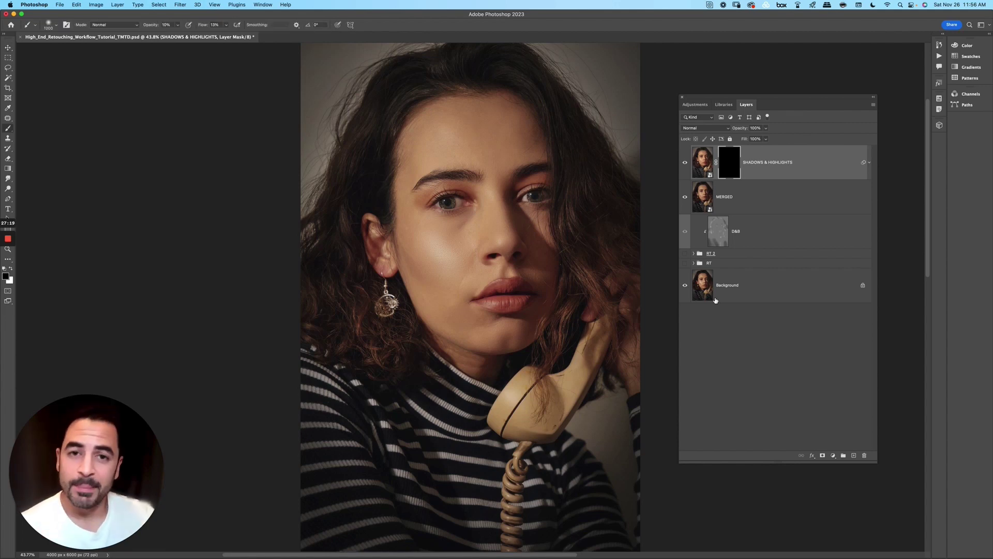
{"action": "key", "text": "x"}
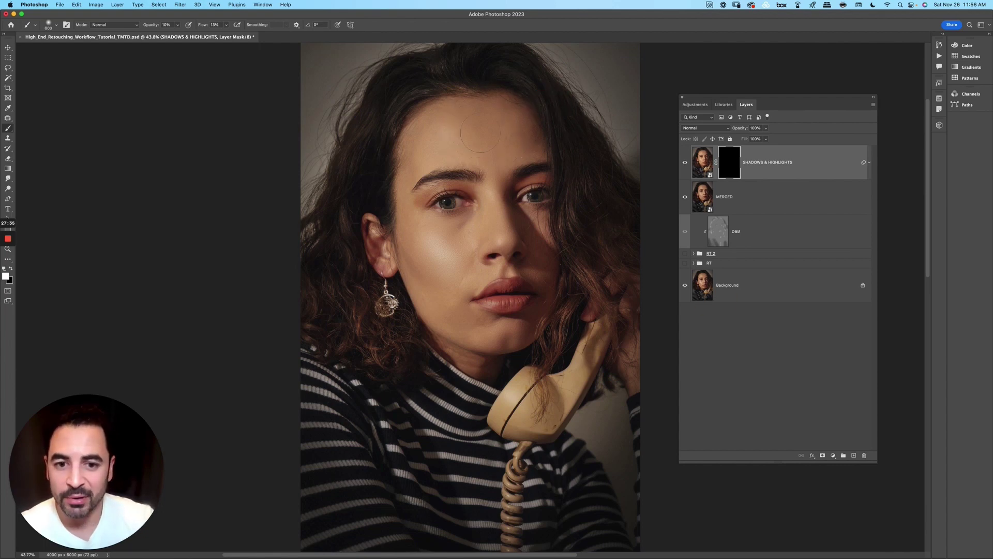
{"action": "left_click", "coordinate": [177, 24]}
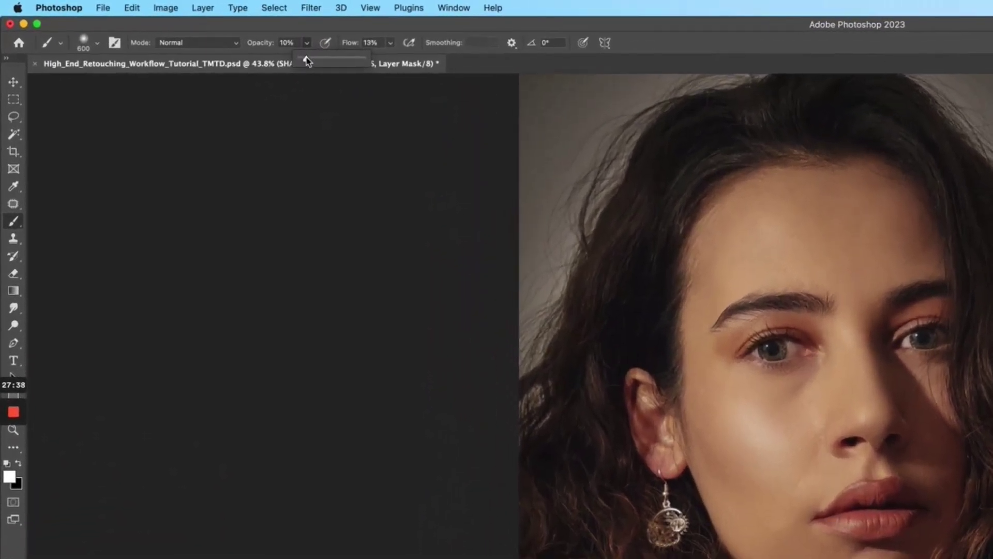
{"action": "left_click_drag", "start_coordinate": [175, 34], "coordinate": [185, 35]}
{"action": "left_click_drag", "start_coordinate": [318, 61], "coordinate": [321, 60]}
{"action": "left_click", "coordinate": [391, 42]}
{"action": "mouse_move", "coordinate": [394, 63]}
{"action": "left_mouse_down"}
{"action": "mouse_move", "coordinate": [742, 145]}
{"action": "mouse_move", "coordinate": [660, 204]}
{"action": "mouse_move", "coordinate": [669, 166]}
{"action": "mouse_move", "coordinate": [659, 200]}
{"action": "left_mouse_up"}
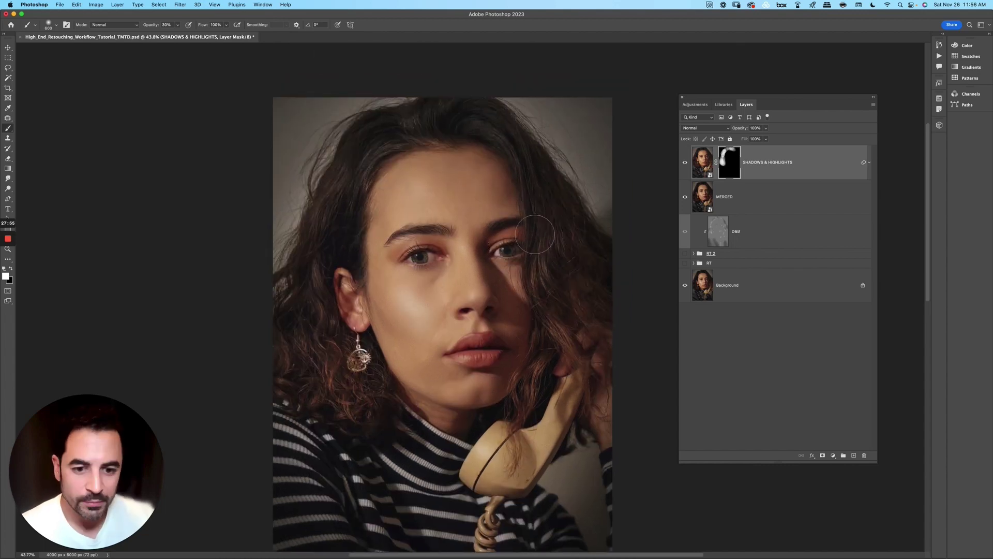
- Paint the remaining dark hair areas white on the SHADOWS & HIGHLIGHTS mask and compare the layer on and off
{"action": "left_click_drag", "start_coordinate": [636, 210], "coordinate": [618, 213]}
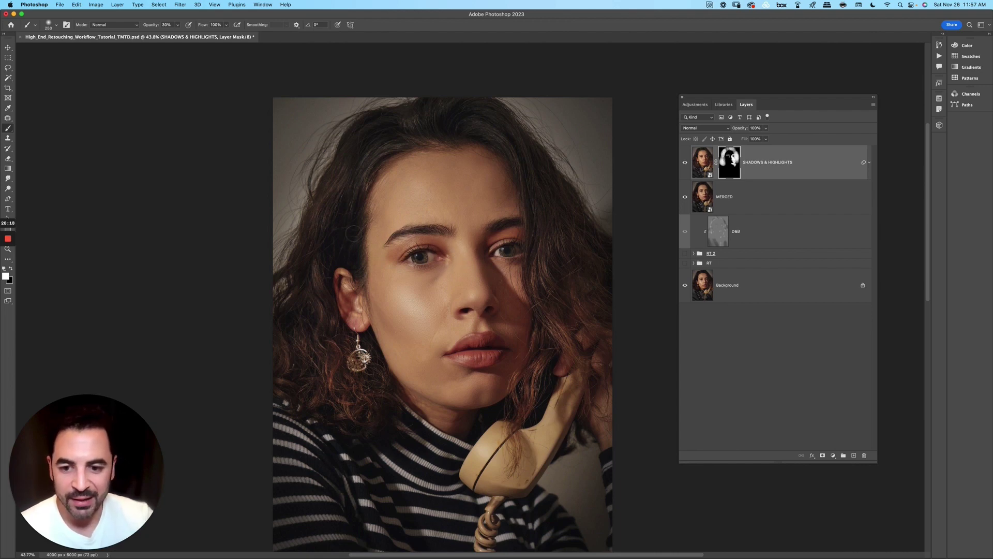
{"action": "scroll", "coordinate": [369, 359], "scroll_direction": "down", "scroll_amount": 5}
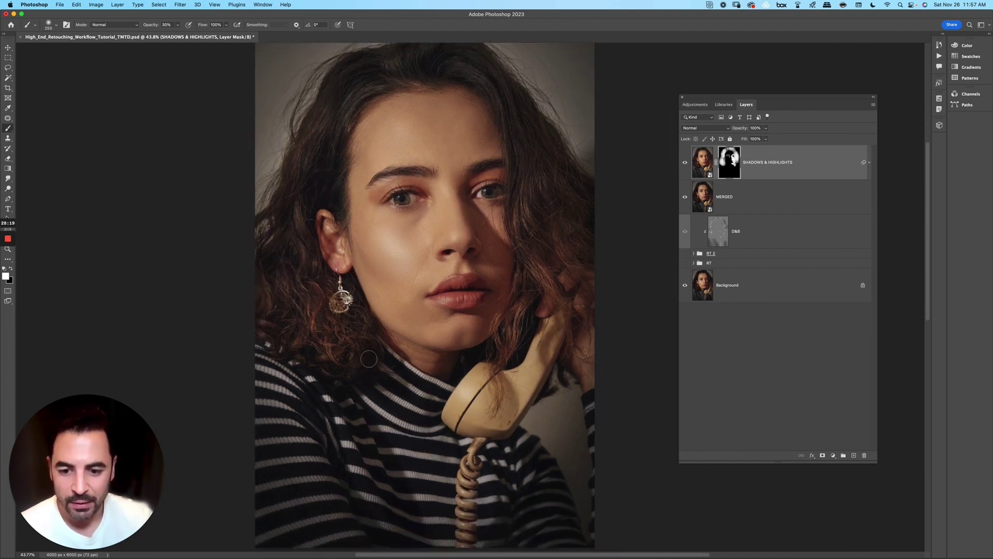
{"action": "key", "text": "super+minus"}
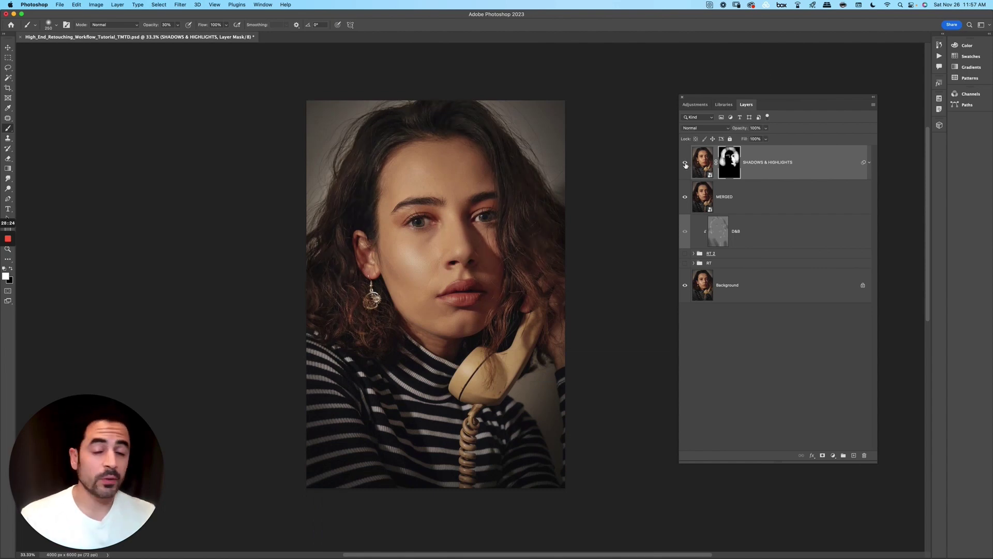
{"action": "left_click", "coordinate": [685, 163]}
{"action": "left_click", "coordinate": [684, 163]}
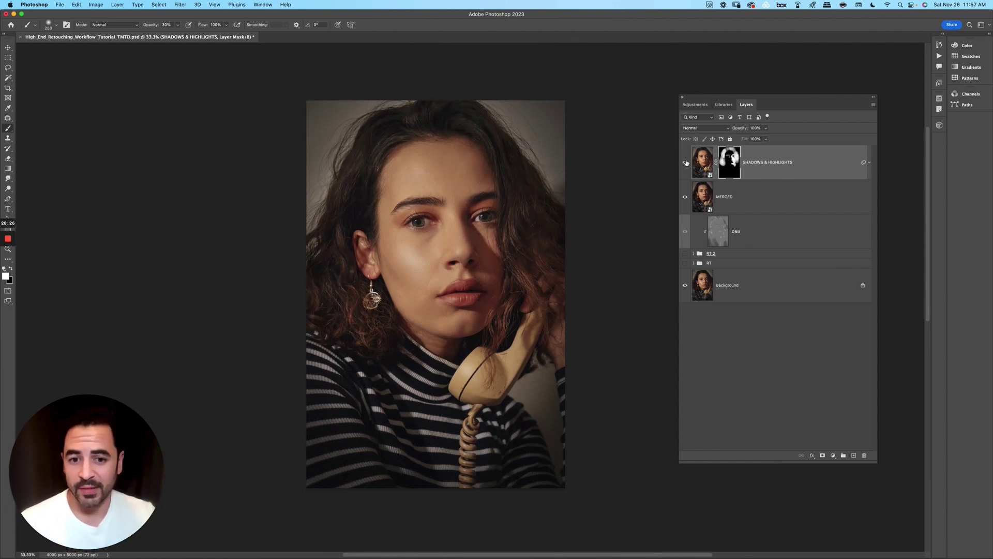
- Stamp all visible layers into a new smart object above the SHADOWS & HIGHLIGHTS layer and save the document
{"action": "left_click", "coordinate": [685, 162]}
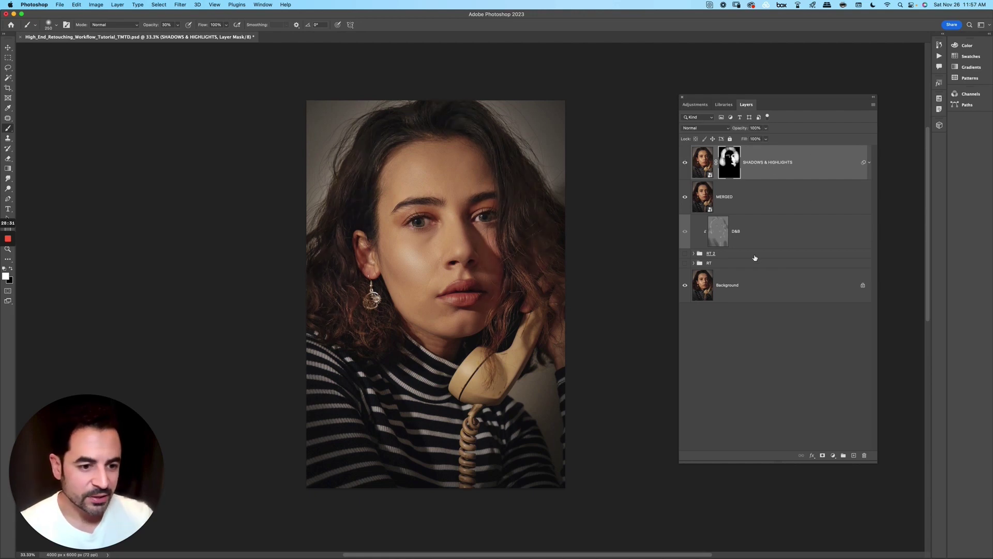
{"action": "left_click", "coordinate": [751, 286], "text": "shift"}
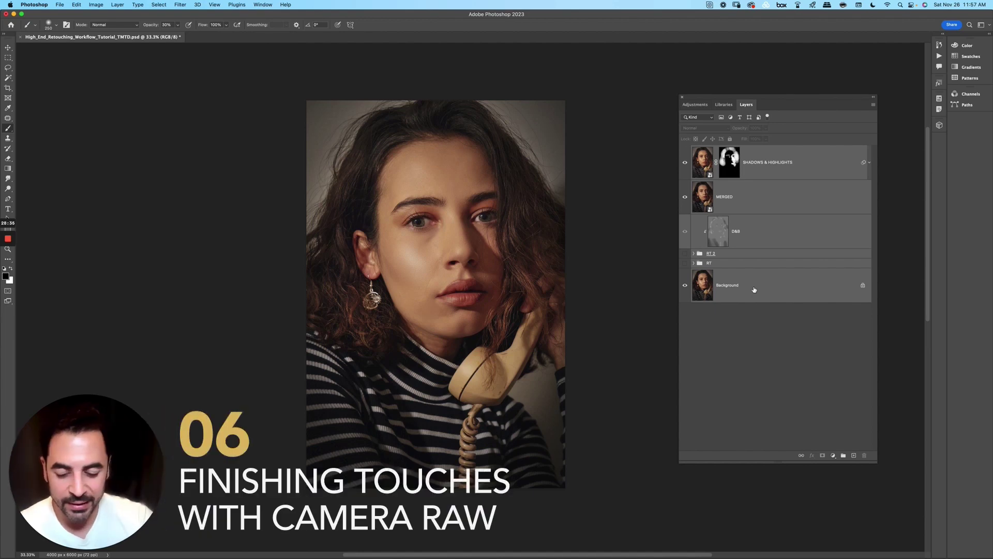
{"action": "key", "text": "alt+shift+super+e"}
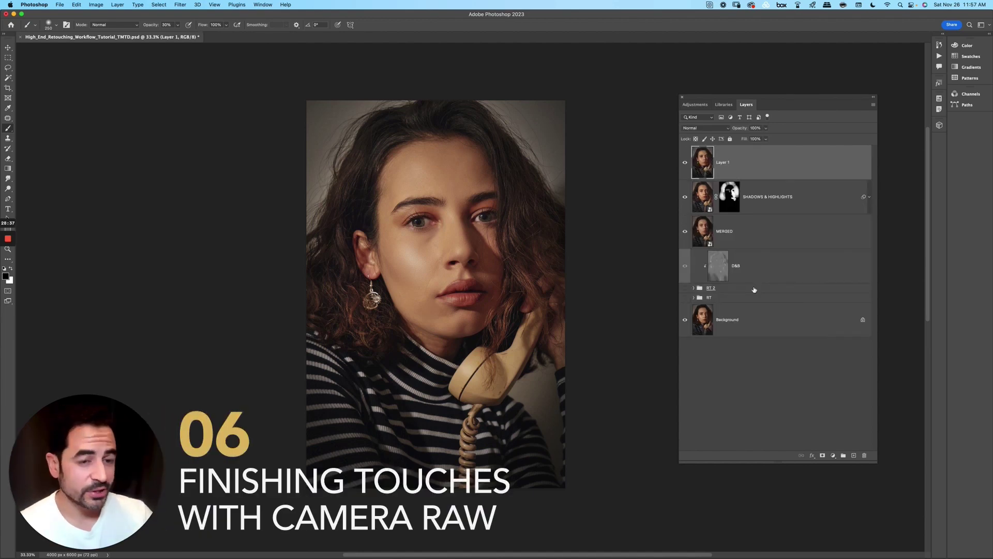
{"action": "right_click", "coordinate": [804, 164]}
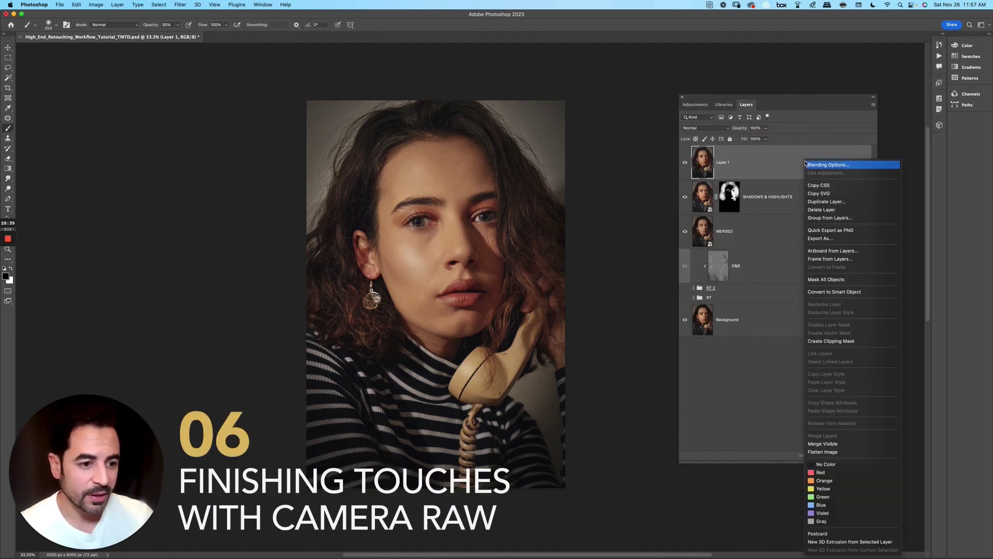
{"action": "left_click", "coordinate": [814, 290]}
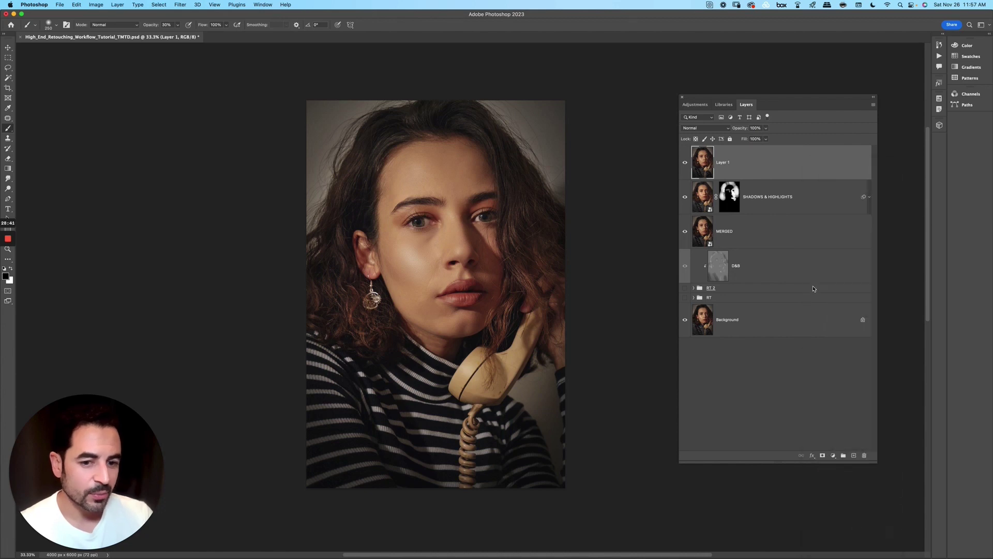
{"action": "key", "text": "v"}
{"action": "key", "text": "super+s"}
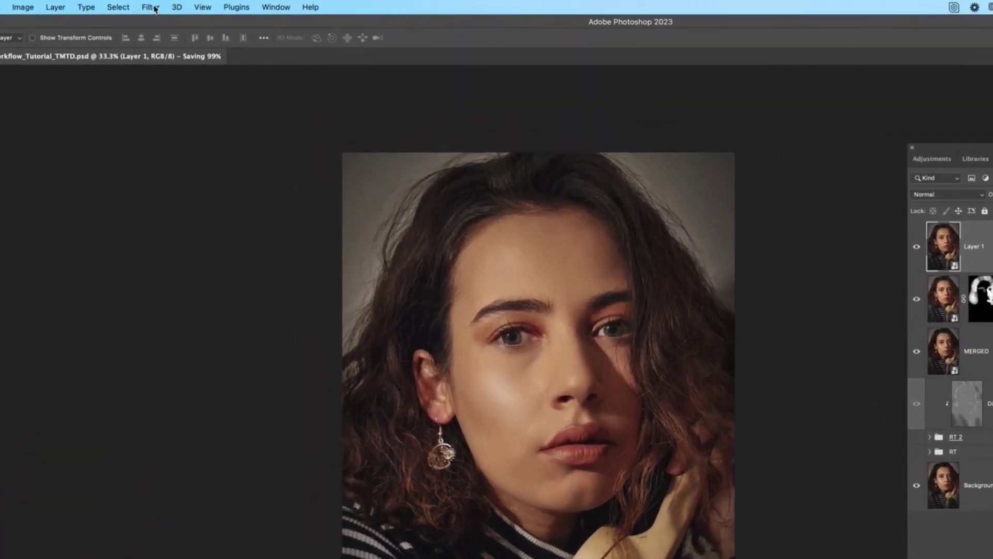
- Start the Camera Raw Filter on Layer 1 and set Temperature to -4 and Tint to +1
{"action": "left_click", "coordinate": [154, 9]}
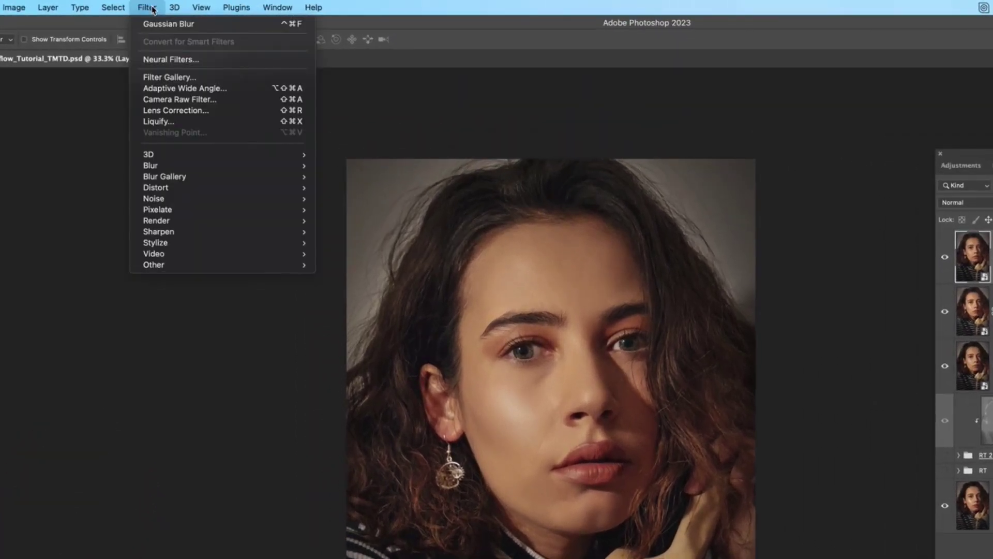
{"action": "left_click", "coordinate": [179, 96]}
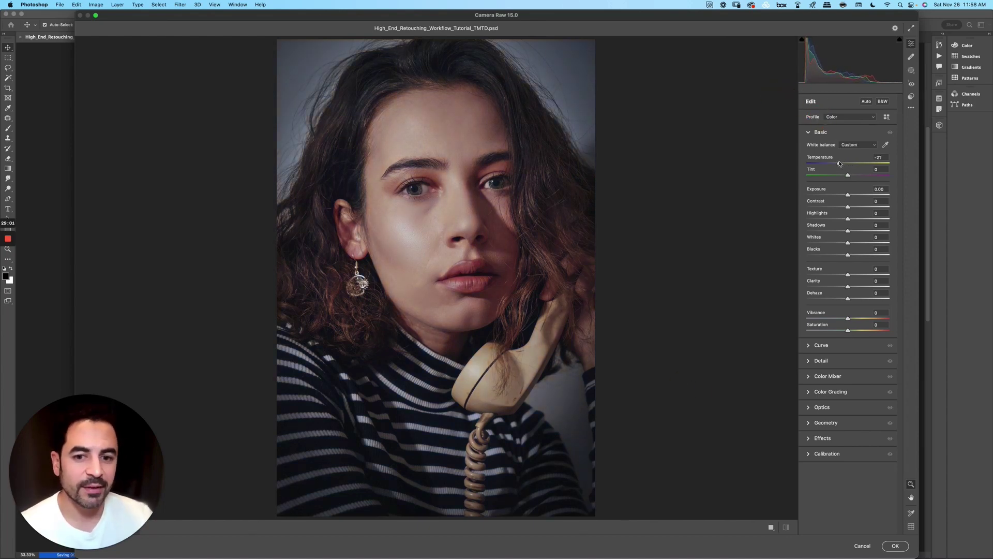
{"action": "left_click_drag", "start_coordinate": [836, 164], "coordinate": [849, 163]}
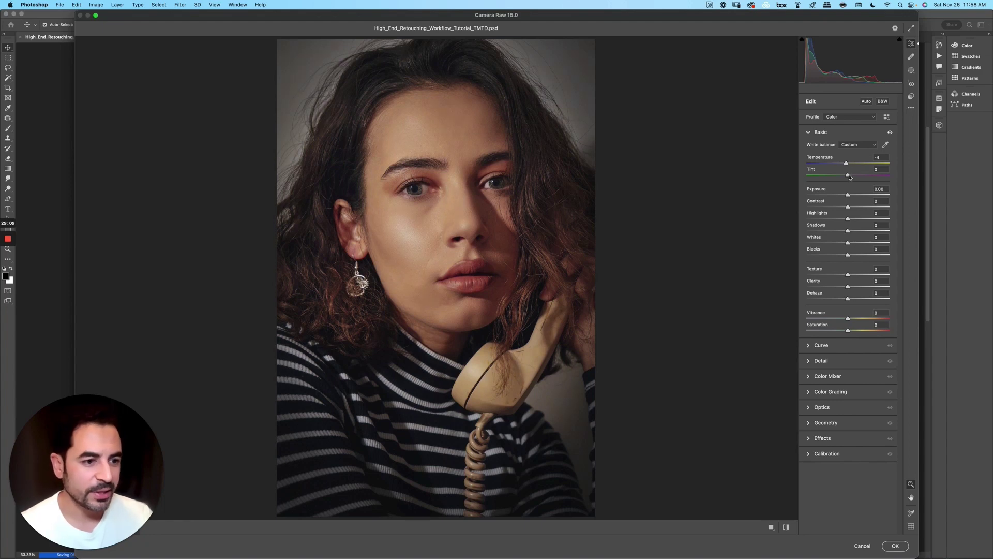
{"action": "left_click_drag", "start_coordinate": [847, 175], "coordinate": [844, 175]}
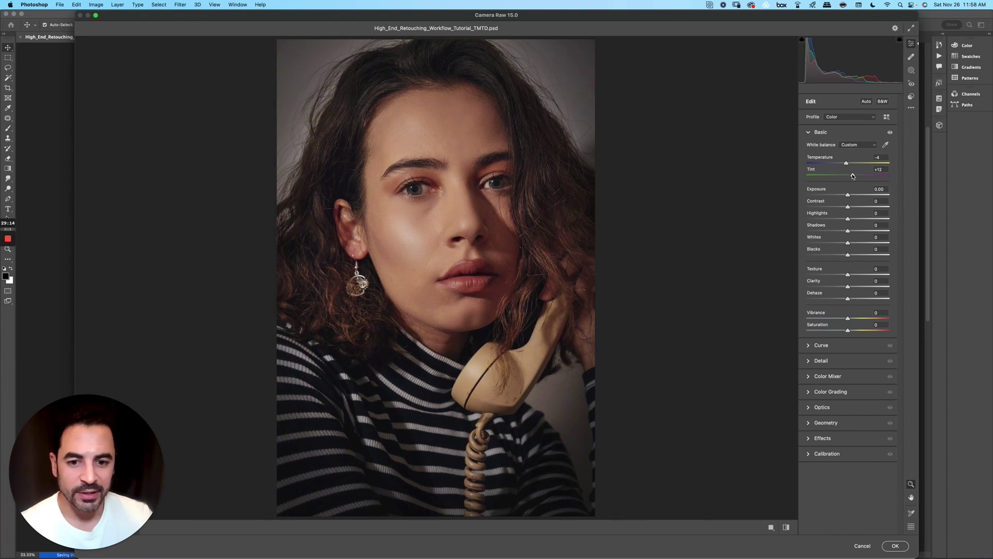
{"action": "left_click_drag", "start_coordinate": [849, 177], "coordinate": [852, 172]}
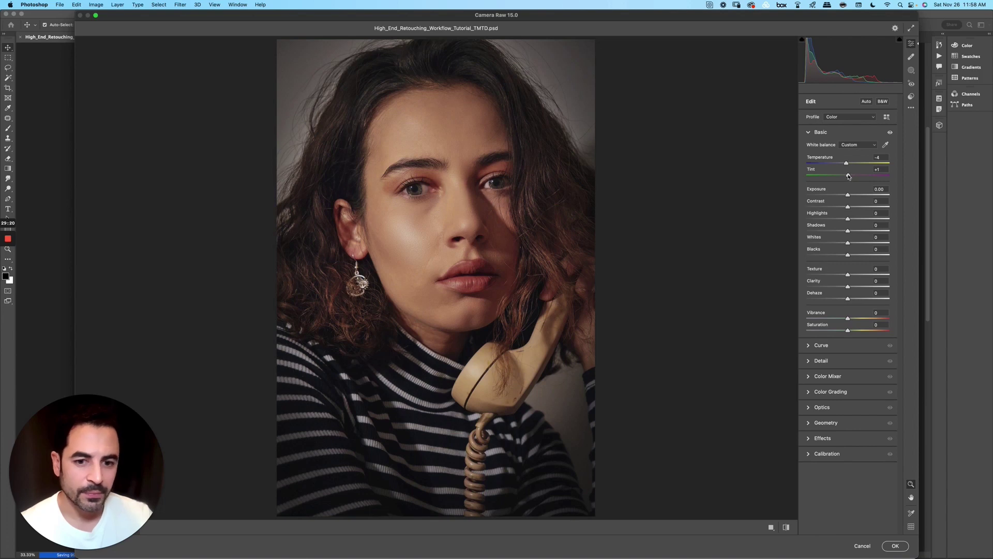
- Keep Exposure at 0.00 and set Contrast to +9, Highlights to -10 and Shadows to +23
{"action": "left_click_drag", "start_coordinate": [849, 197], "coordinate": [841, 198]}
{"action": "double_click", "coordinate": [839, 197]}
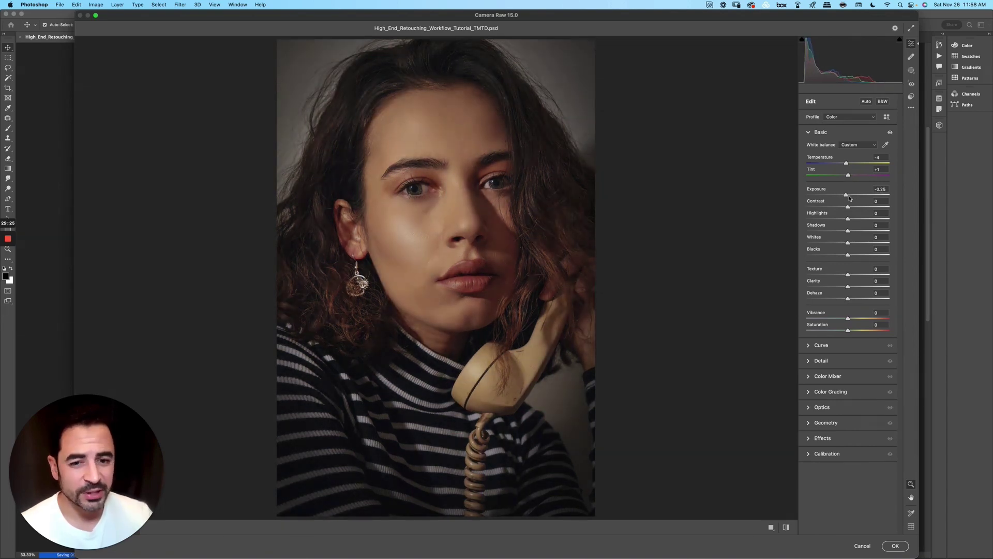
{"action": "left_click_drag", "start_coordinate": [849, 208], "coordinate": [851, 208]}
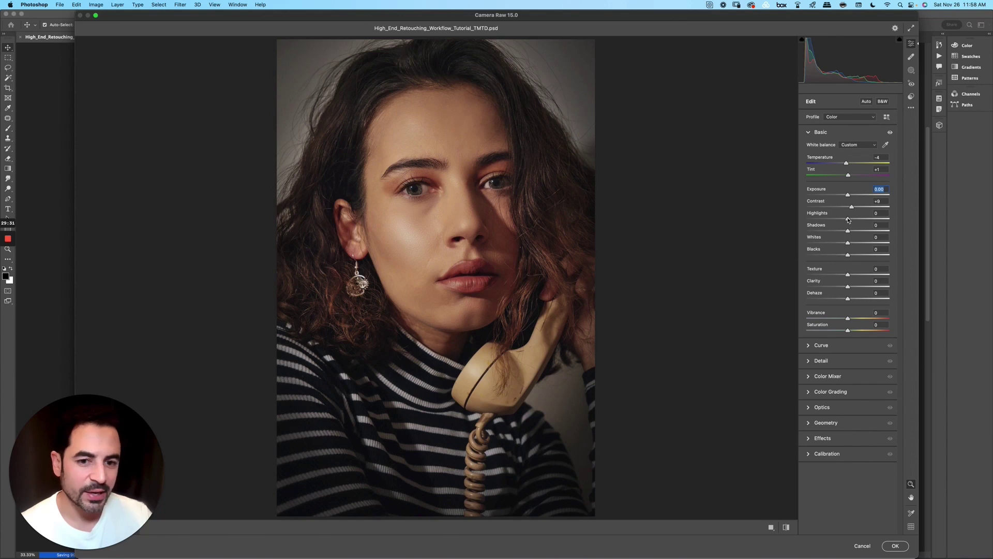
{"action": "left_click_drag", "start_coordinate": [848, 219], "coordinate": [852, 220]}
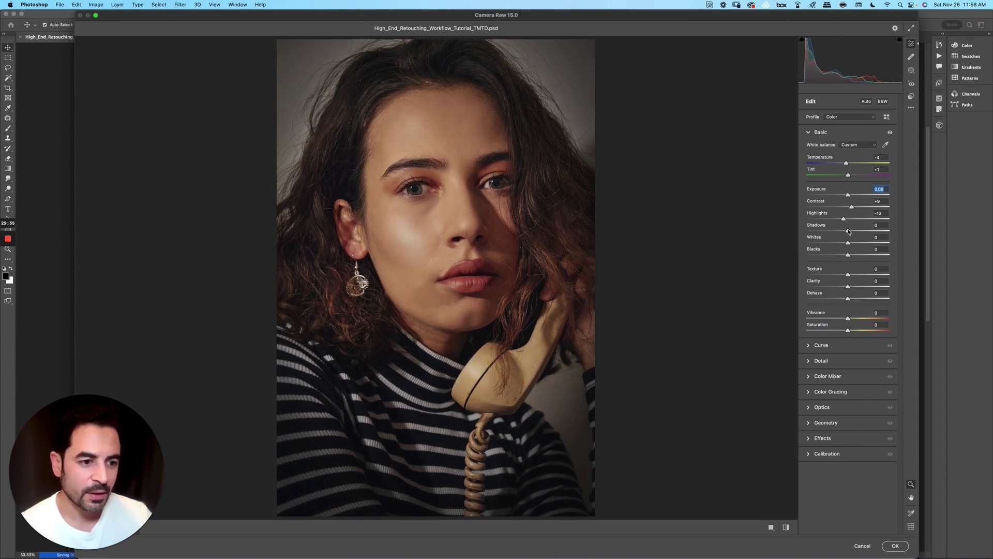
{"action": "mouse_move", "coordinate": [849, 231]}
{"action": "left_mouse_down"}
{"action": "mouse_move", "coordinate": [904, 233]}
{"action": "mouse_move", "coordinate": [864, 229]}
{"action": "left_mouse_up"}
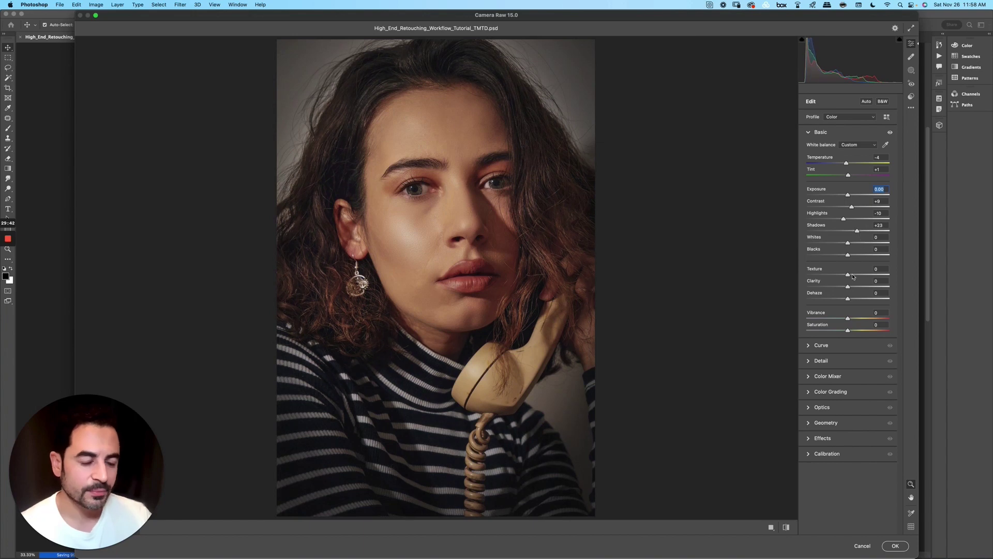
- Set Texture to +4, Clarity to +39, Vibrance to +2 and Saturation to +8
{"action": "left_click_drag", "start_coordinate": [850, 276], "coordinate": [893, 272]}
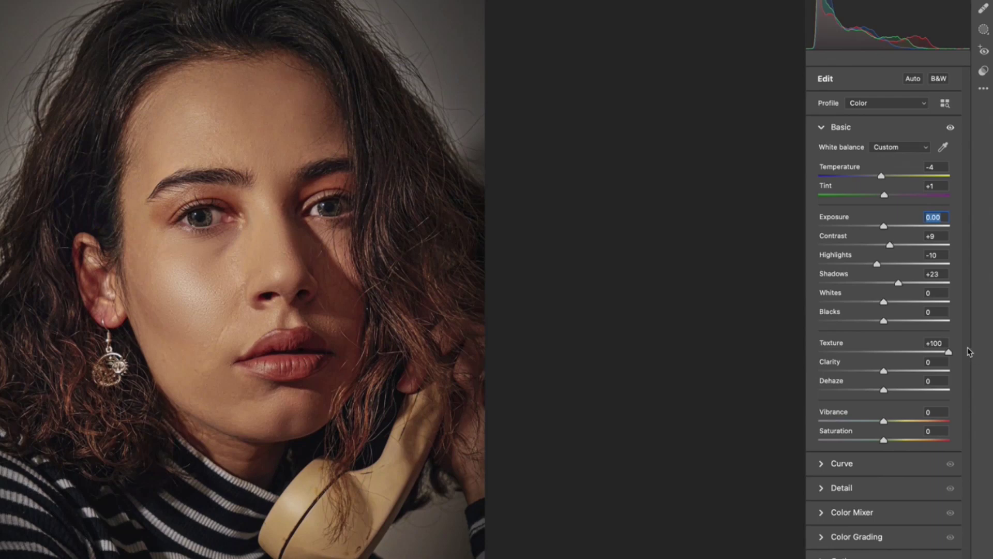
{"action": "left_click_drag", "start_coordinate": [949, 351], "coordinate": [889, 440]}
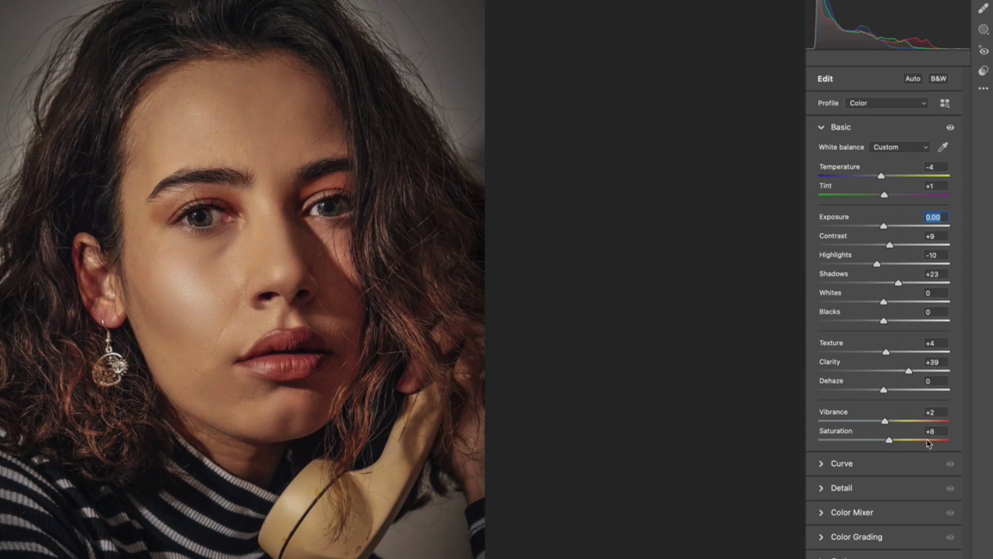
- Try reshaping the midtones on the parametric tone curve, then return to the Basic adjustments
{"action": "left_click", "coordinate": [823, 466]}
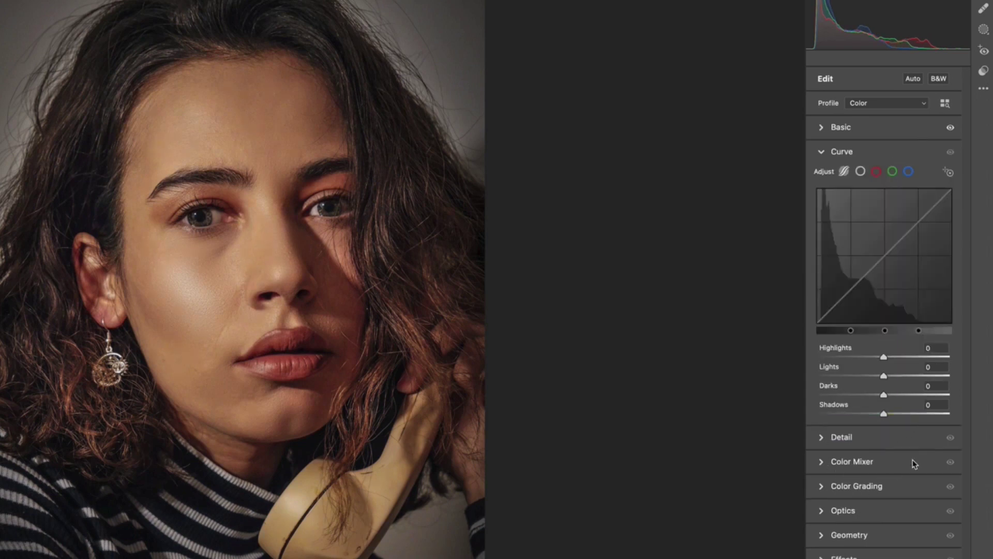
{"action": "left_click_drag", "start_coordinate": [888, 254], "coordinate": [878, 239]}
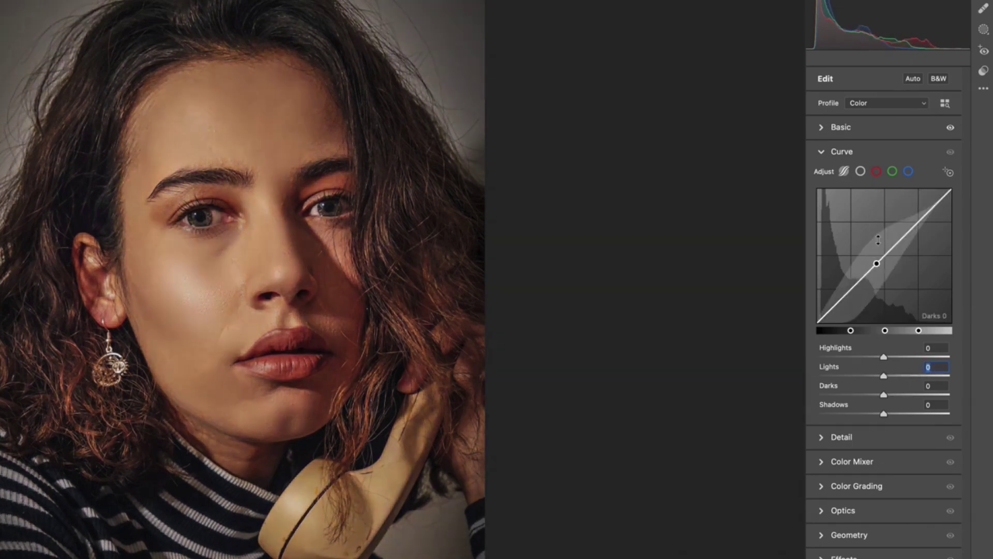
{"action": "left_click", "coordinate": [828, 153]}
{"action": "left_click", "coordinate": [869, 133]}
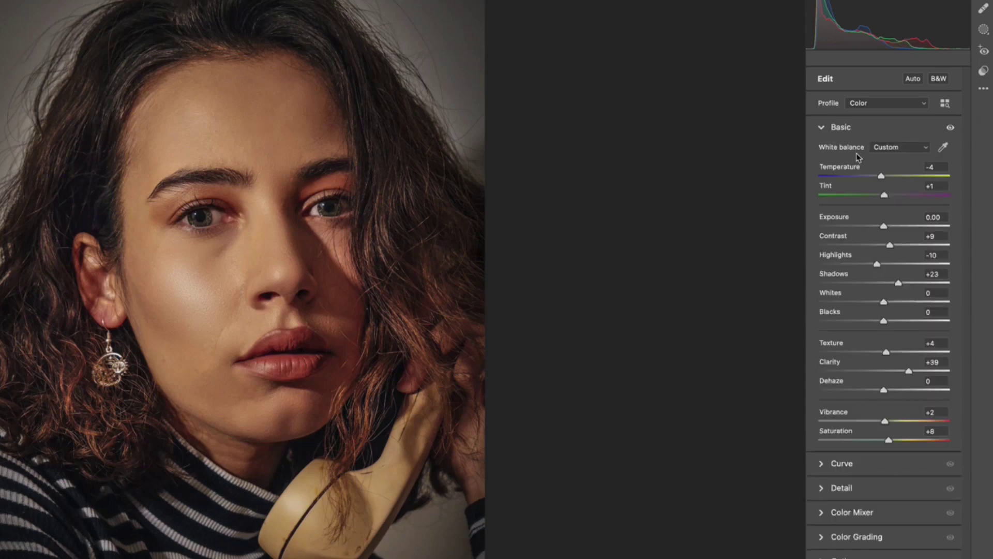
- Apply the Camera Raw adjustments to Layer 1 and collapse its smart filter list
{"action": "key", "text": "Return"}
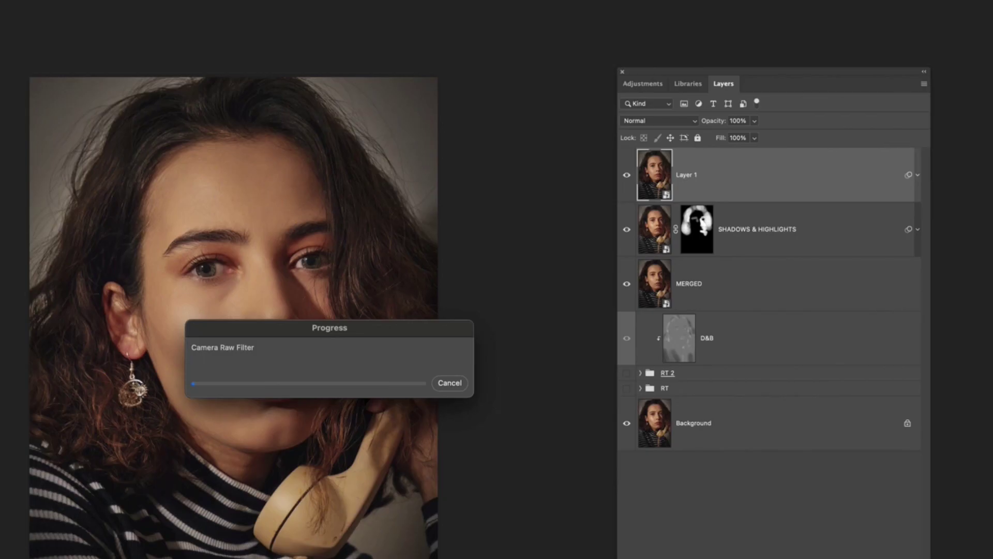
{"action": "left_click", "coordinate": [918, 175]}
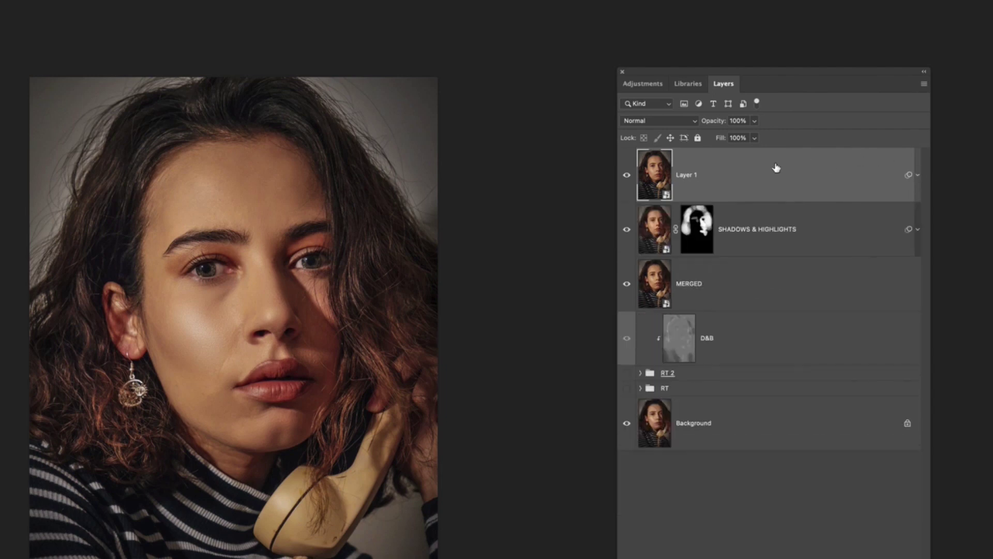
- Hide the MERGED and SHADOWS & HIGHLIGHTS layers, compare the portrait with Layer 1 off and on, and leave Layer 1 visible and selected
{"action": "left_click", "coordinate": [731, 350]}
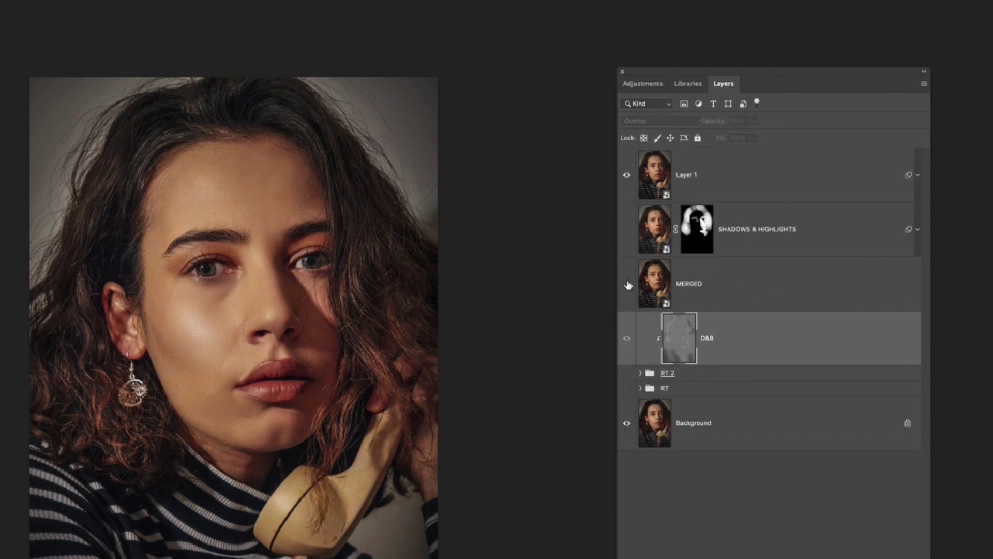
{"action": "left_click_drag", "start_coordinate": [627, 284], "coordinate": [628, 176]}
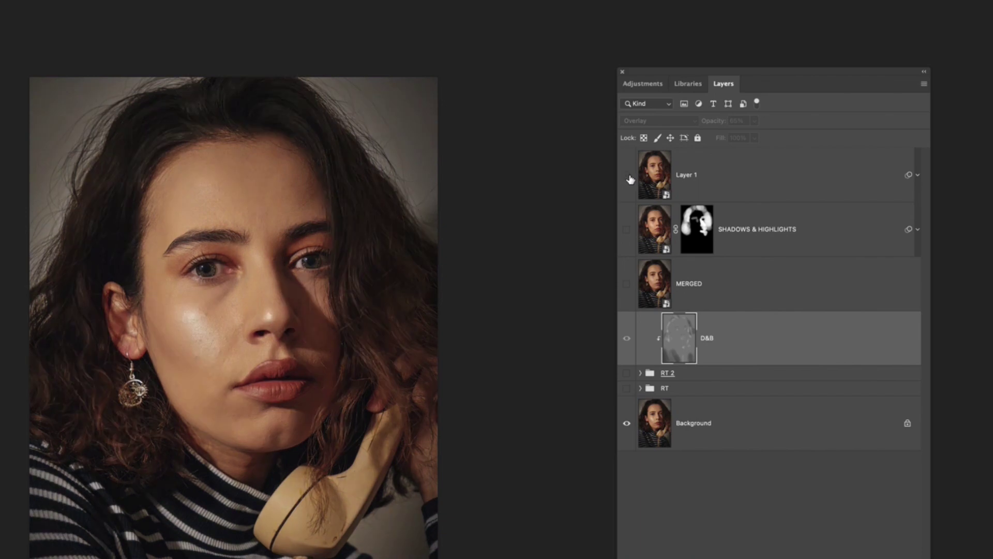
{"action": "left_click", "coordinate": [627, 176]}
{"action": "left_click", "coordinate": [745, 185]}
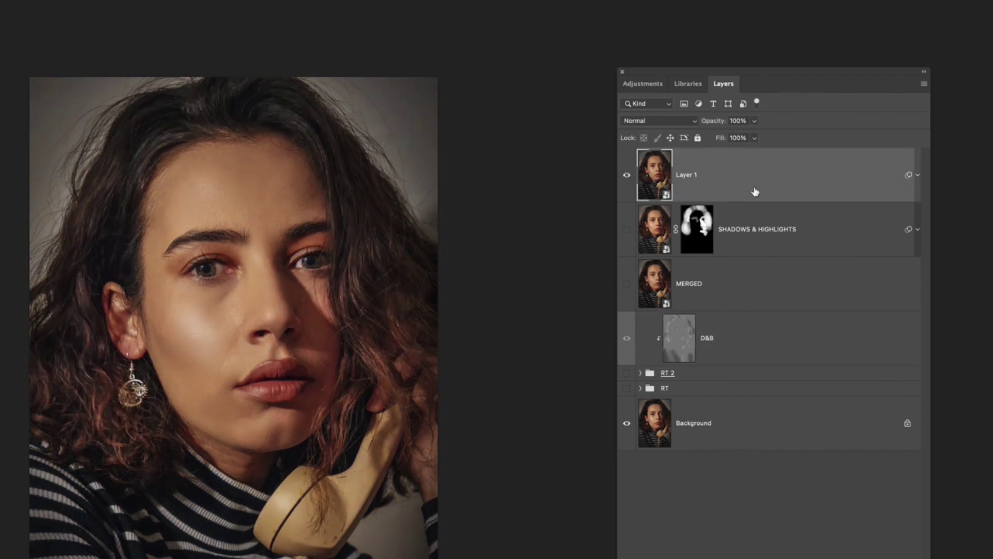